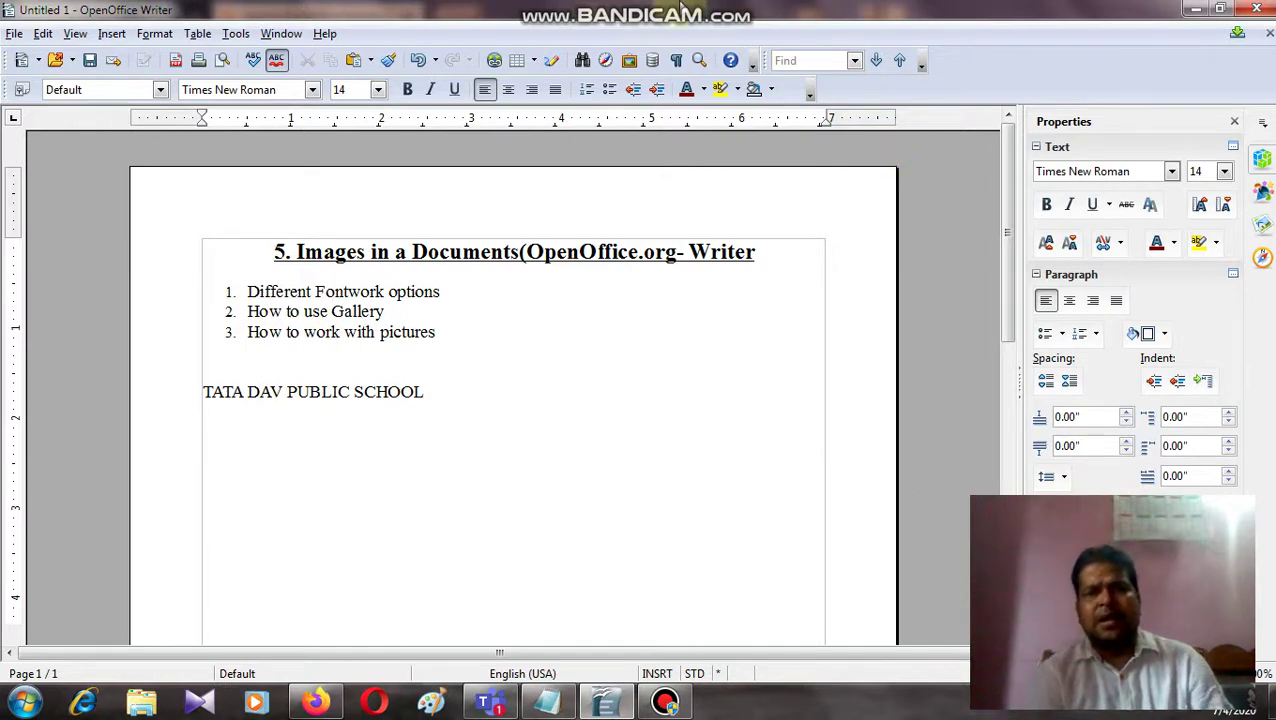
Show the Fontwork toolbar and insert a Fontwork object in the arched orange Favorite 14 style.
mouse_move(636, 6)
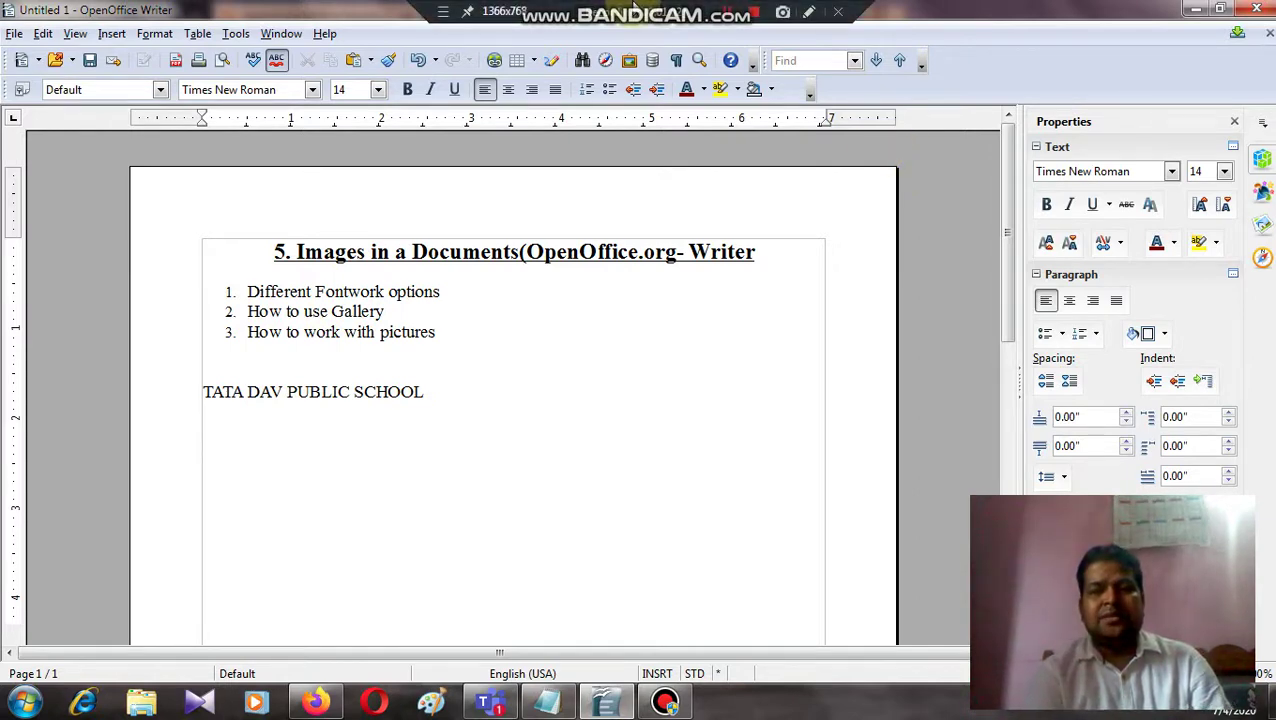
click(70, 38)
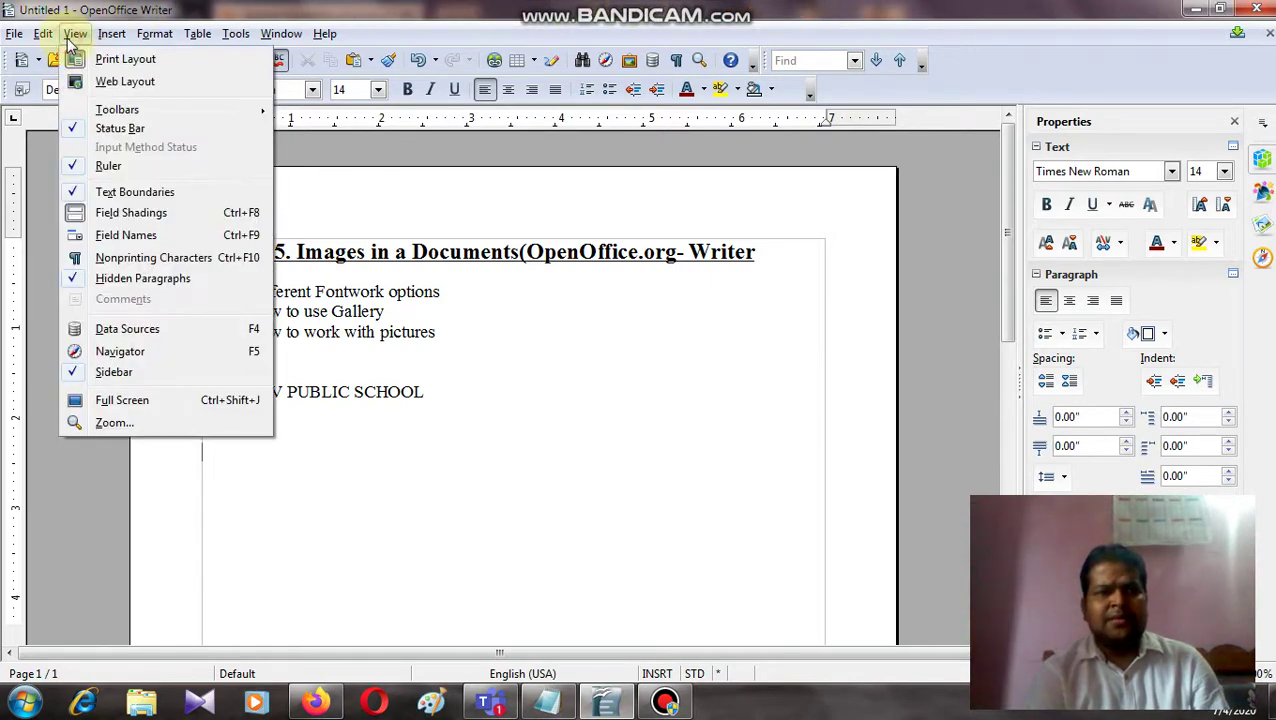
mouse_move(112, 117)
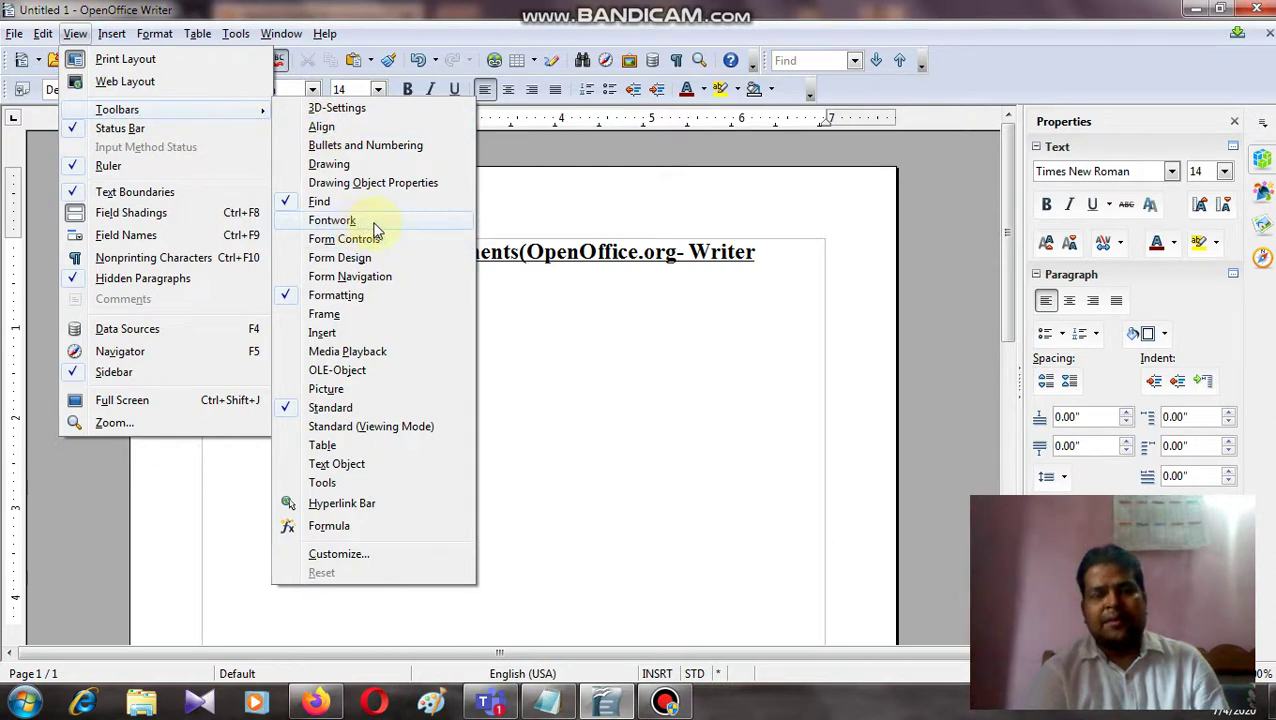
click(340, 221)
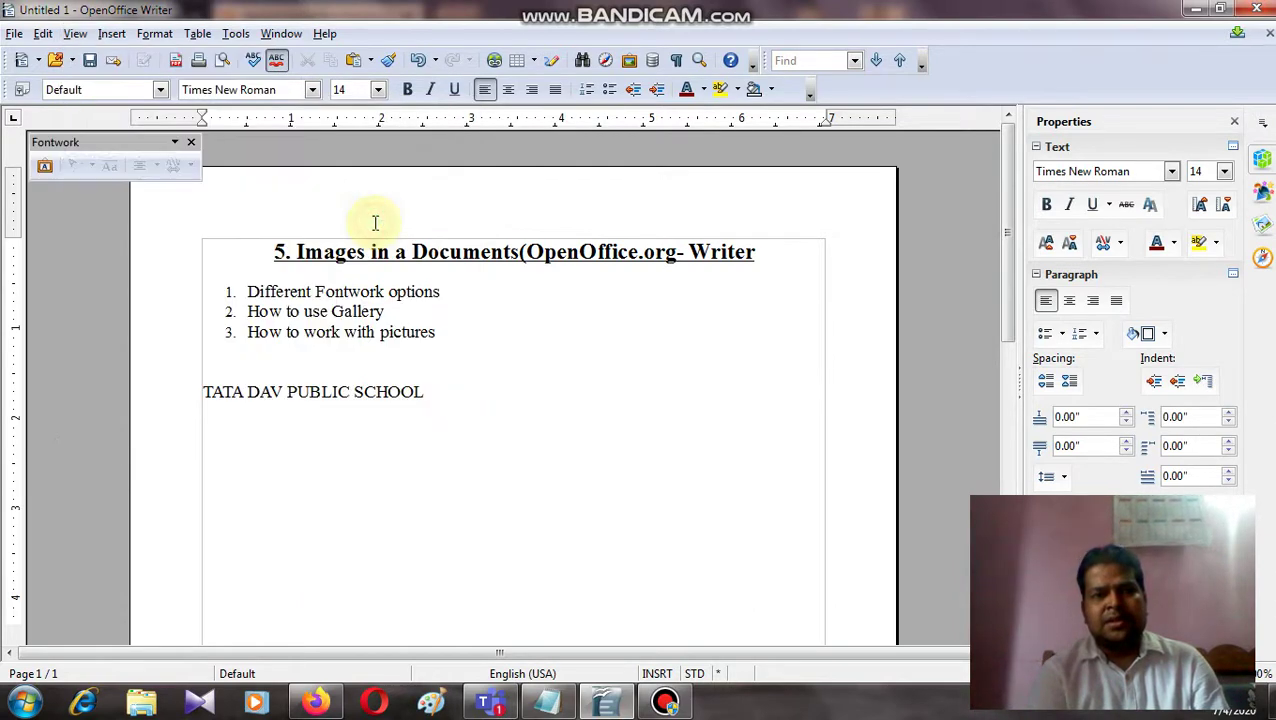
click(51, 173)
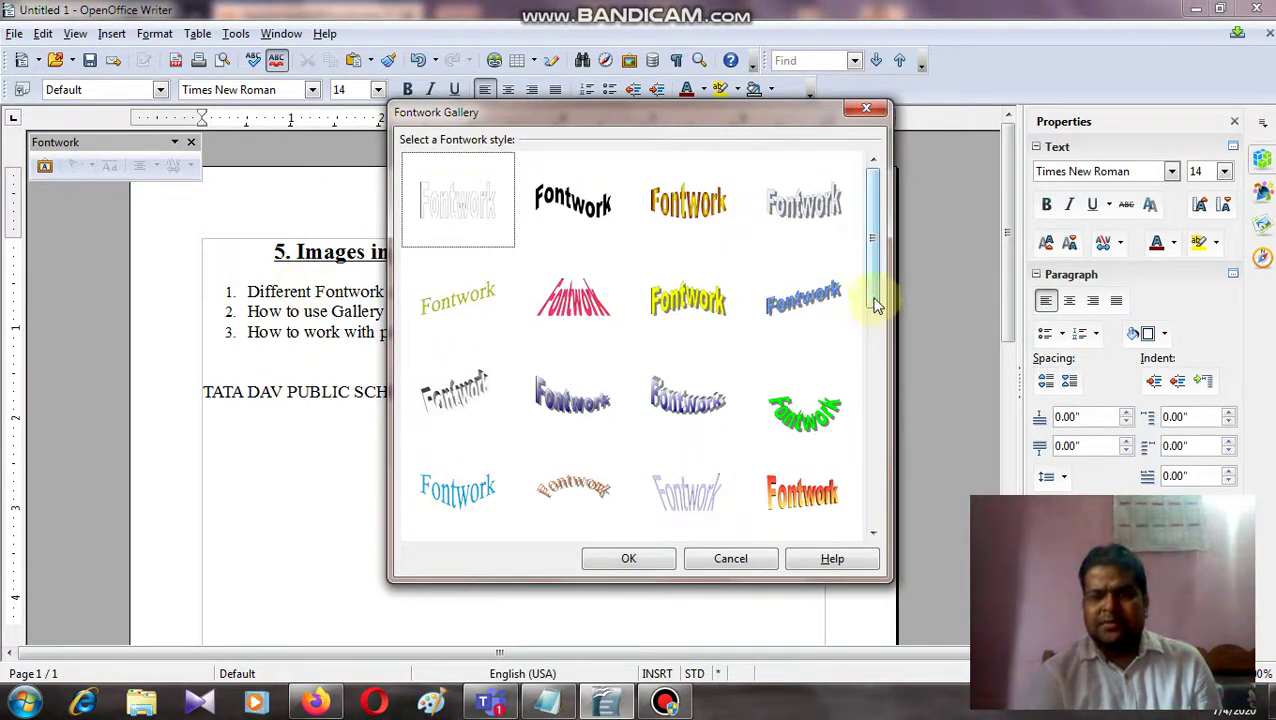
drag(874, 305, 876, 355)
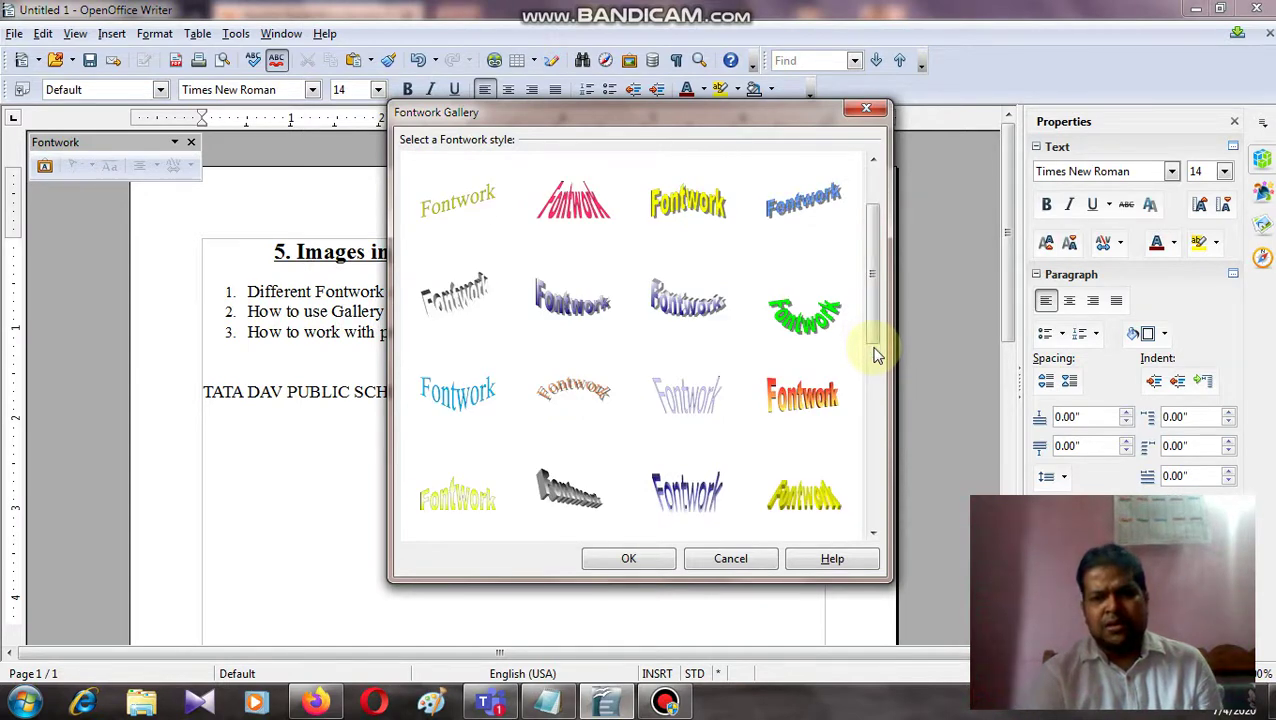
click(588, 396)
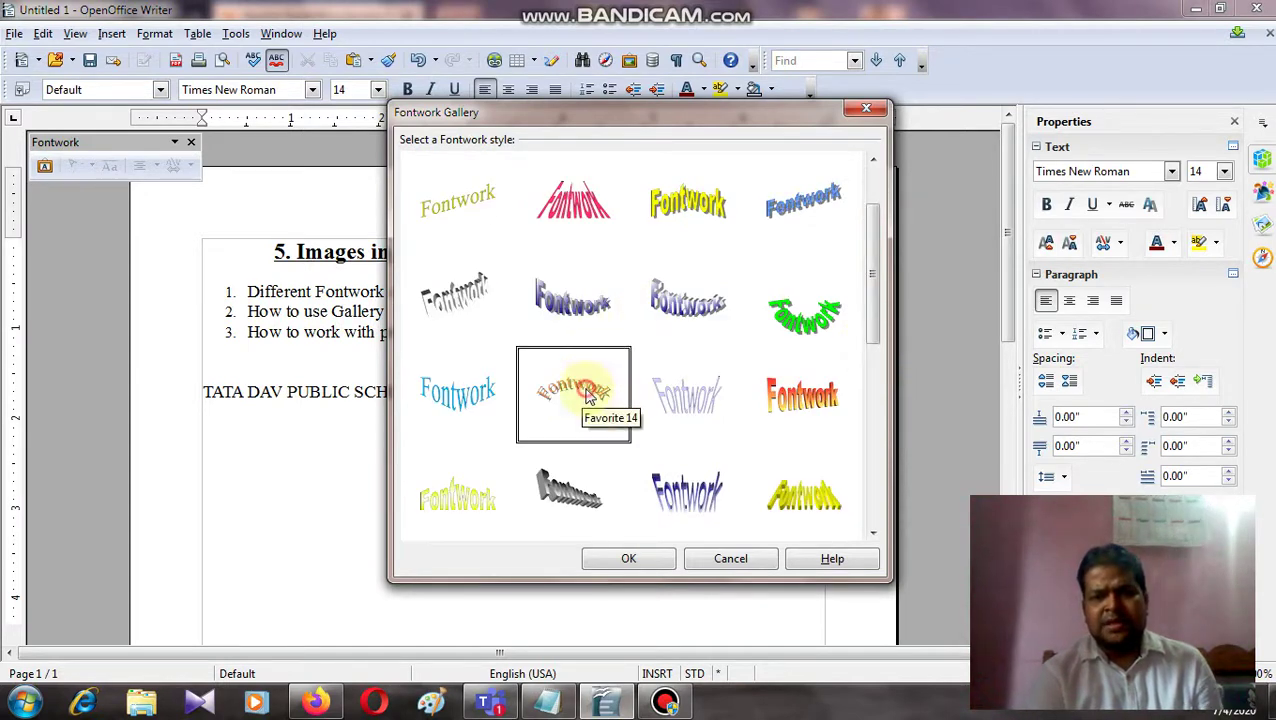
click(630, 560)
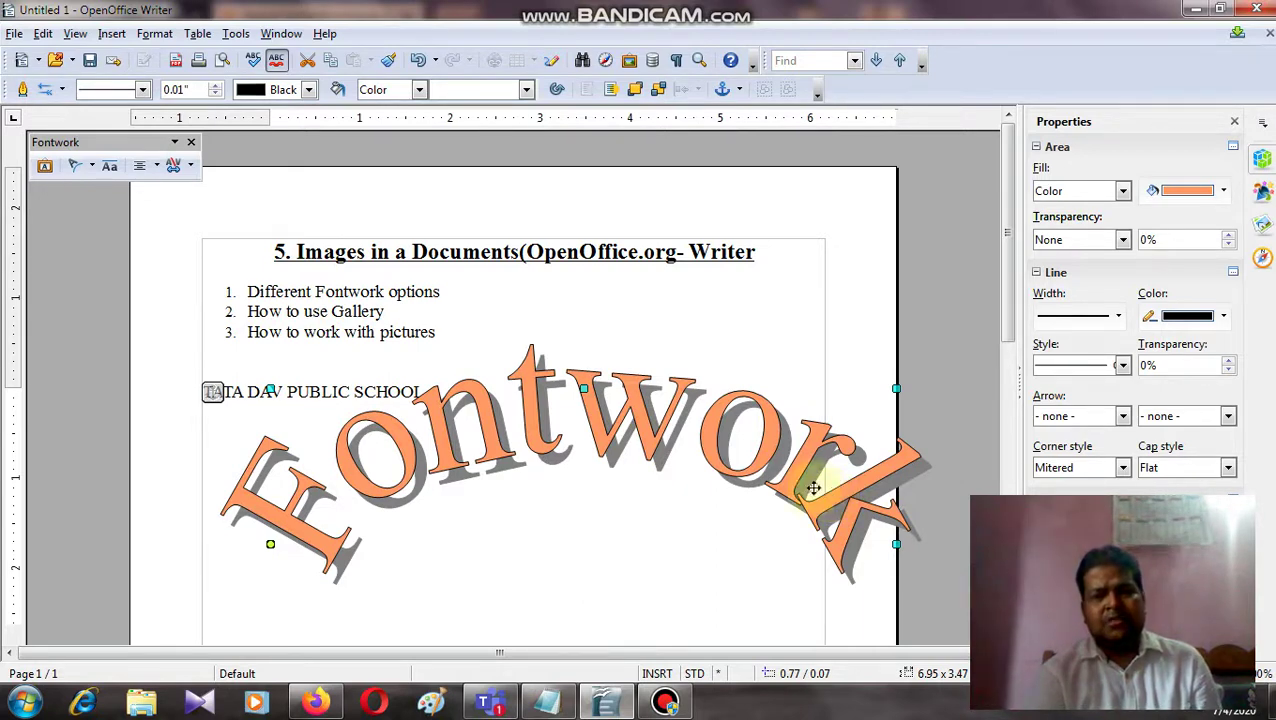
Replace the Fontwork object's text with TATA DAV PUBLIC SCHOOL.
double_click(645, 417)
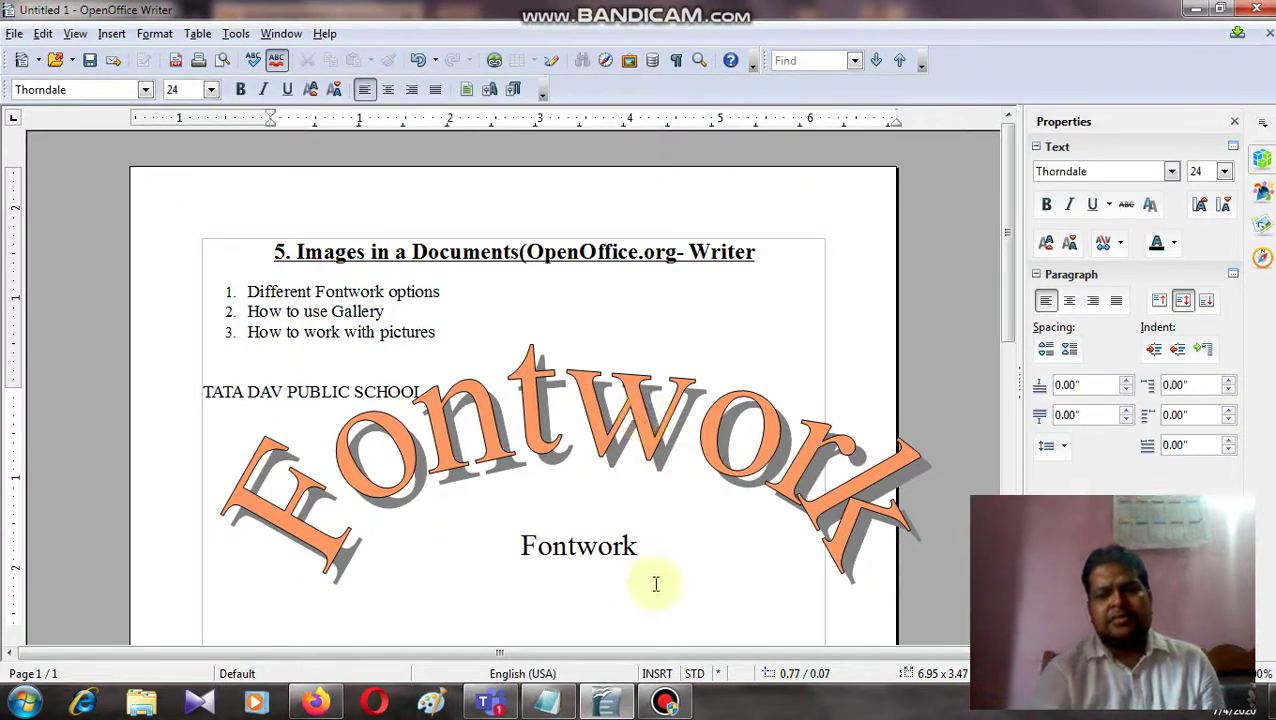
key(BackSpace)
key(BackSpace)
key(BackSpace)
key(BackSpace)
key(BackSpace)
key(BackSpace)
key(BackSpace)
key(BackSpace)
key(BackSpace)
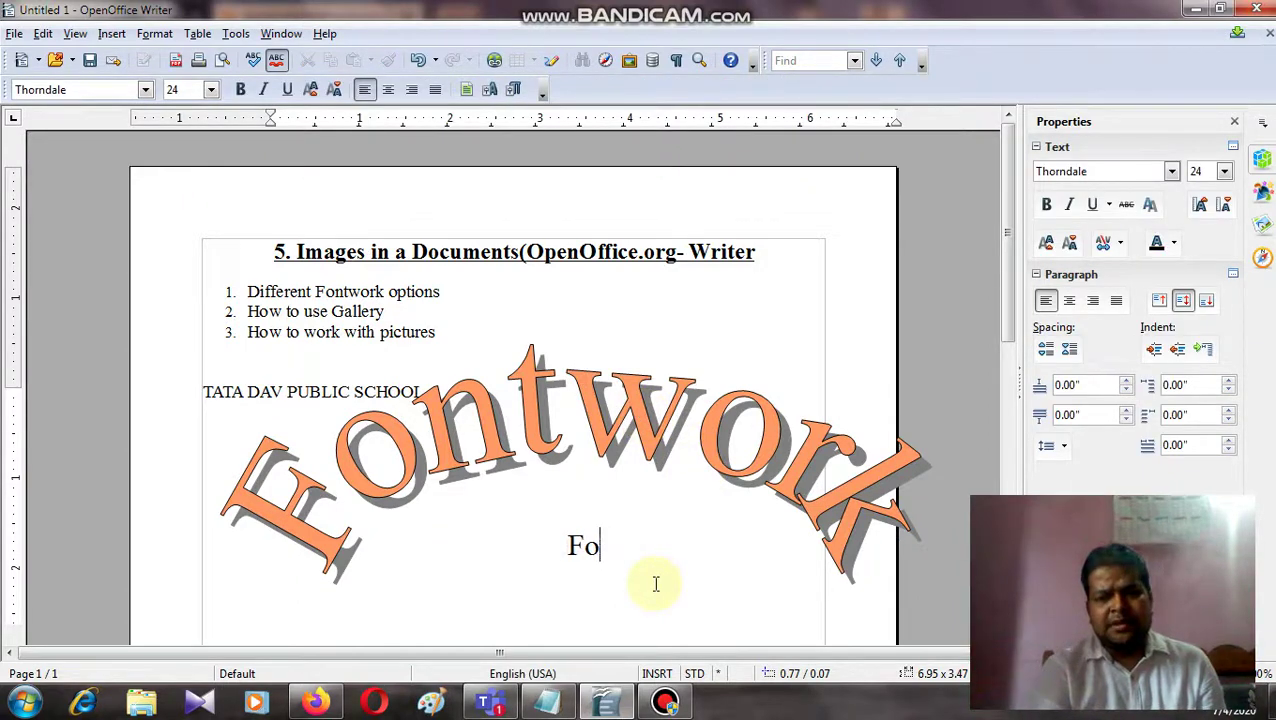
text(T)
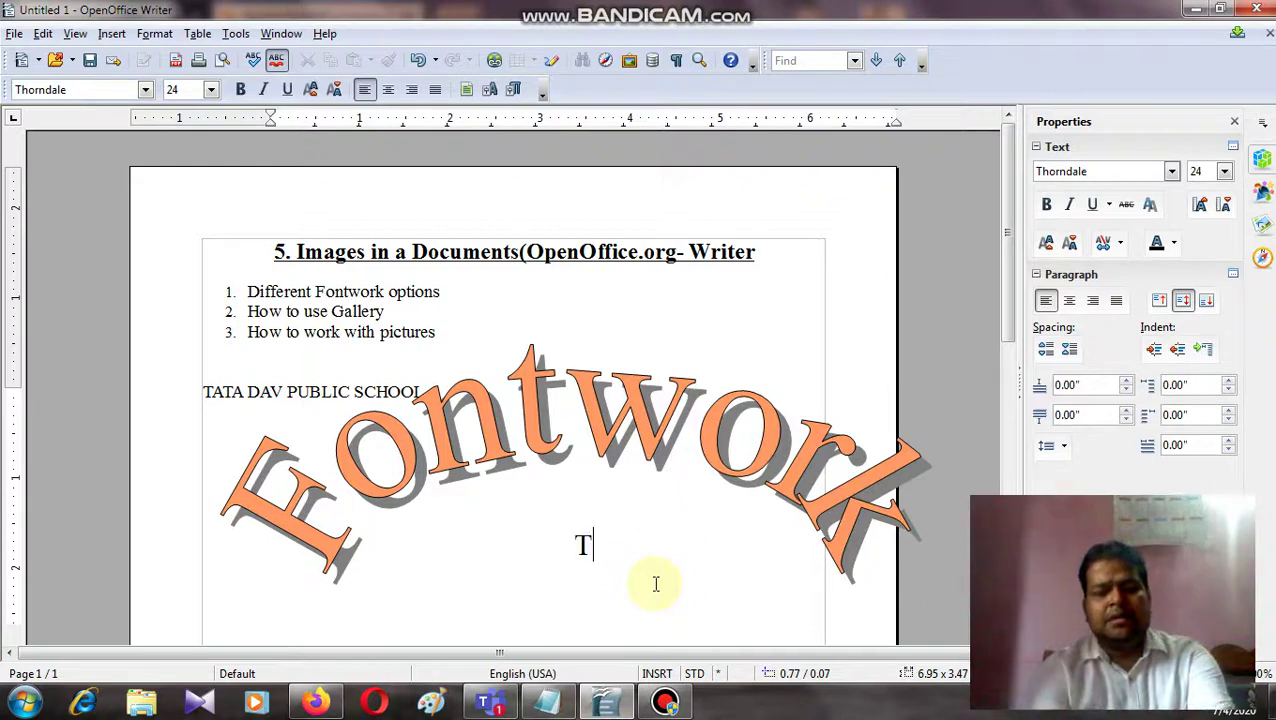
text(ATA DAV)
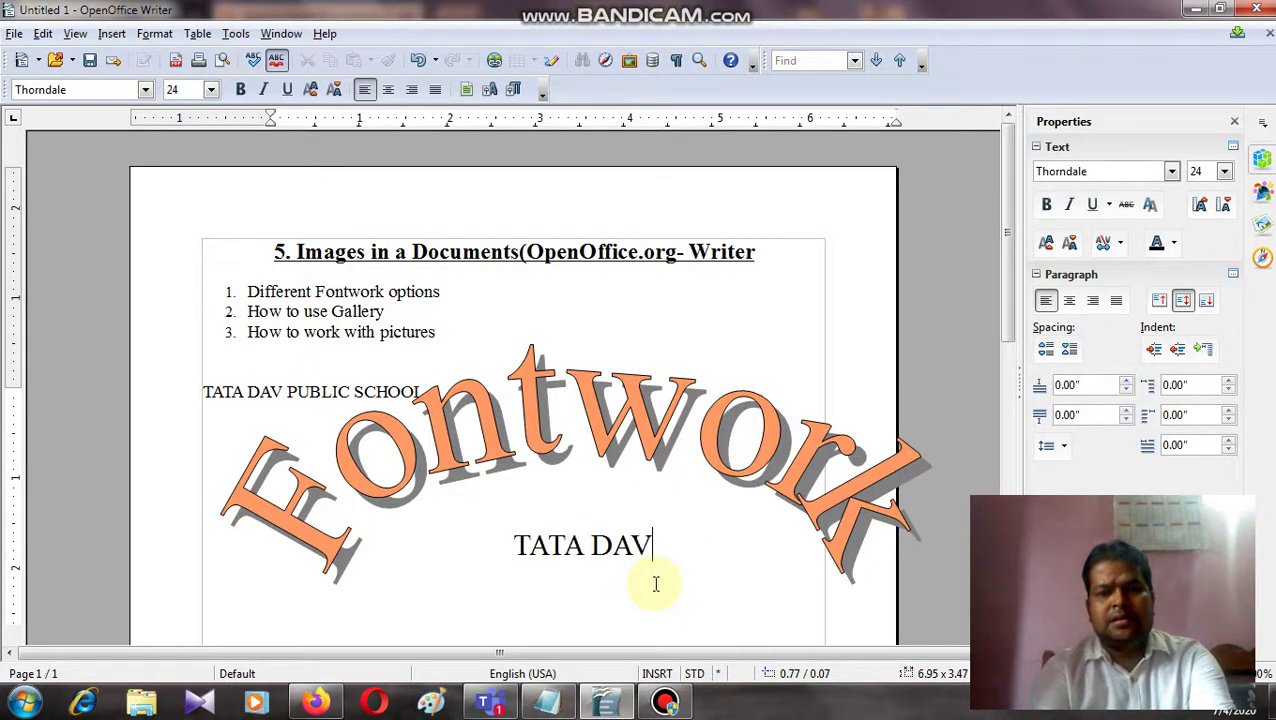
text( PUB)
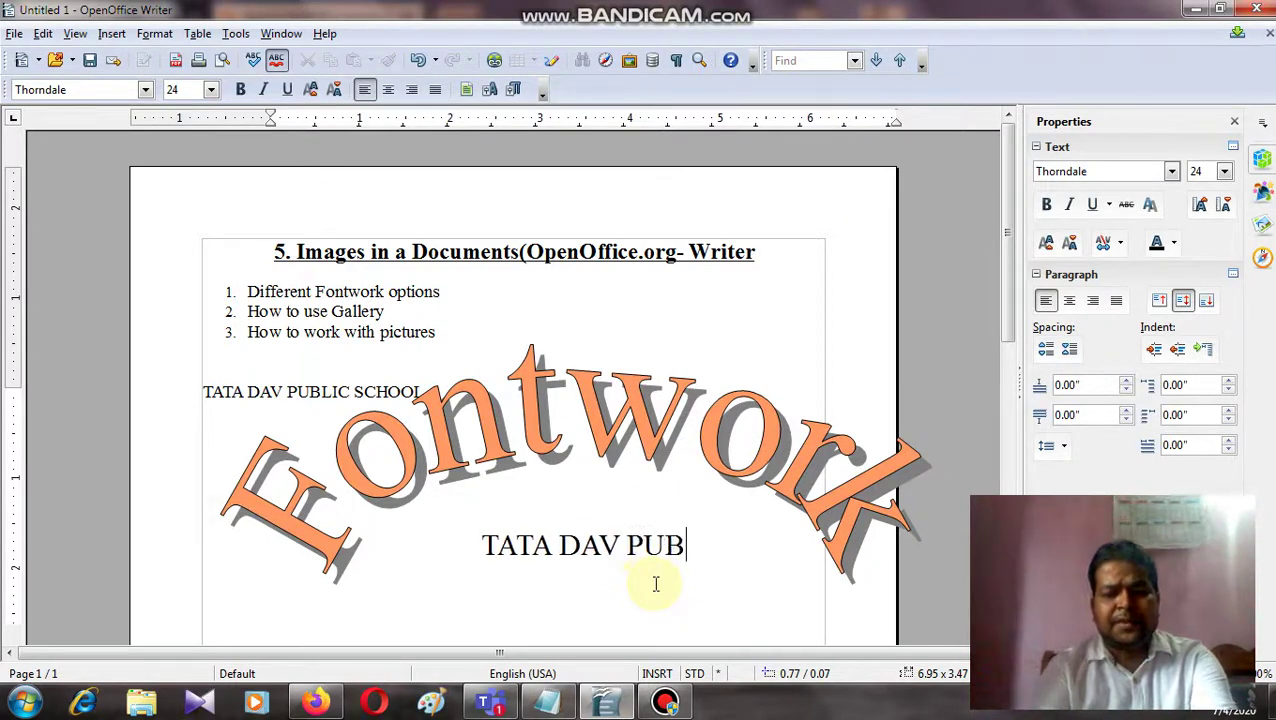
text(LIC SCHOOL)
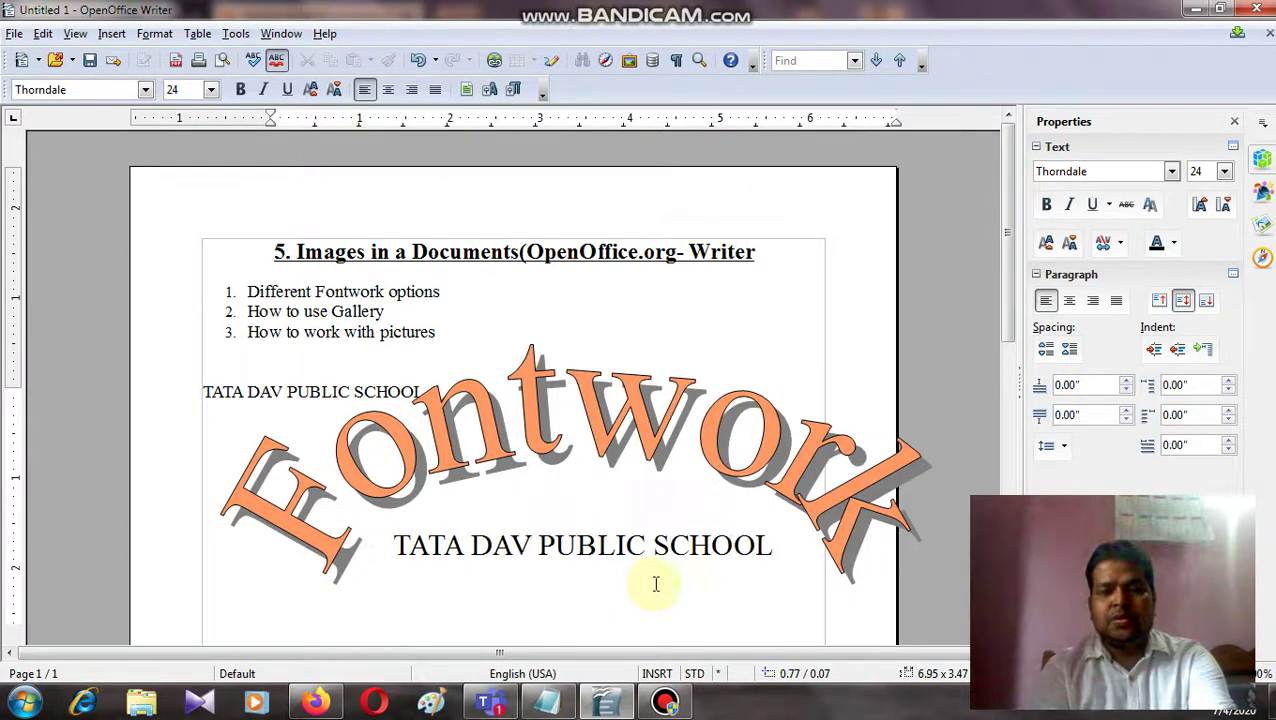
click(790, 326)
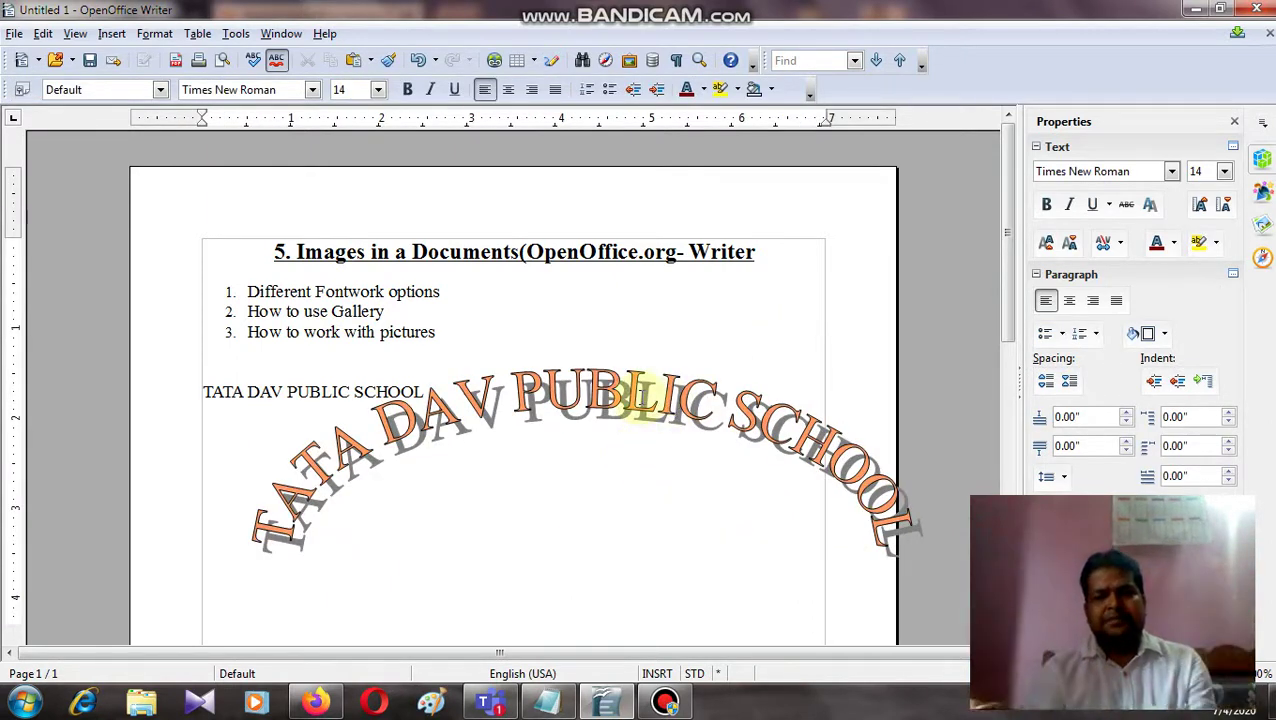
Move the arched Fontwork below the plain TATA DAV PUBLIC SCHOOL line, near the page's left margin.
click(640, 375)
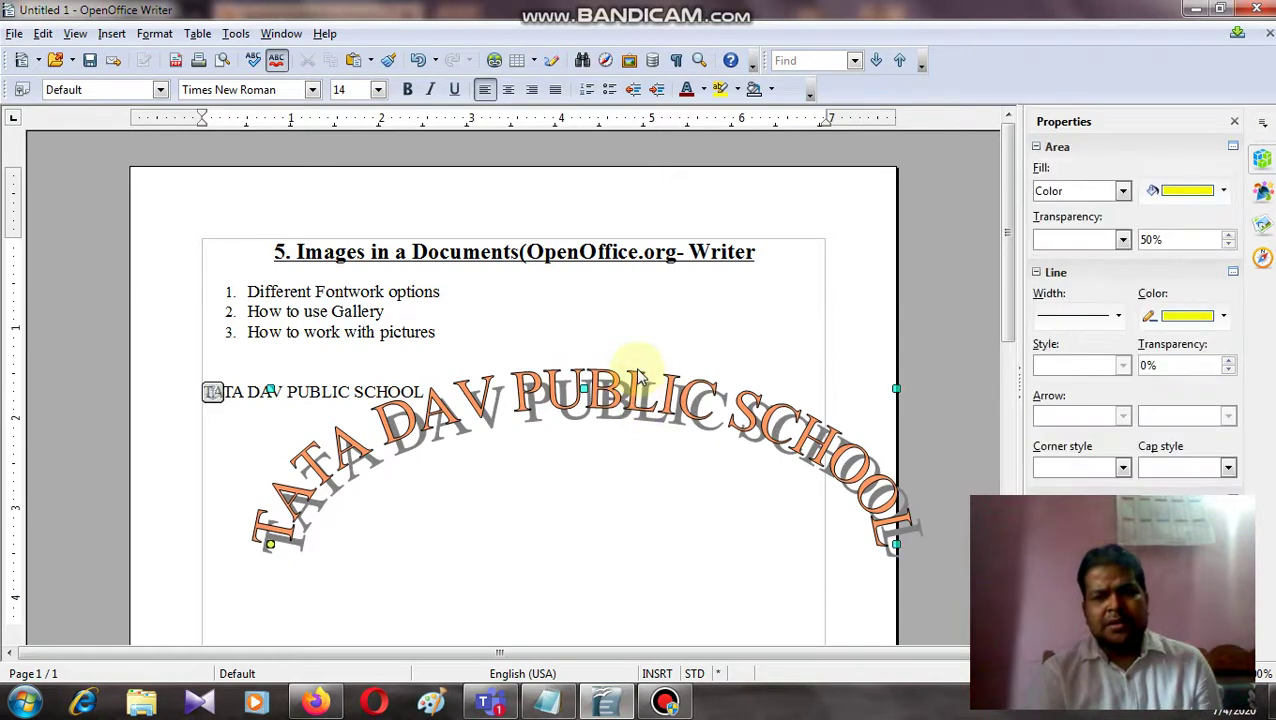
click(663, 400)
drag(663, 400, 598, 455)
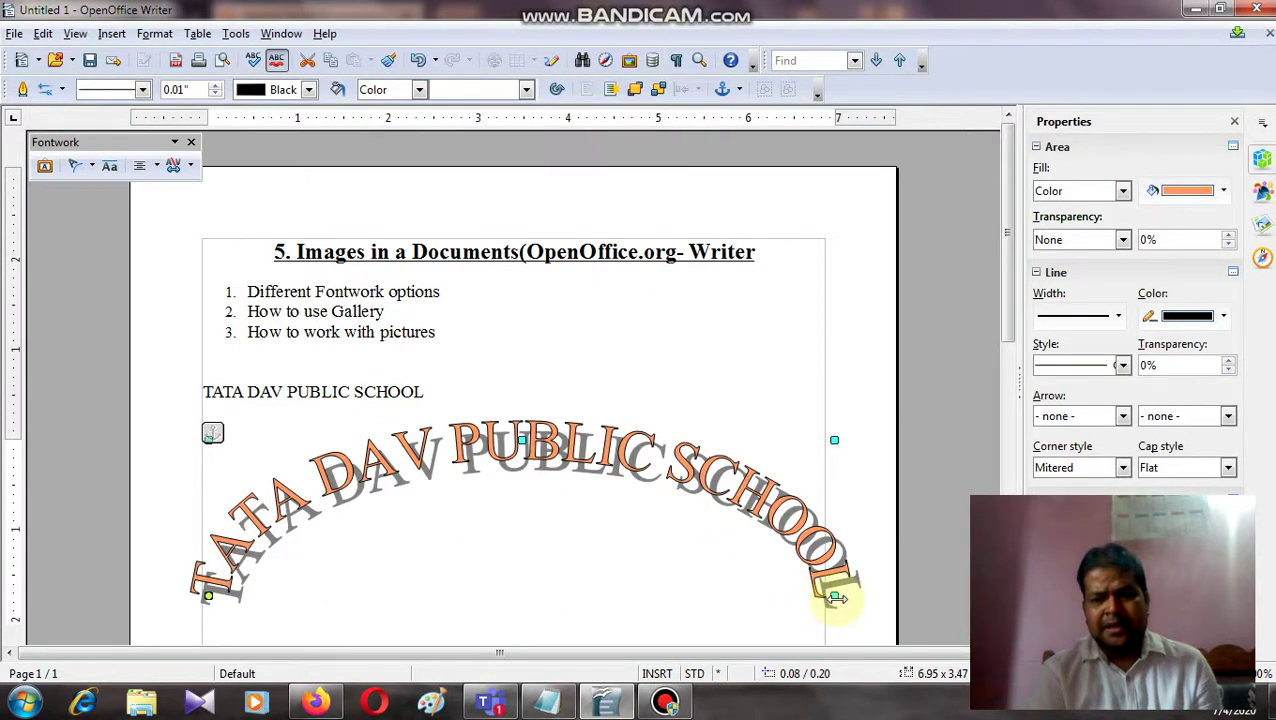
Narrow the arched Fontwork to about 6.32 inches wide and slightly flatten its arc.
drag(836, 598, 778, 596)
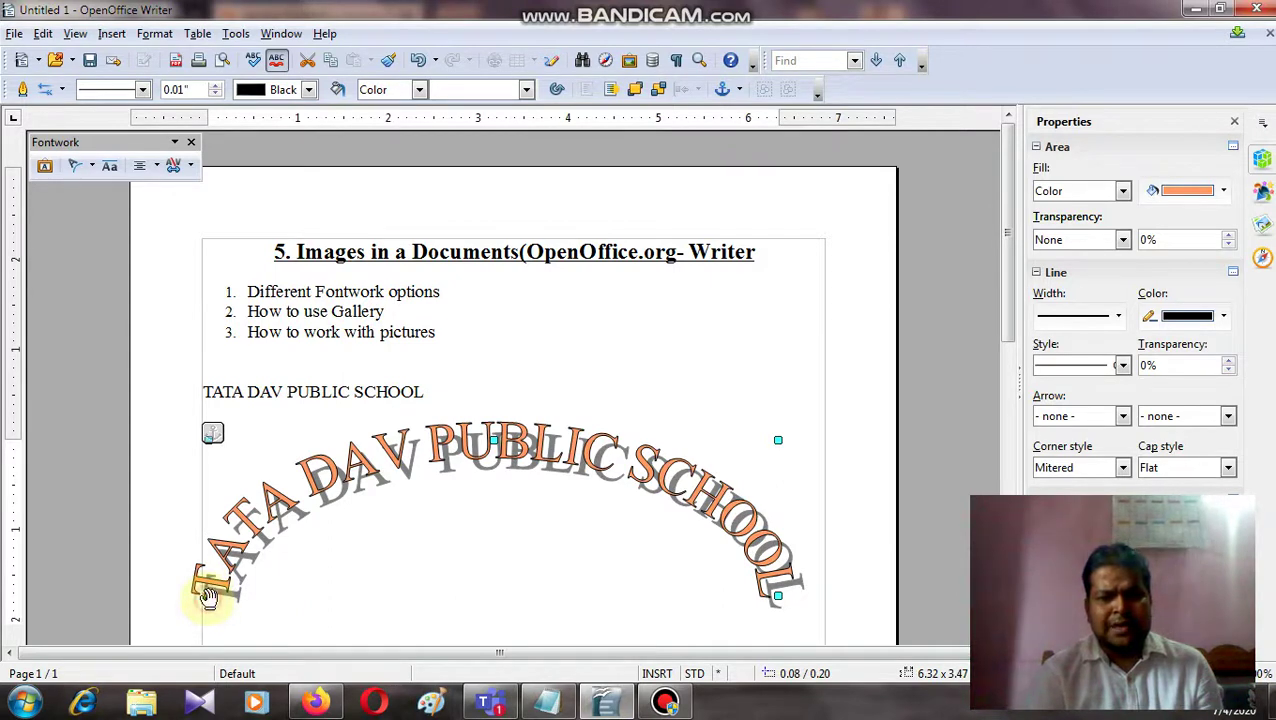
drag(203, 592, 233, 584)
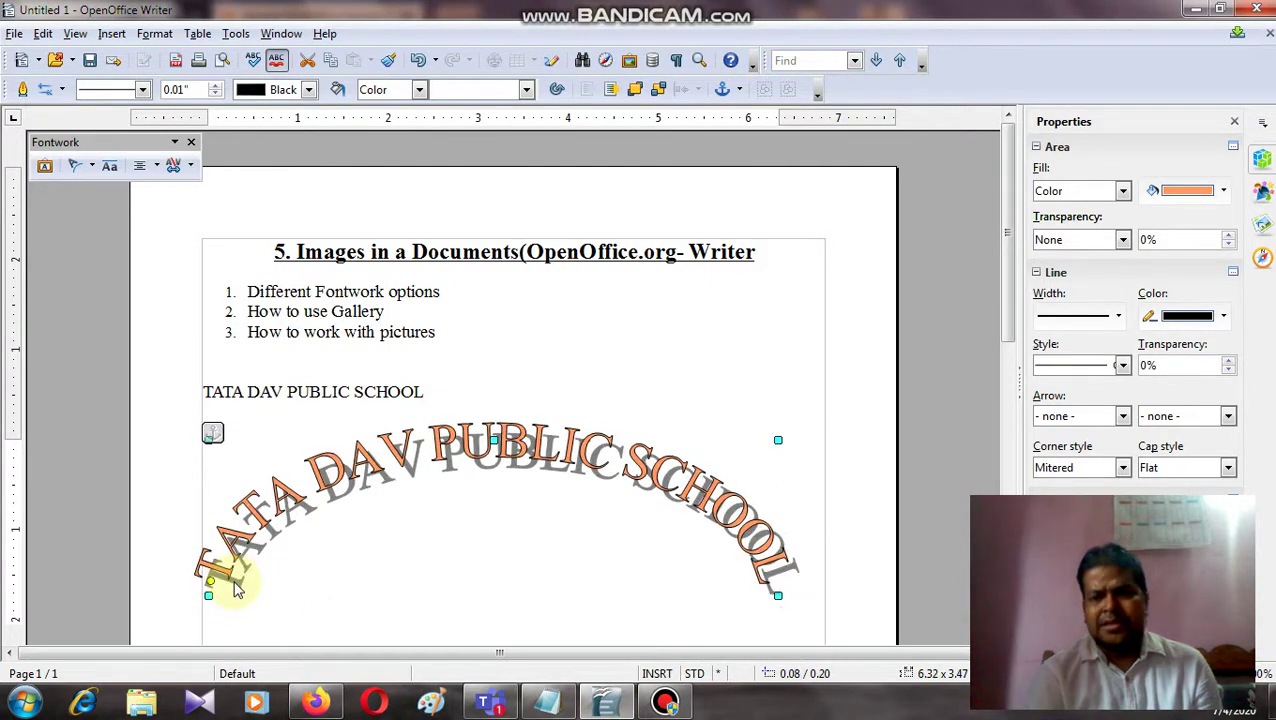
click(576, 365)
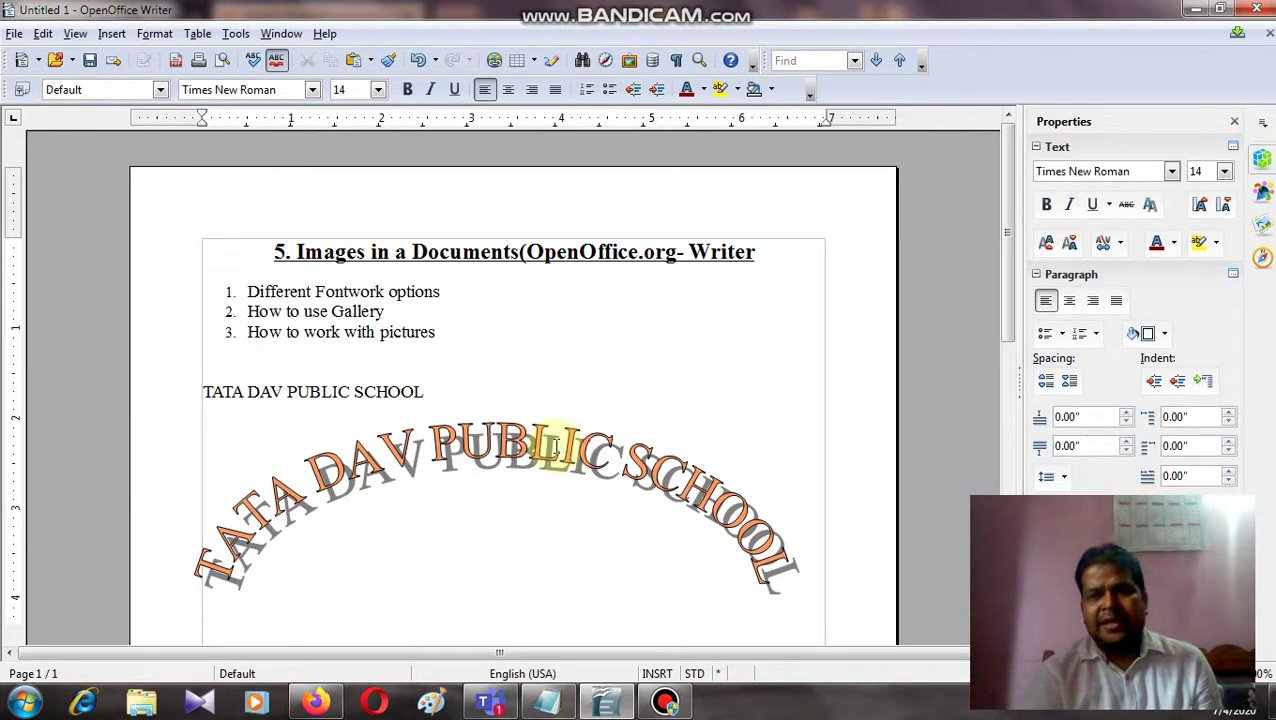
click(75, 33)
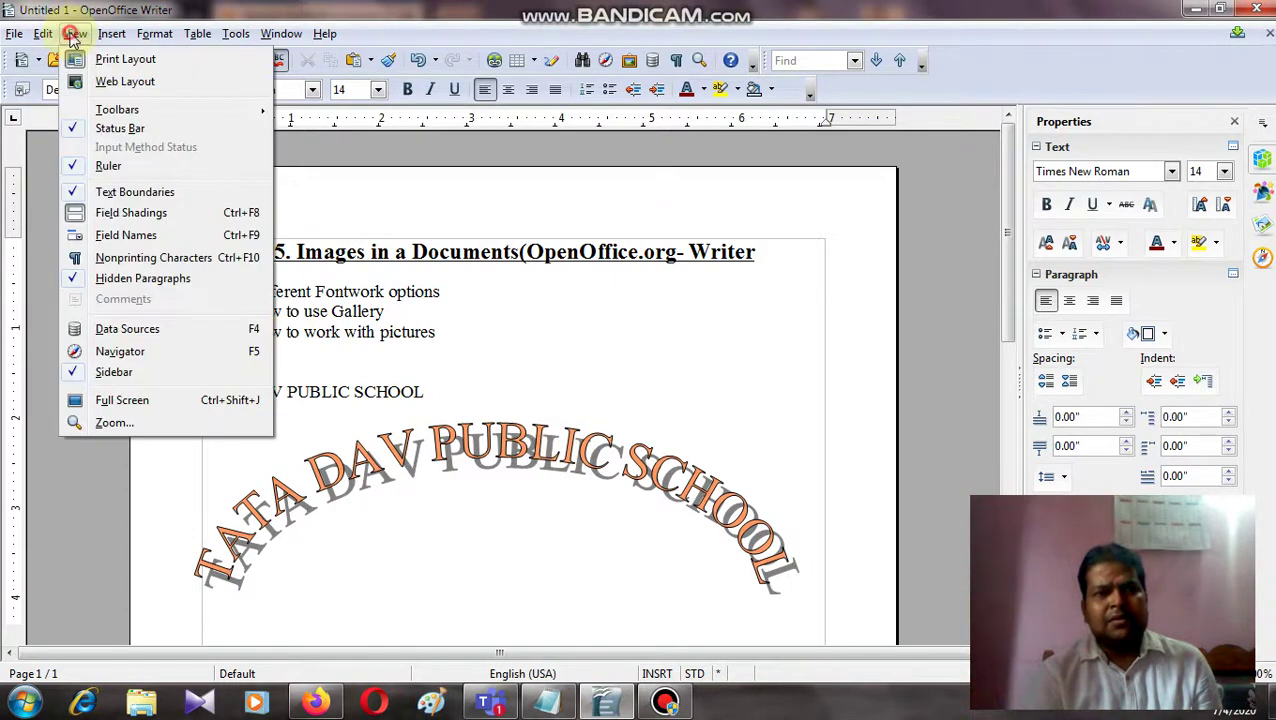
mouse_move(125, 112)
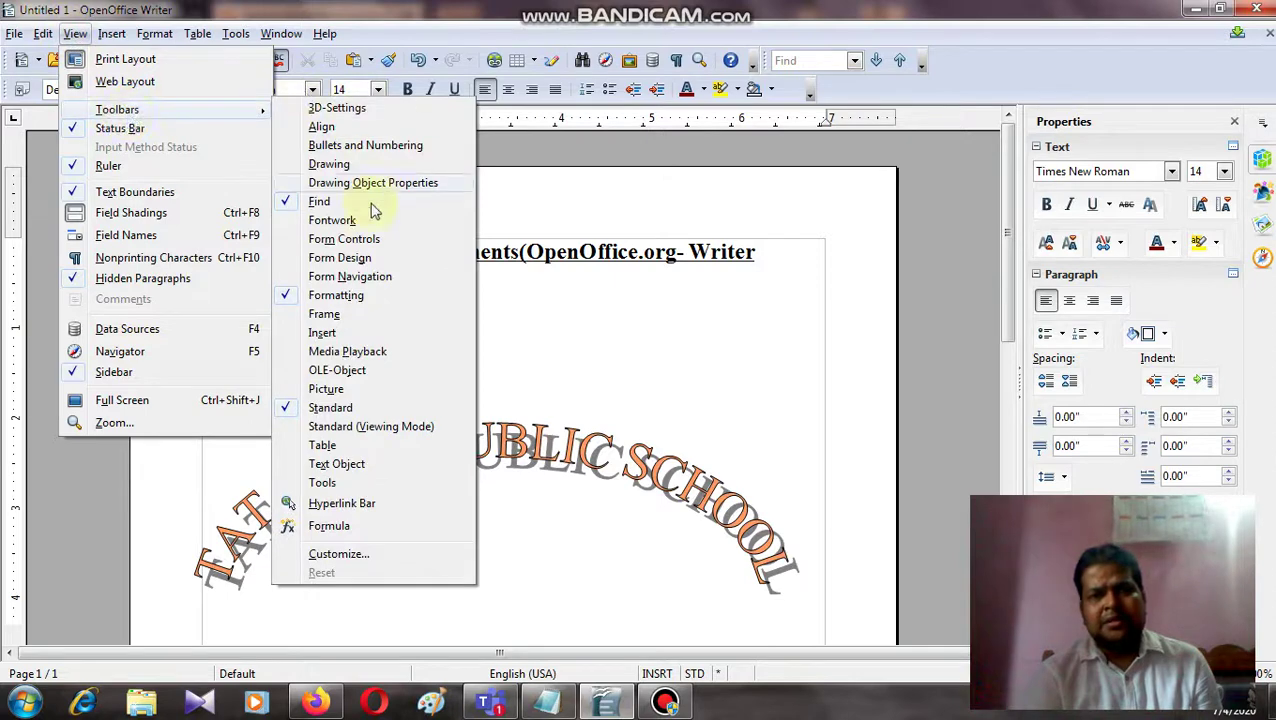
click(770, 420)
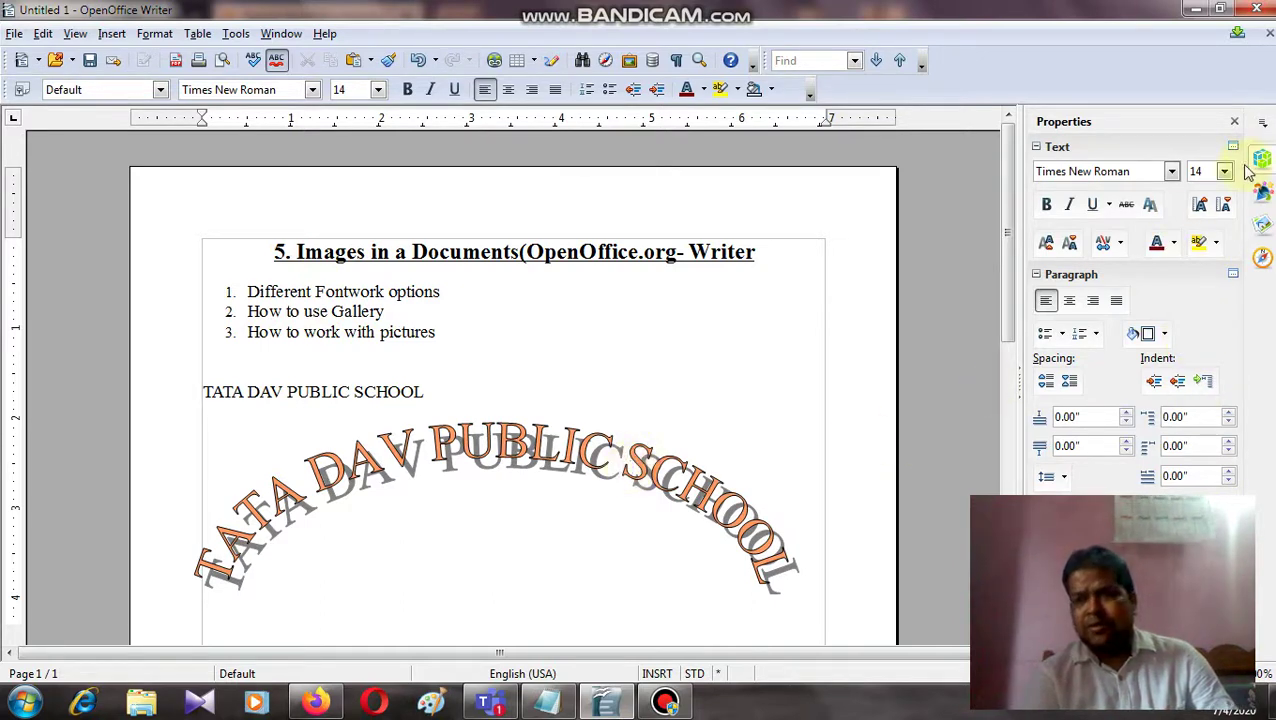
Set the empty paragraph above the plain TATA DAV PUBLIC SCHOOL line to Traditional Arabic, size 10, bold, italic and underlined.
click(1171, 173)
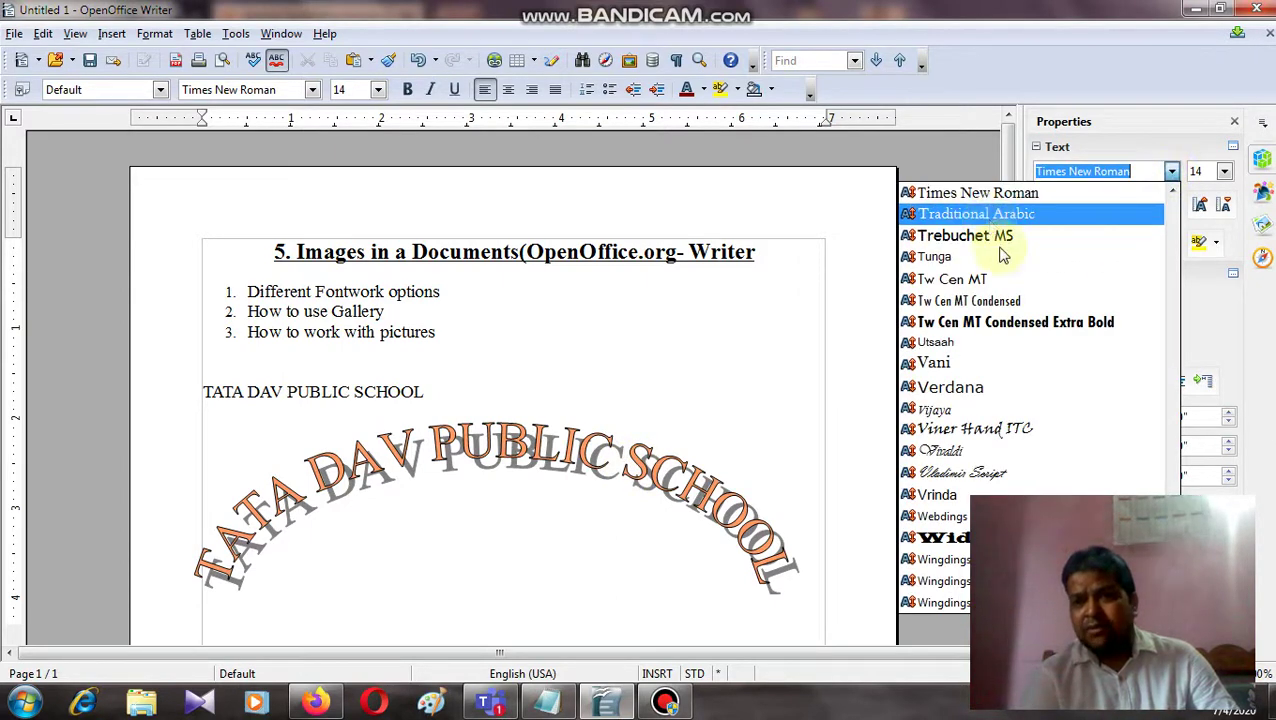
click(1041, 215)
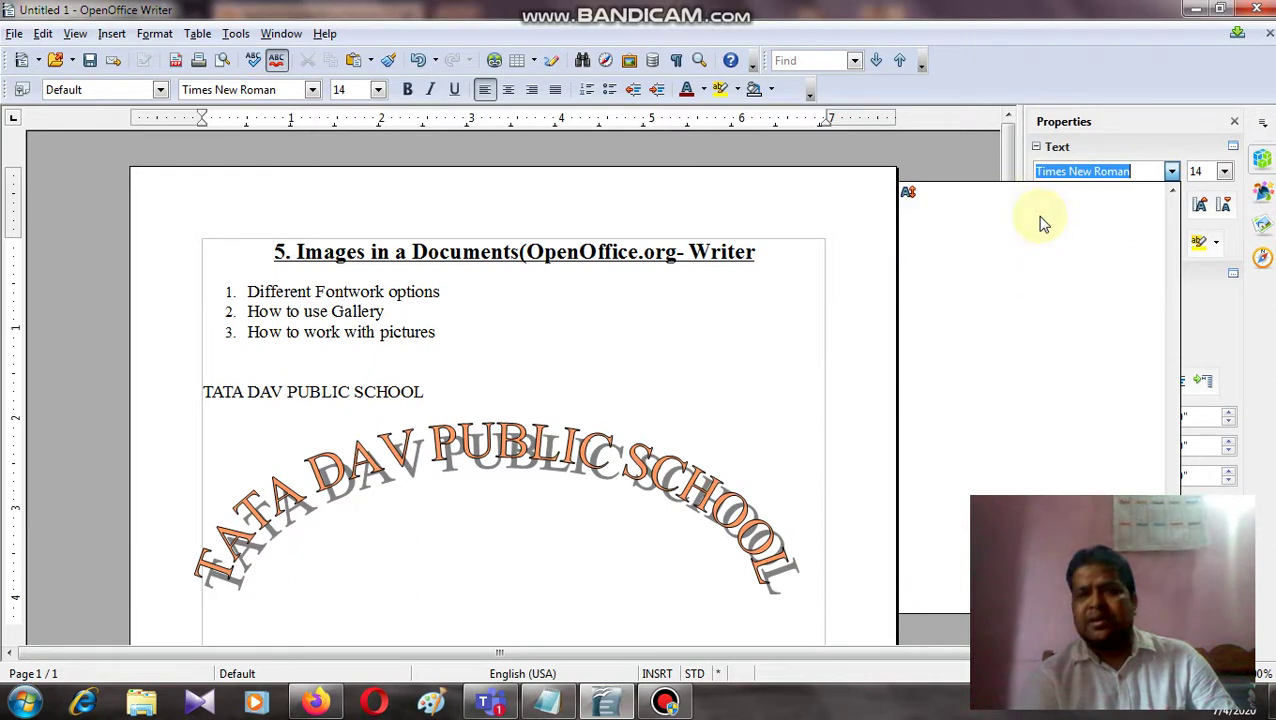
click(1224, 171)
click(1206, 250)
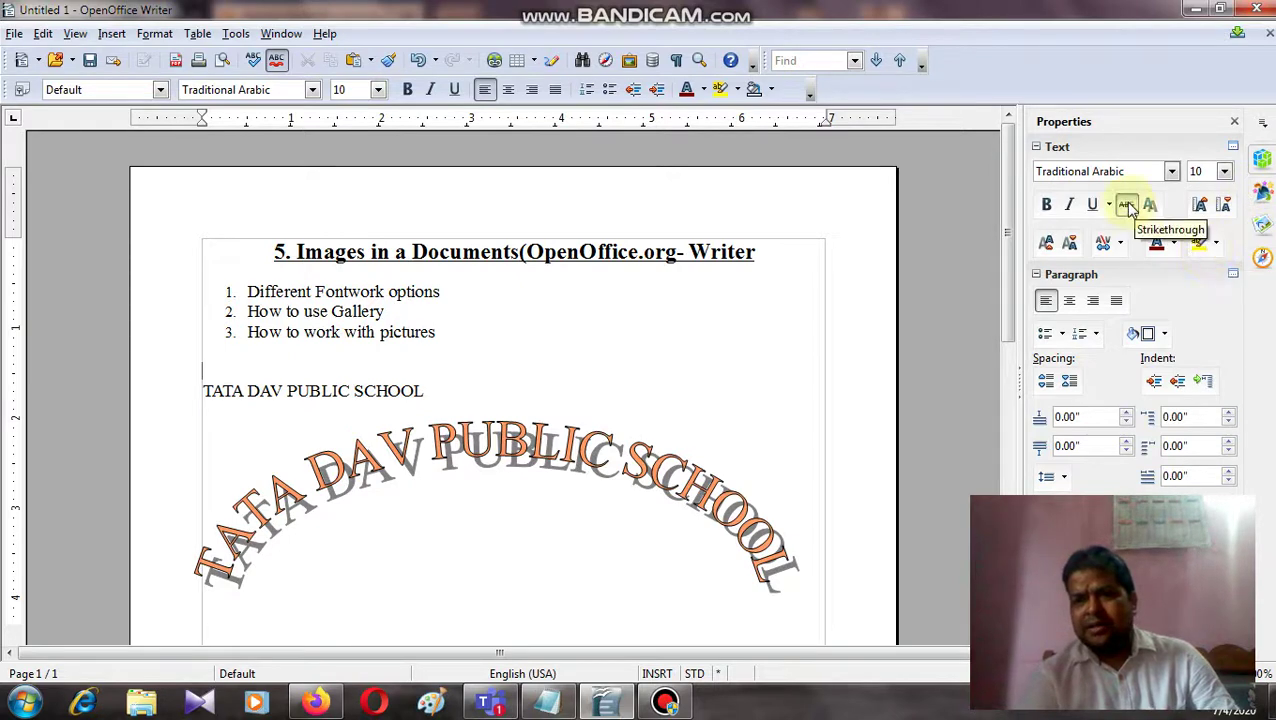
click(1069, 207)
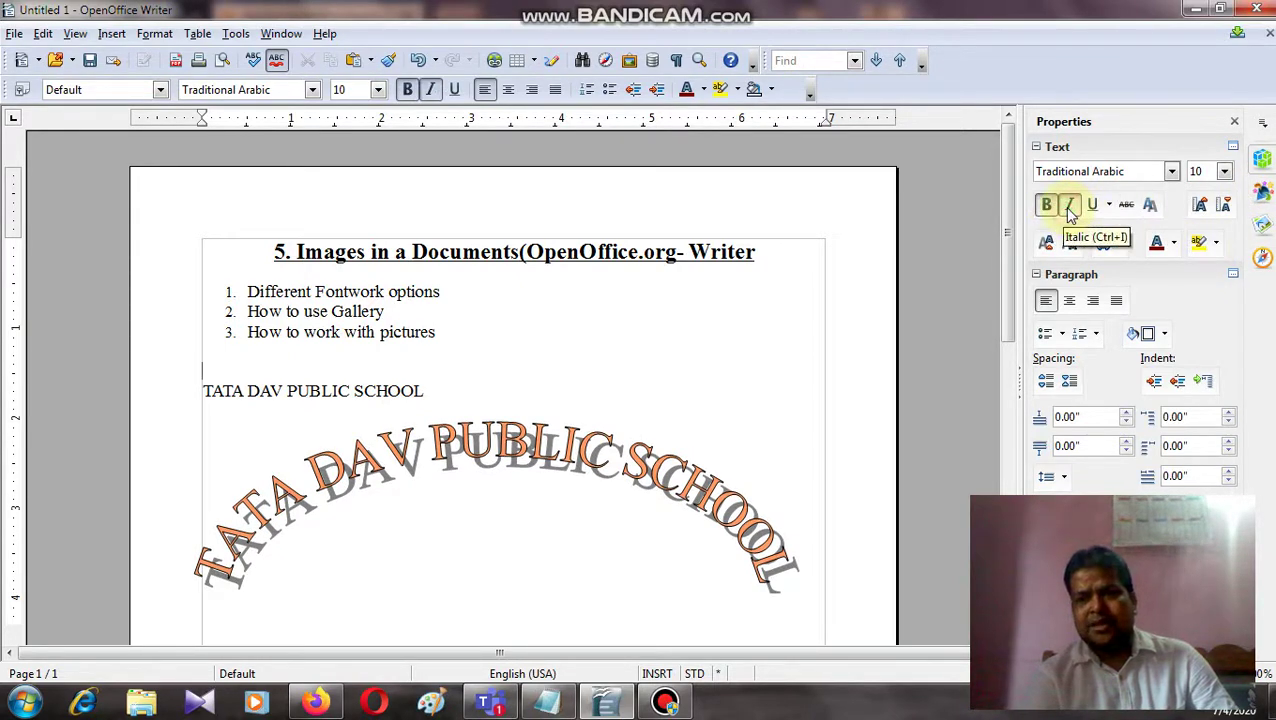
click(1090, 212)
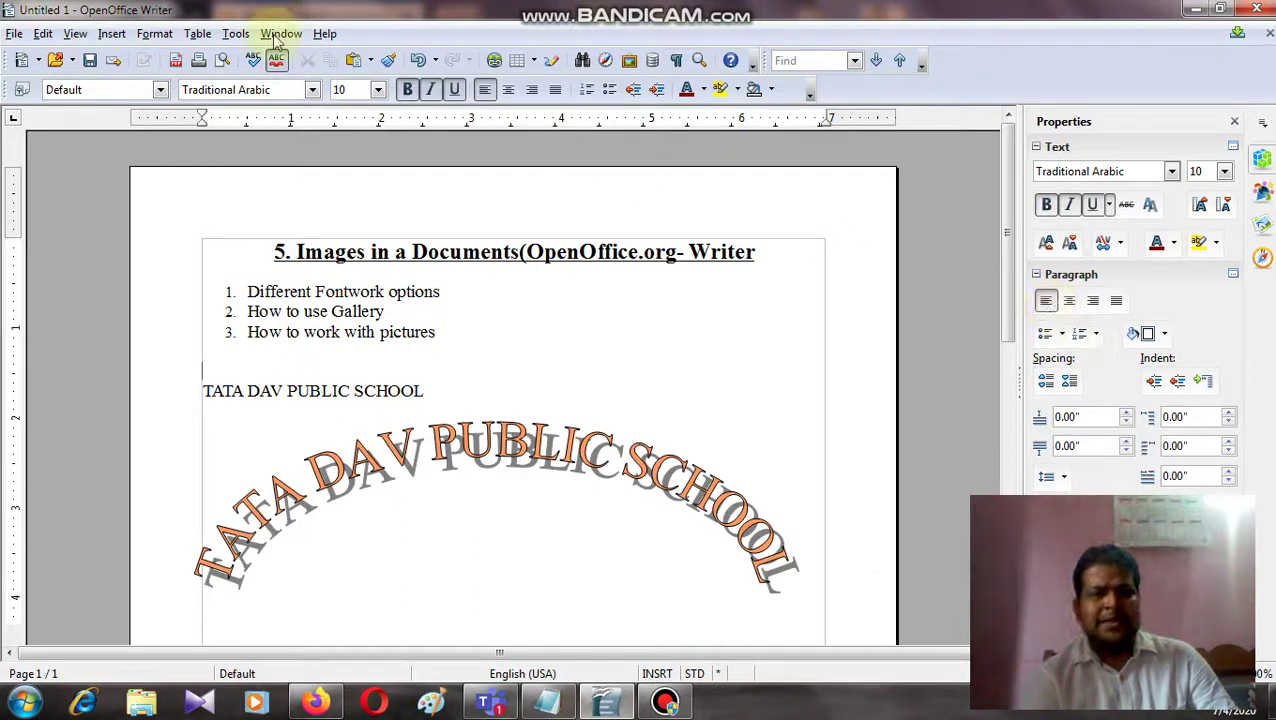
Bring back the Fontwork toolbar and change the arched school-name Fontwork to the upward-slanting shape.
click(77, 34)
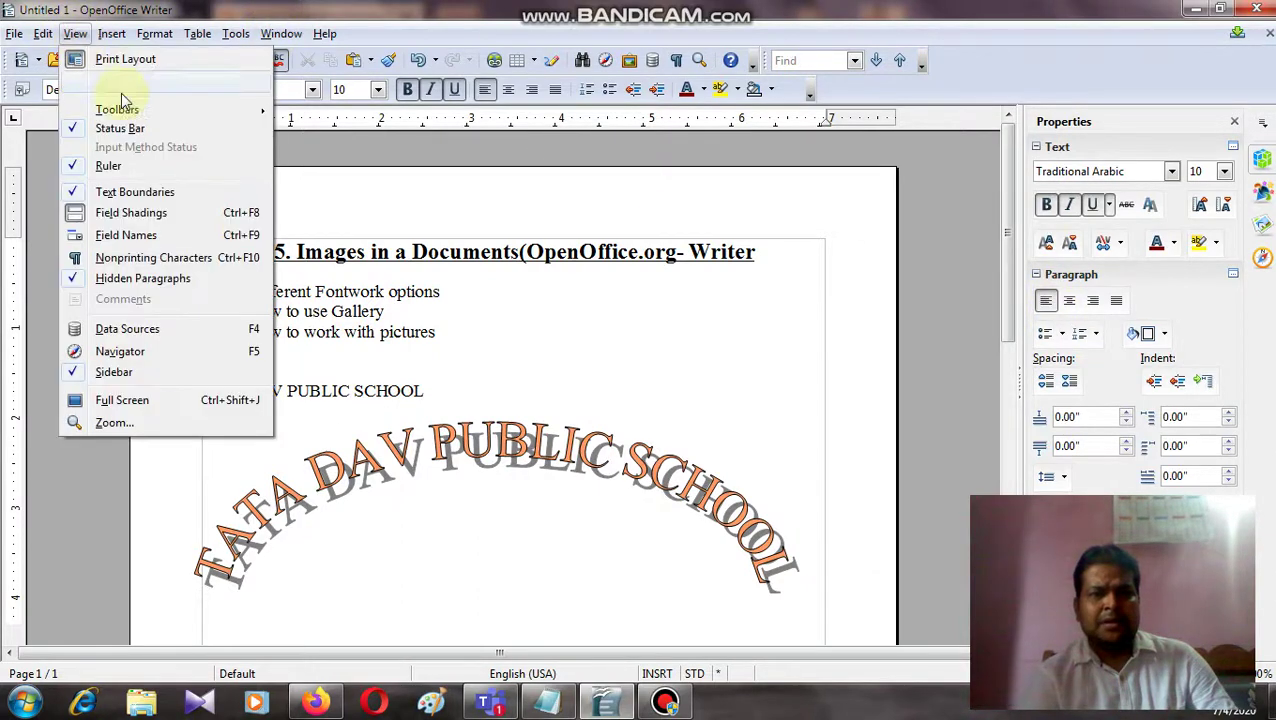
mouse_move(145, 110)
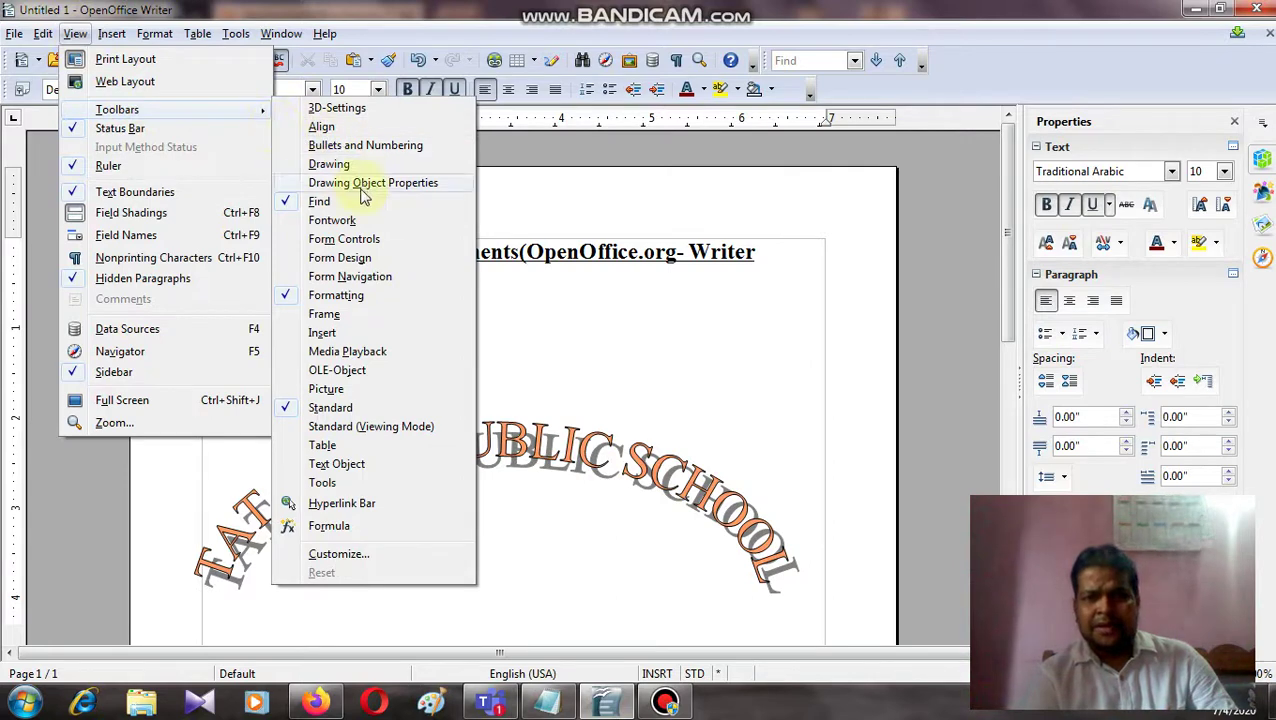
click(355, 220)
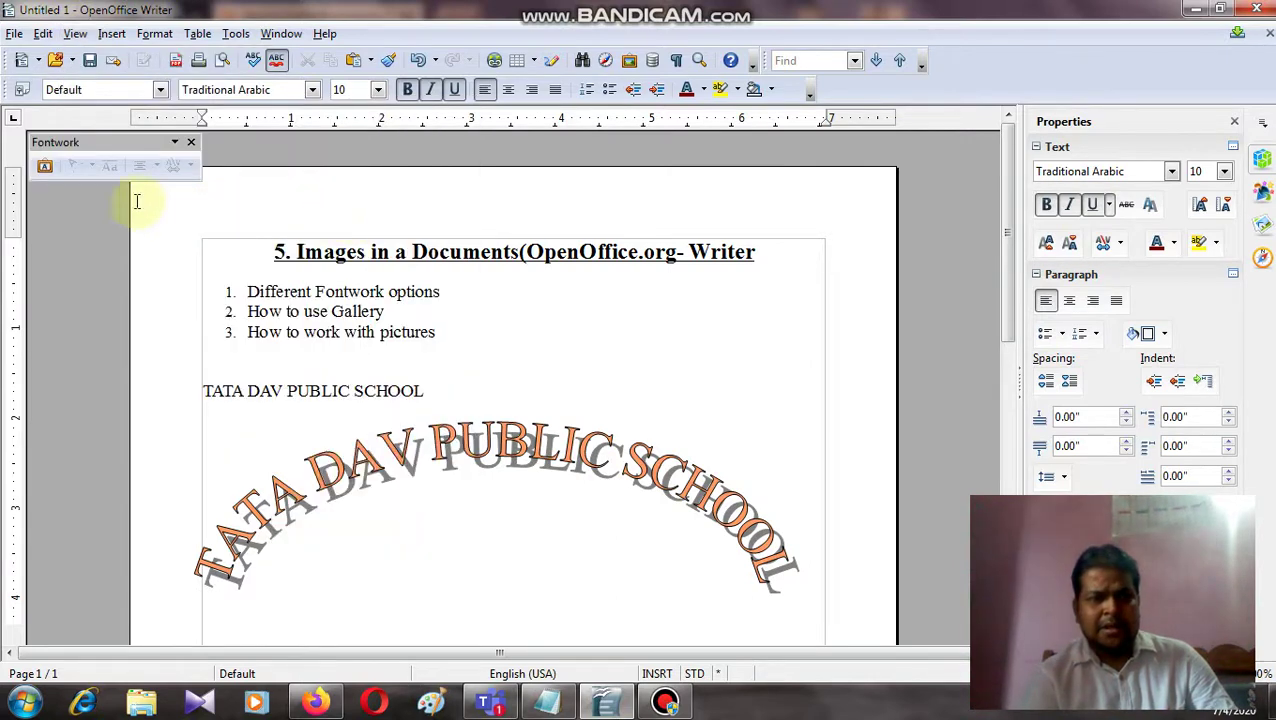
click(497, 440)
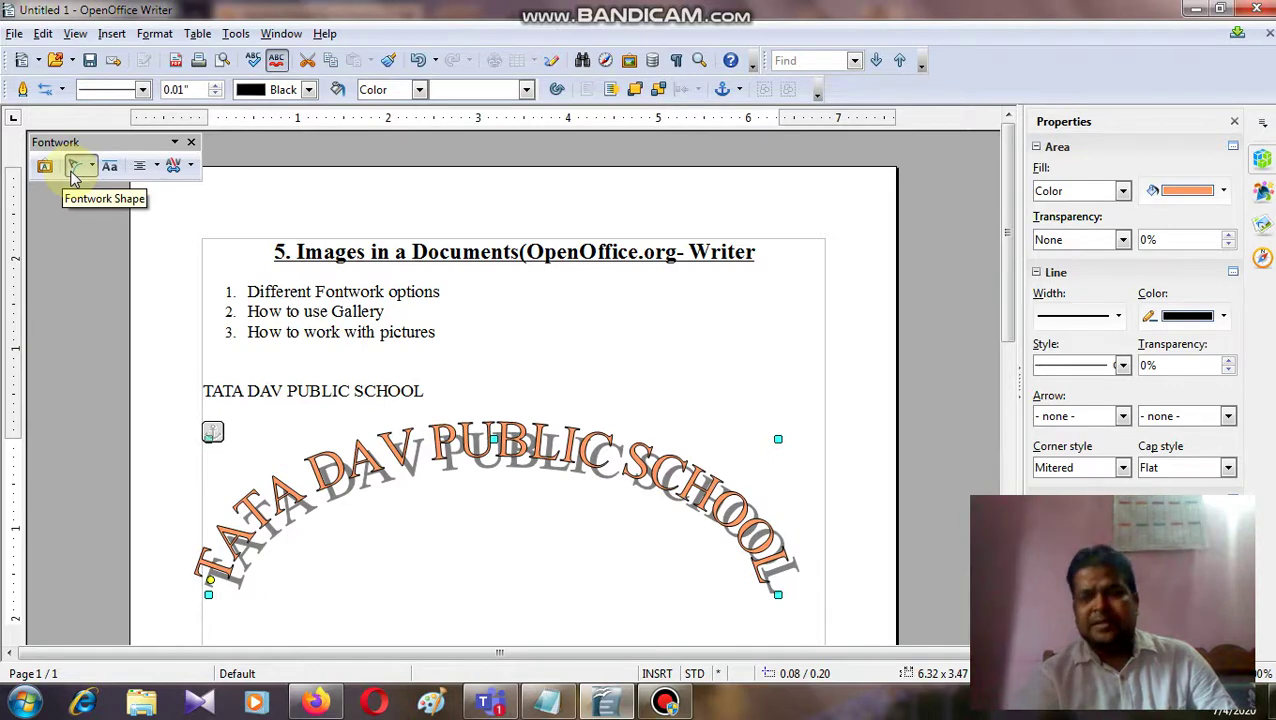
click(73, 168)
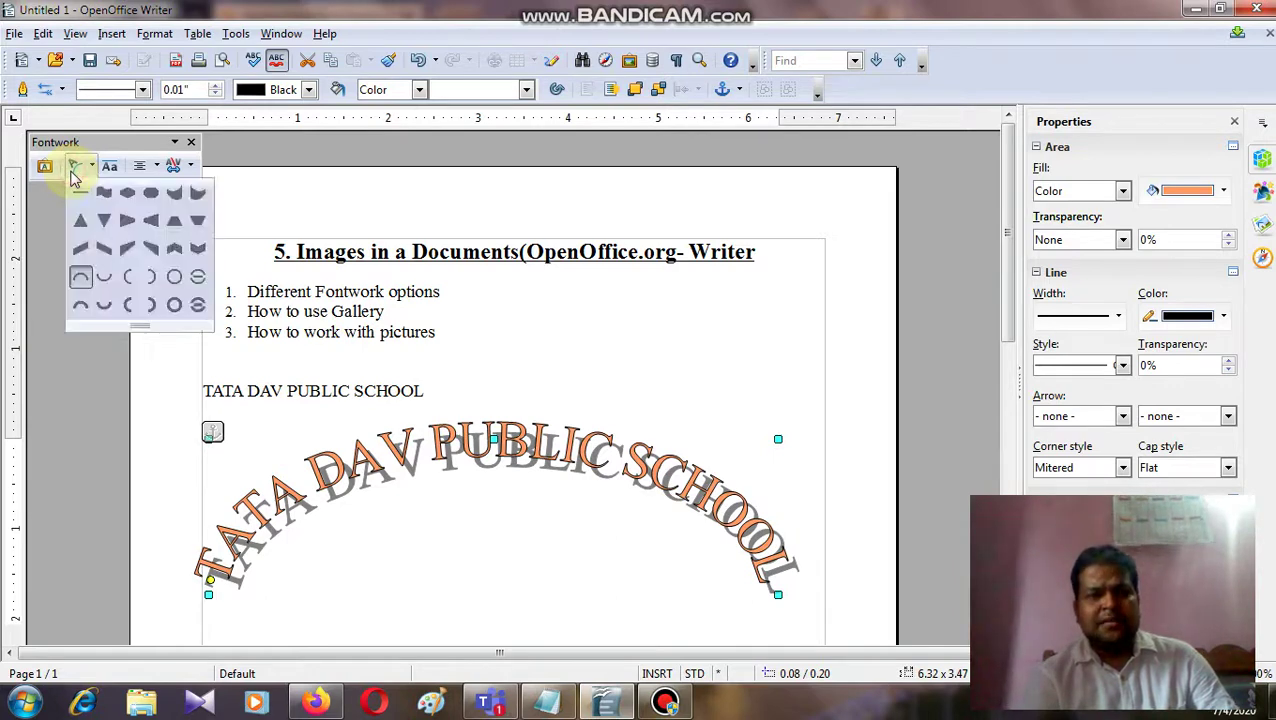
click(82, 249)
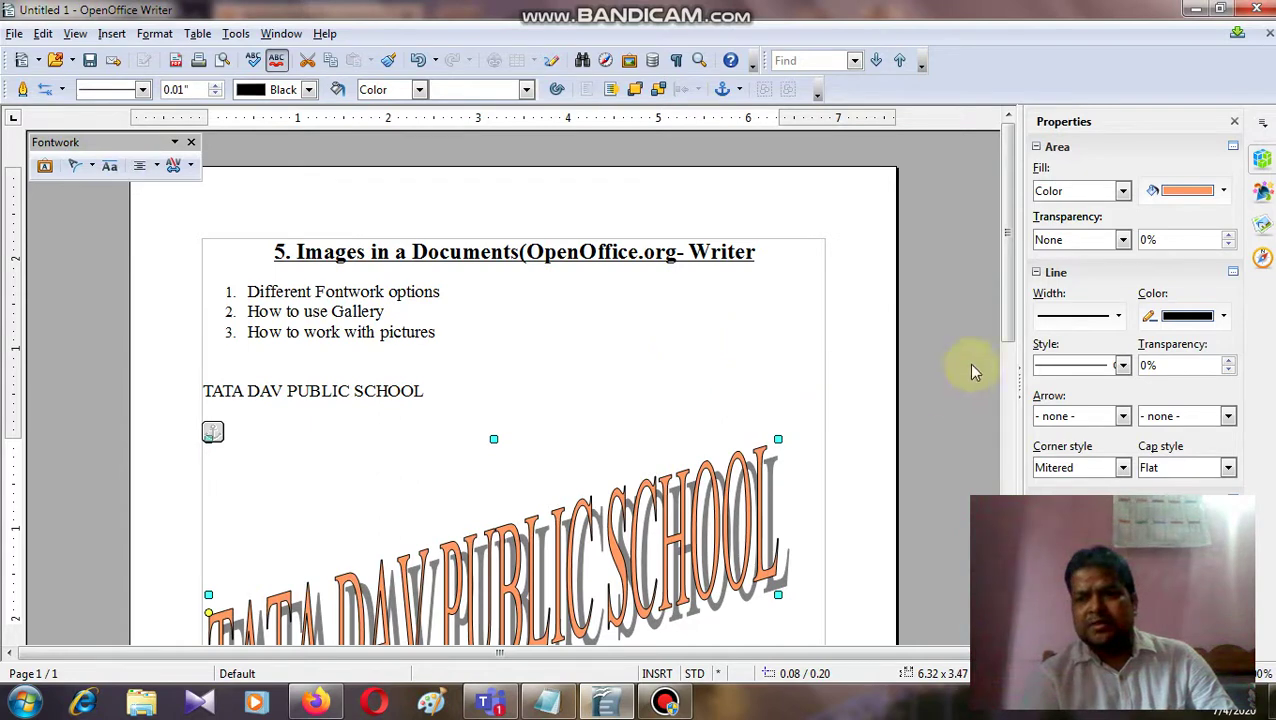
click(158, 166)
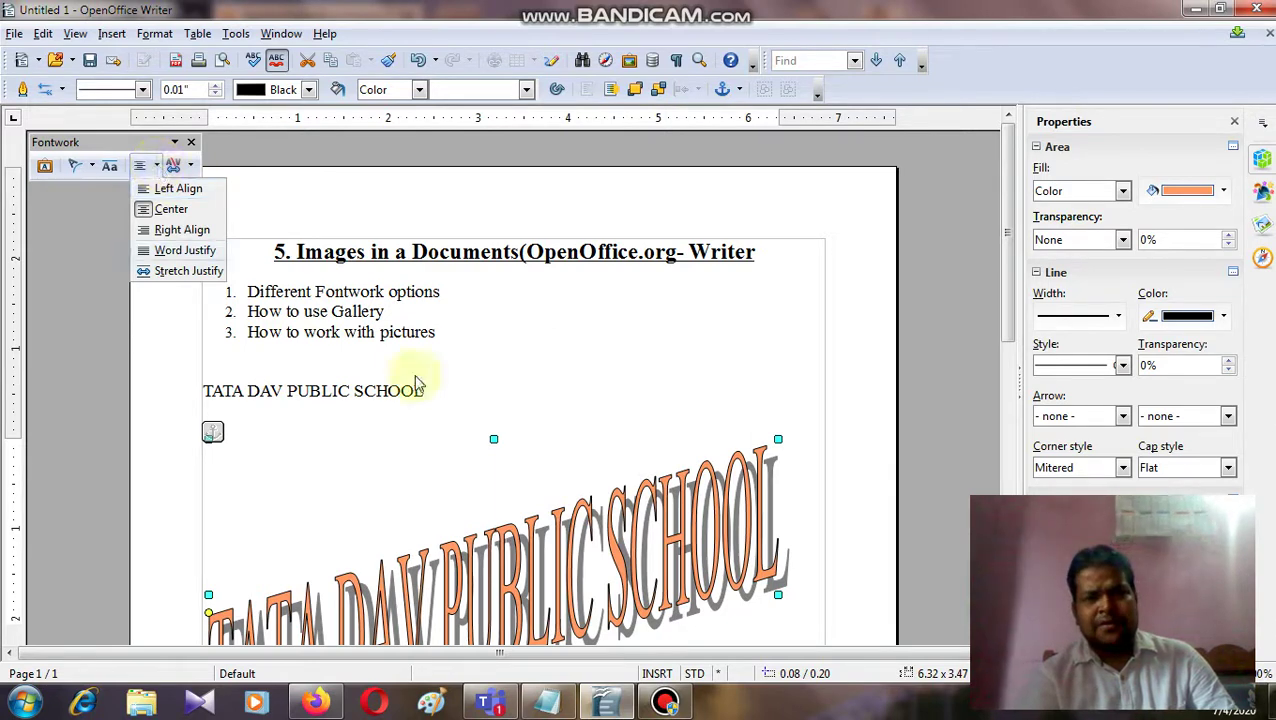
click(177, 168)
click(191, 167)
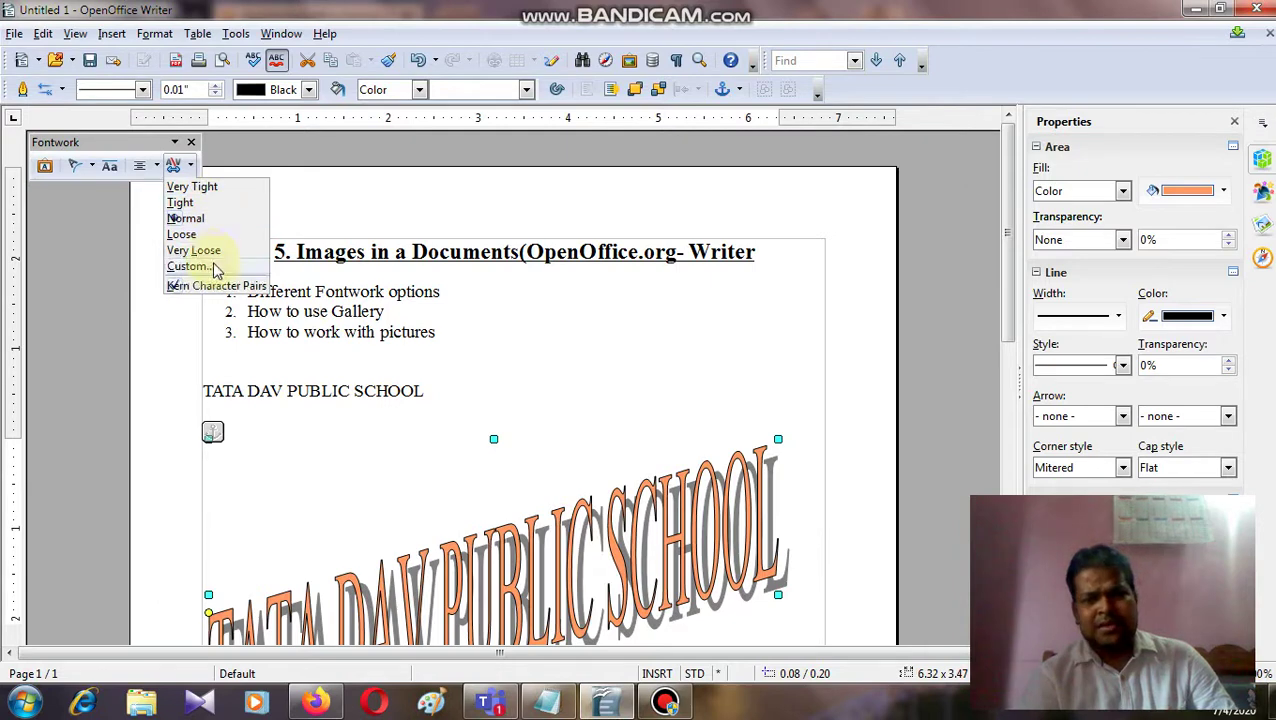
click(508, 355)
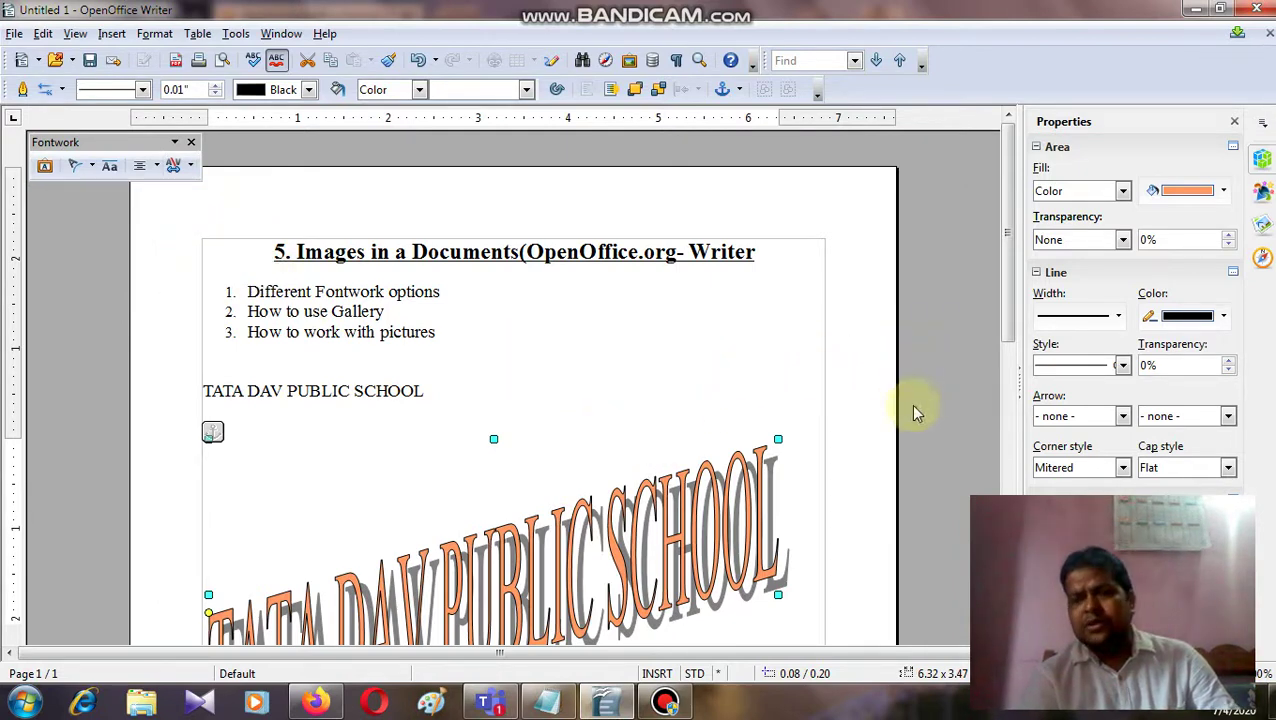
Give the upward-slanting school-name Fontwork a 4.5pt orange outline and a Sky blue fill.
click(1118, 318)
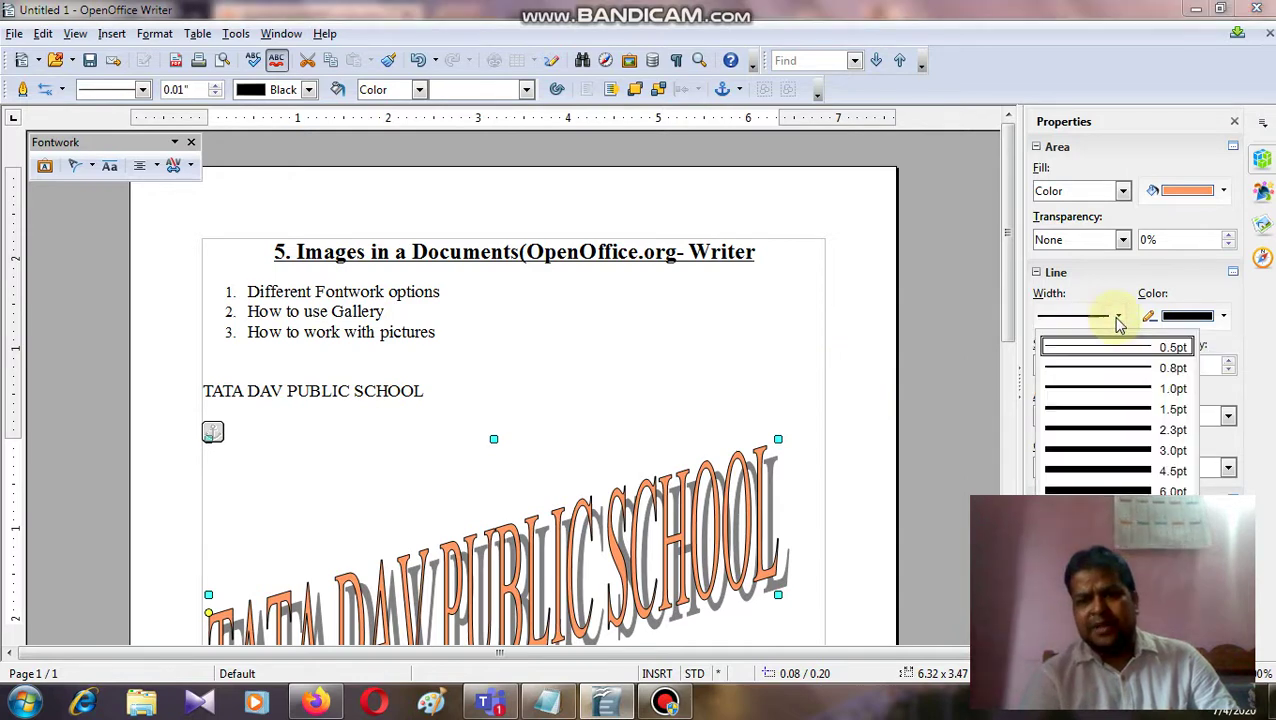
click(1120, 470)
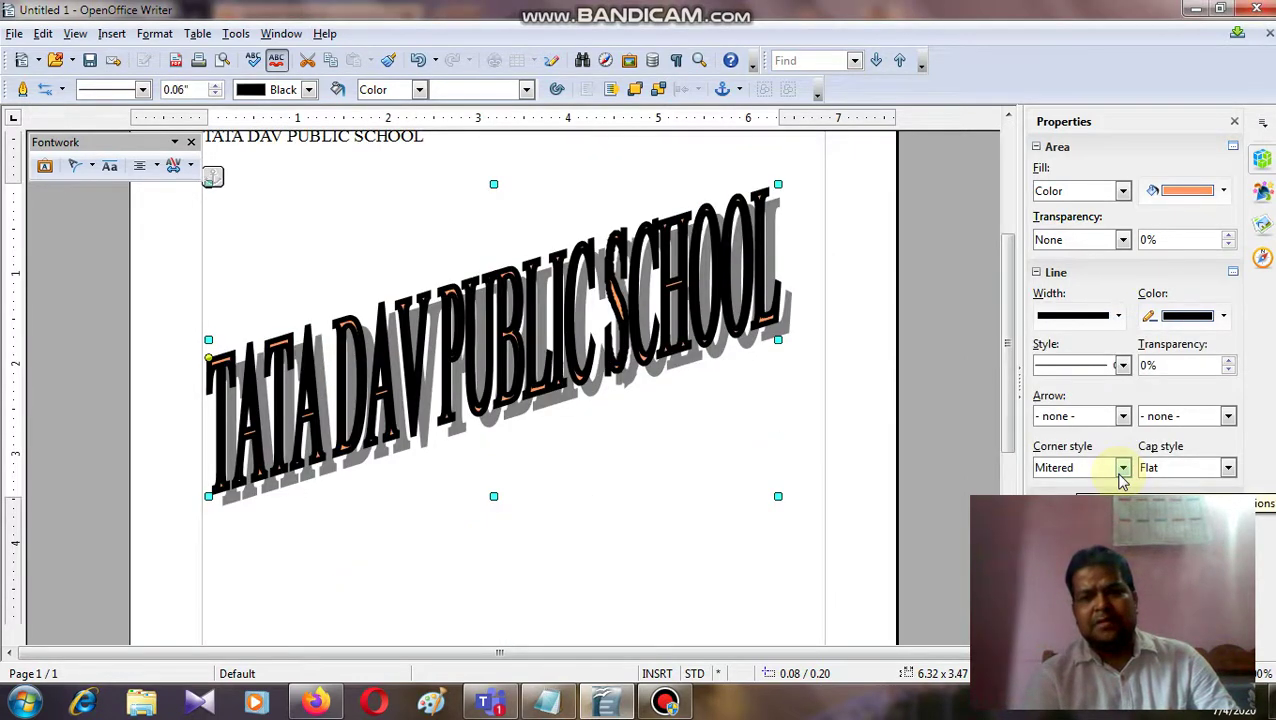
click(1224, 318)
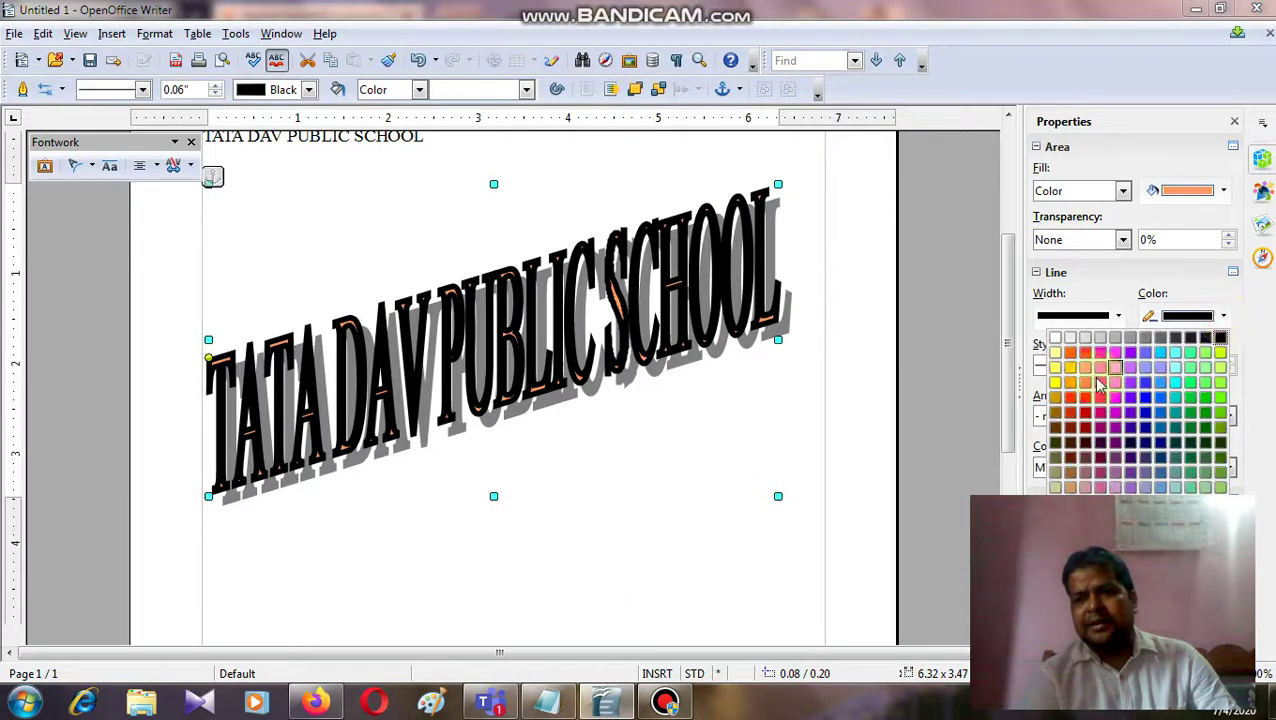
click(1070, 358)
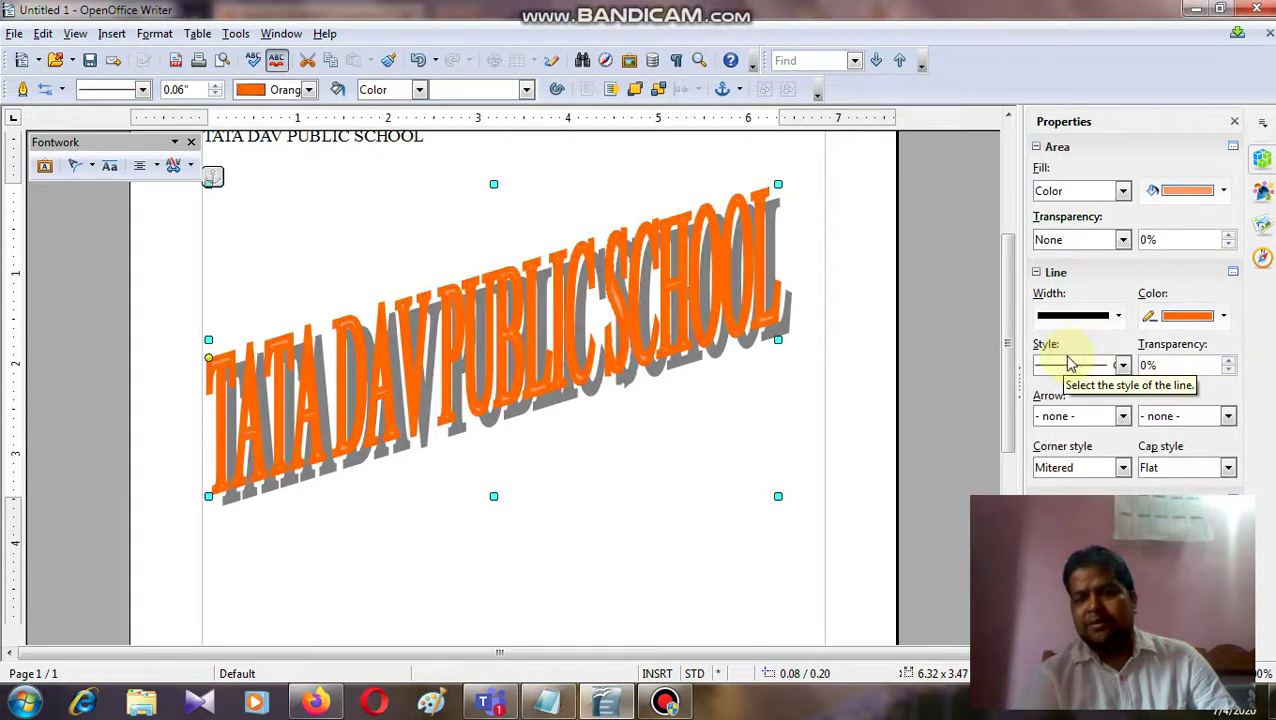
click(1224, 191)
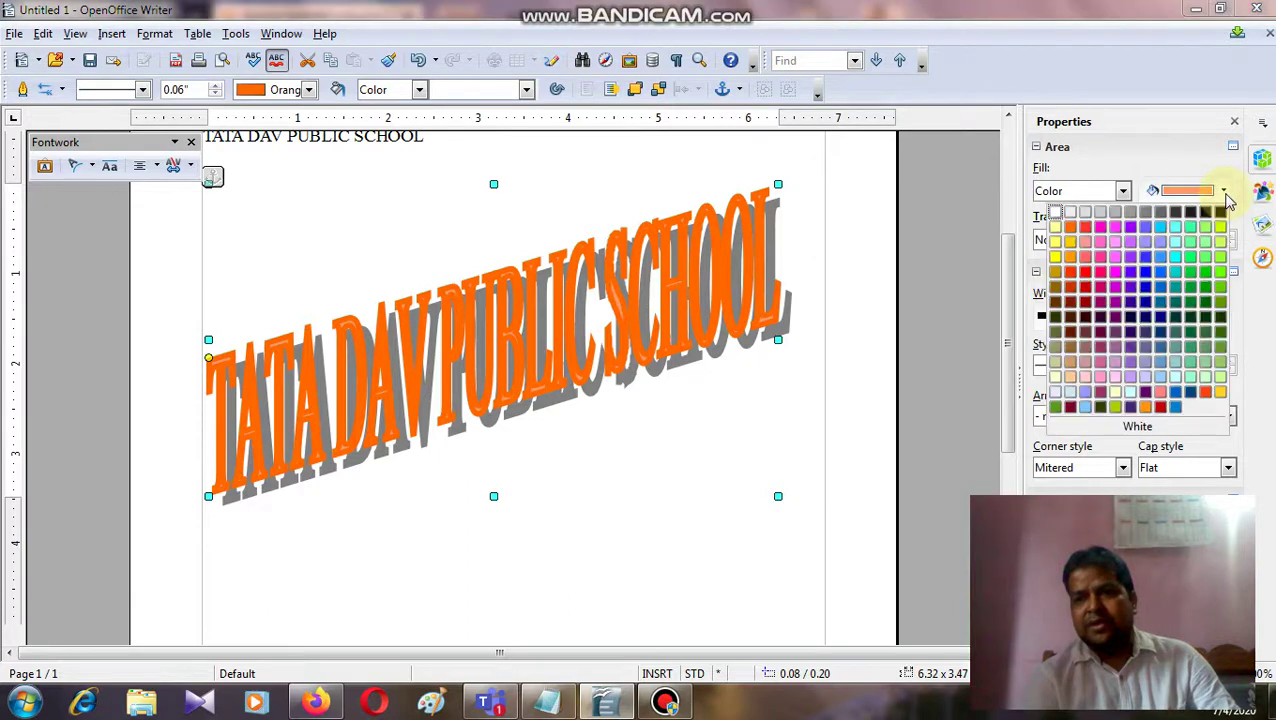
click(1162, 228)
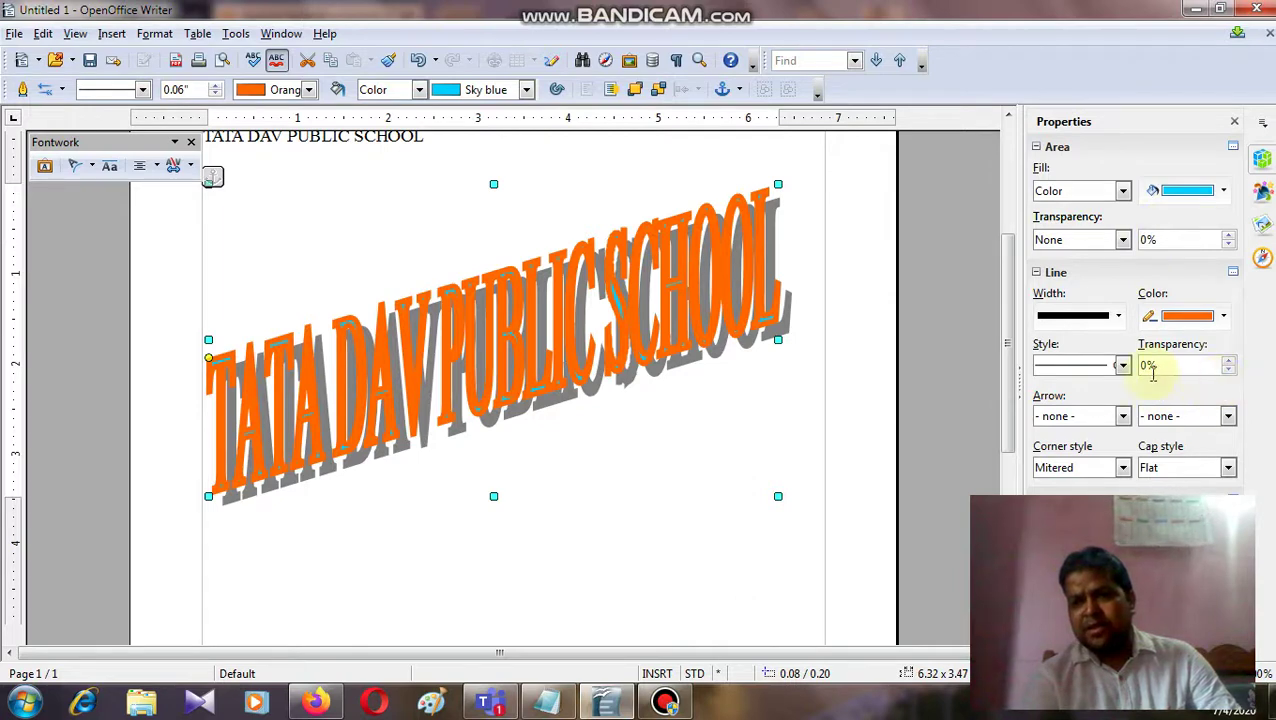
Set the Fontwork's outline style to Ultrafine Dashed with 15% line transparency.
click(1123, 366)
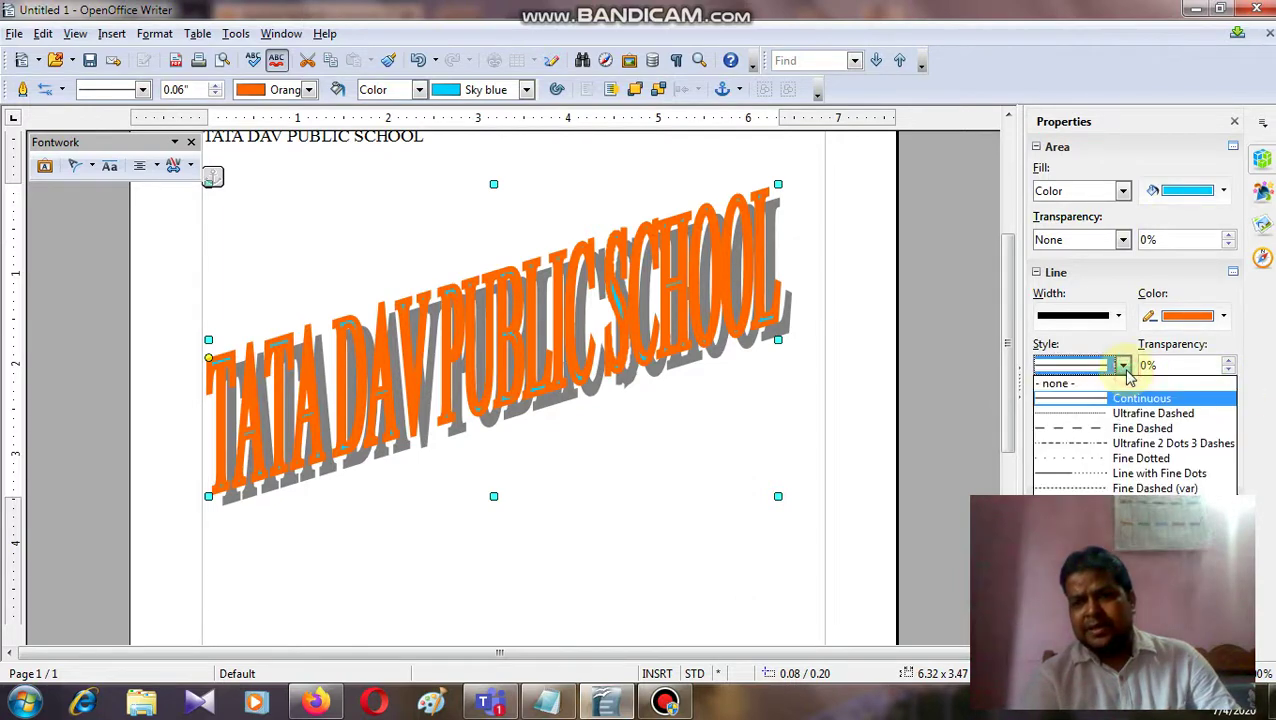
click(1170, 414)
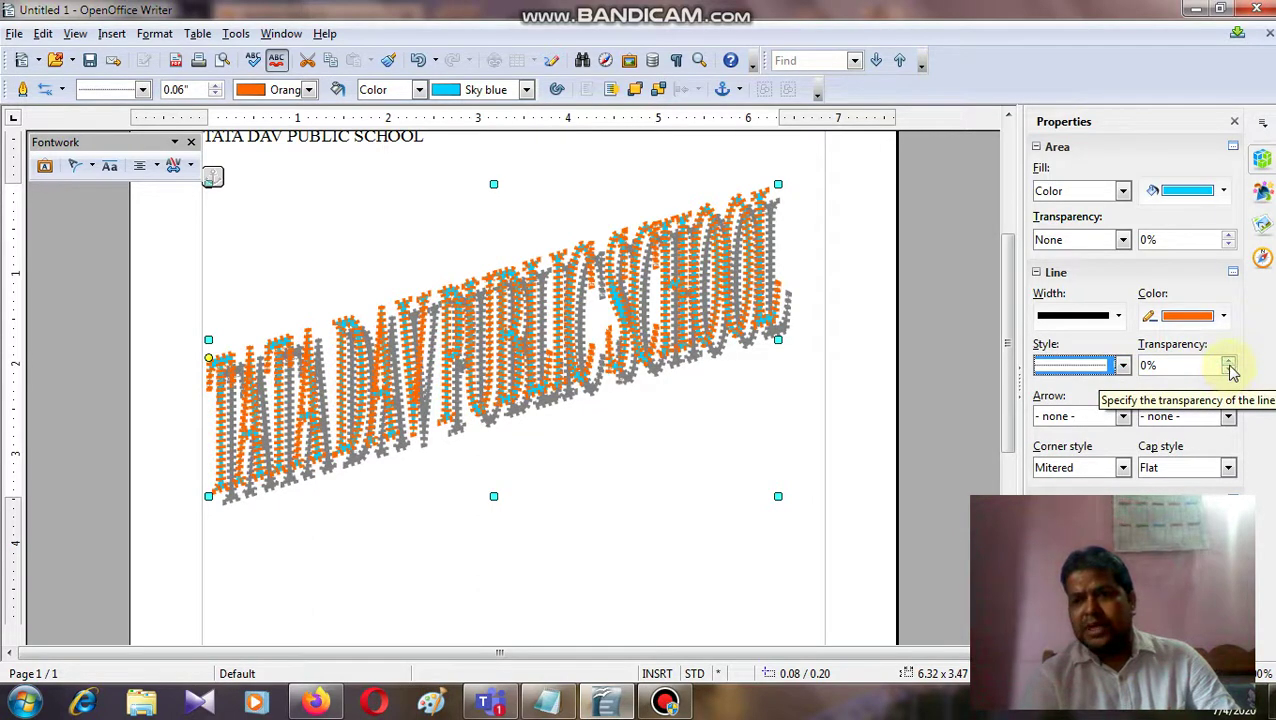
click(1229, 363)
click(1229, 362)
click(1229, 362)
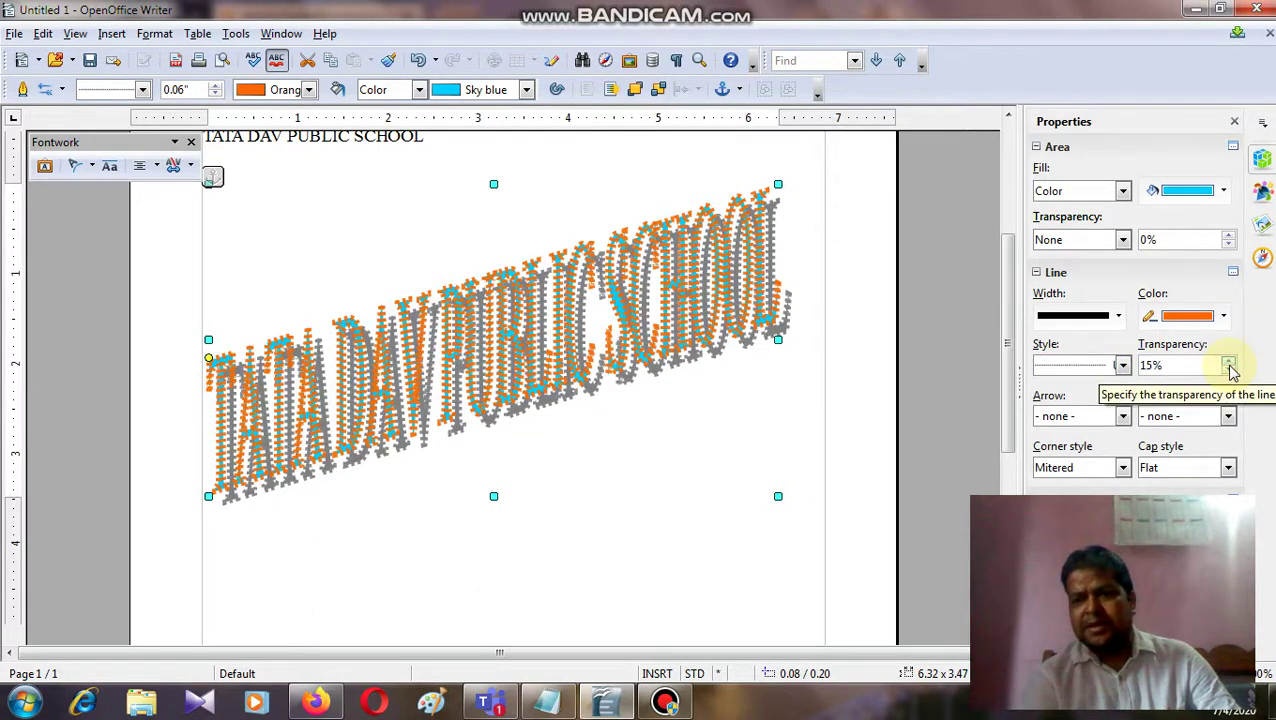
Set both the start and end arrow styles of the Fontwork's outline to Arrow.
click(1122, 416)
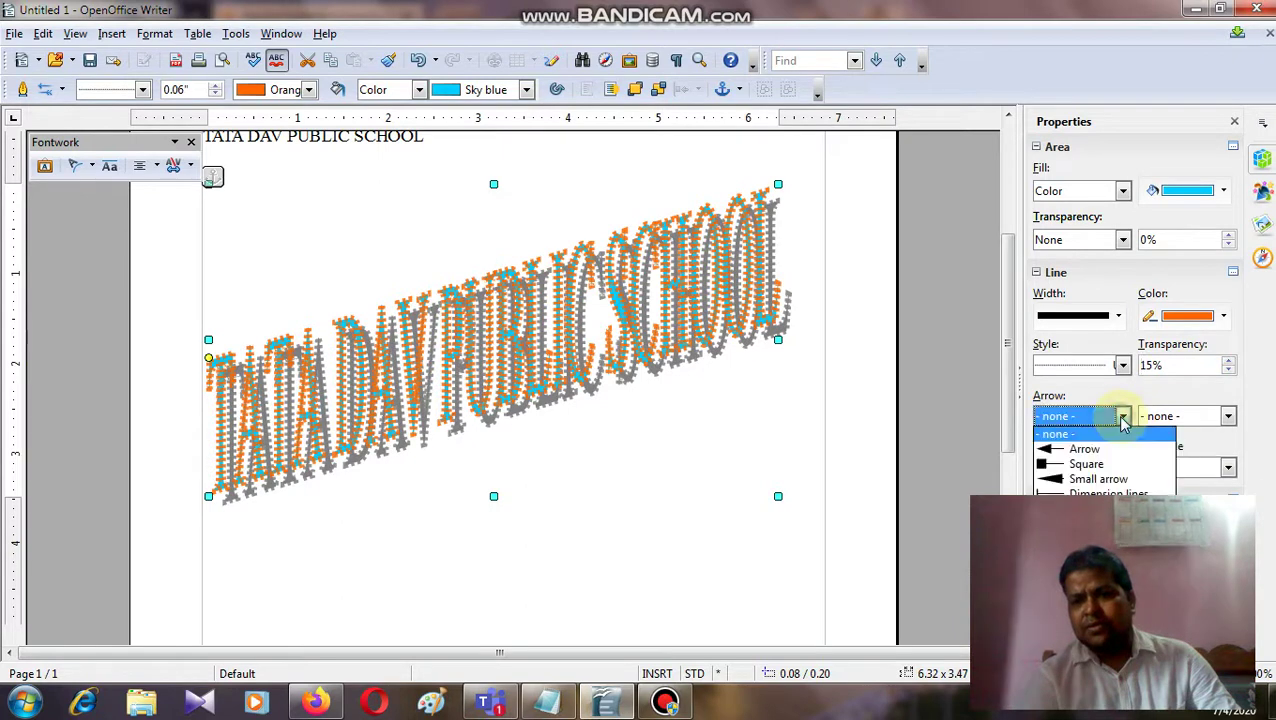
click(1100, 451)
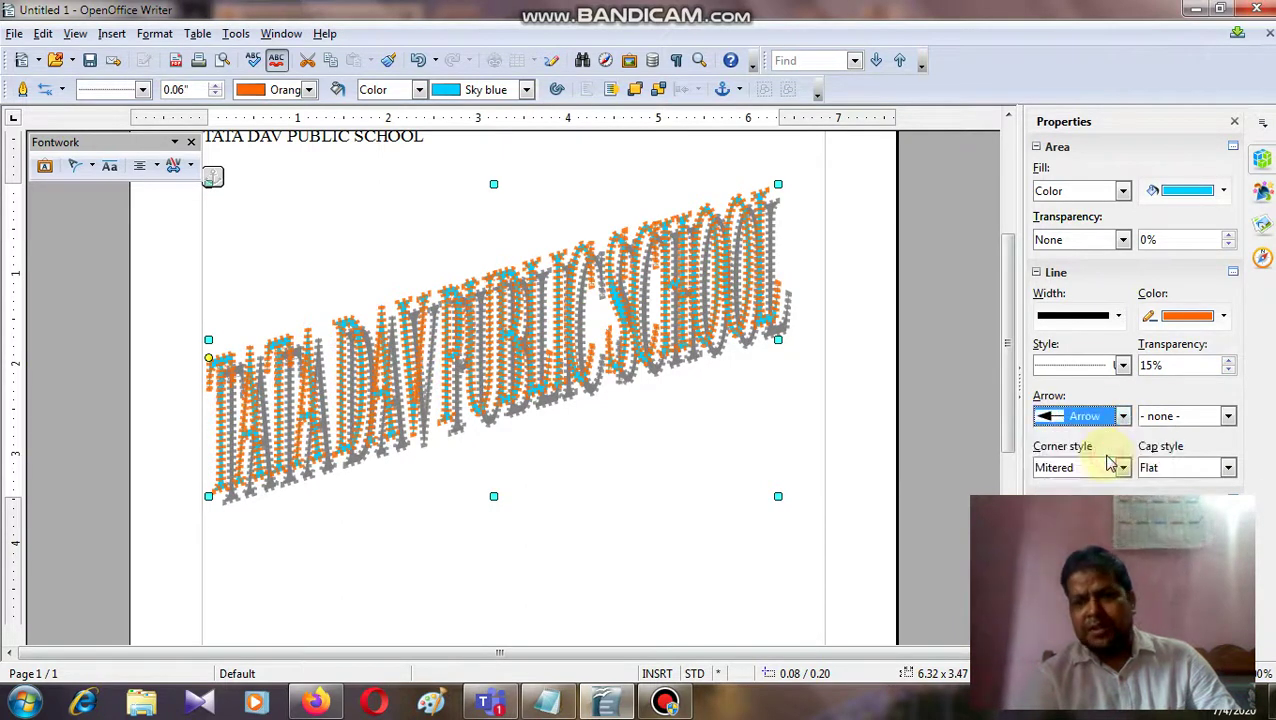
click(1229, 419)
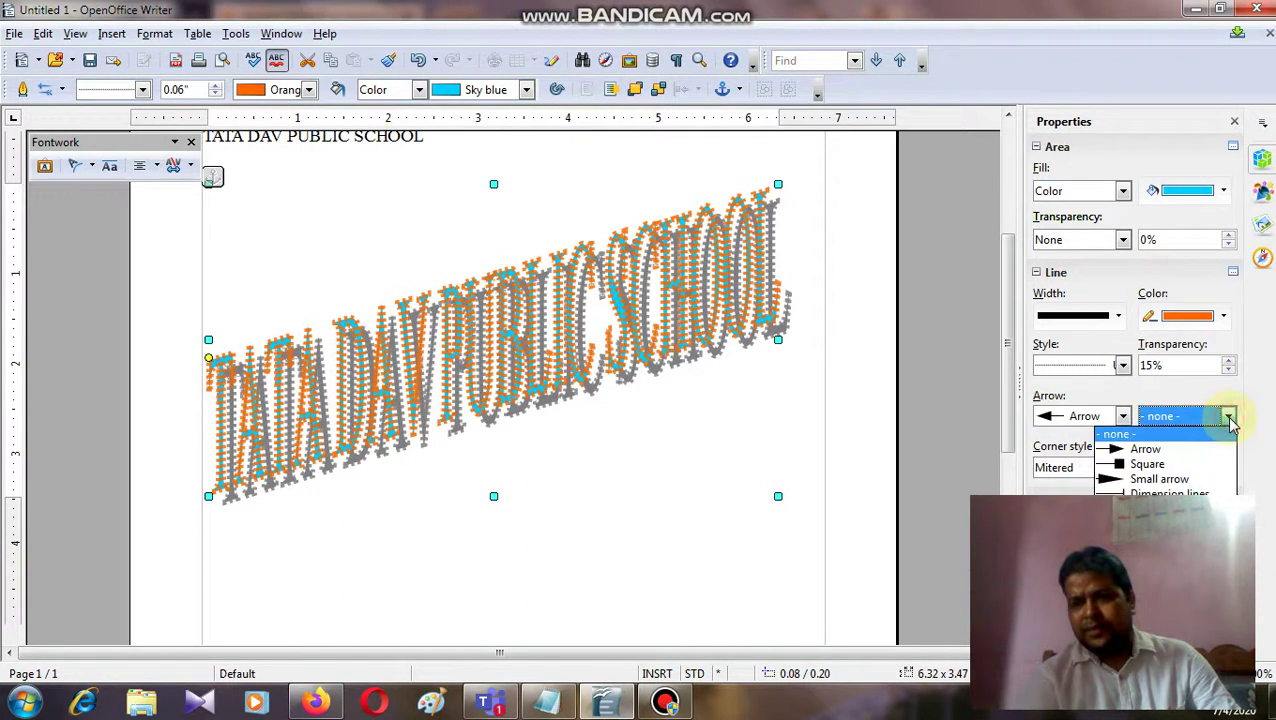
key(Escape)
key(Down)
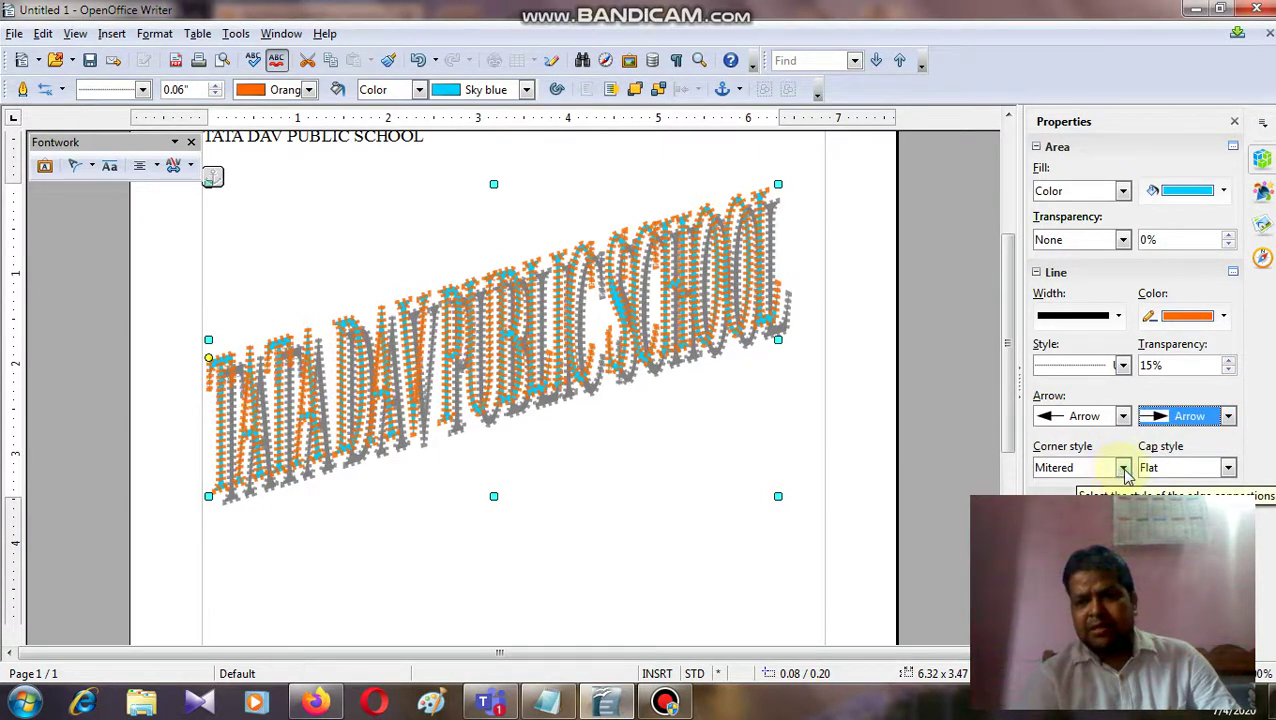
Set the Fontwork outline's corner style to Rounded with a Flat cap style, and deselect the Fontwork.
click(1124, 469)
click(1116, 486)
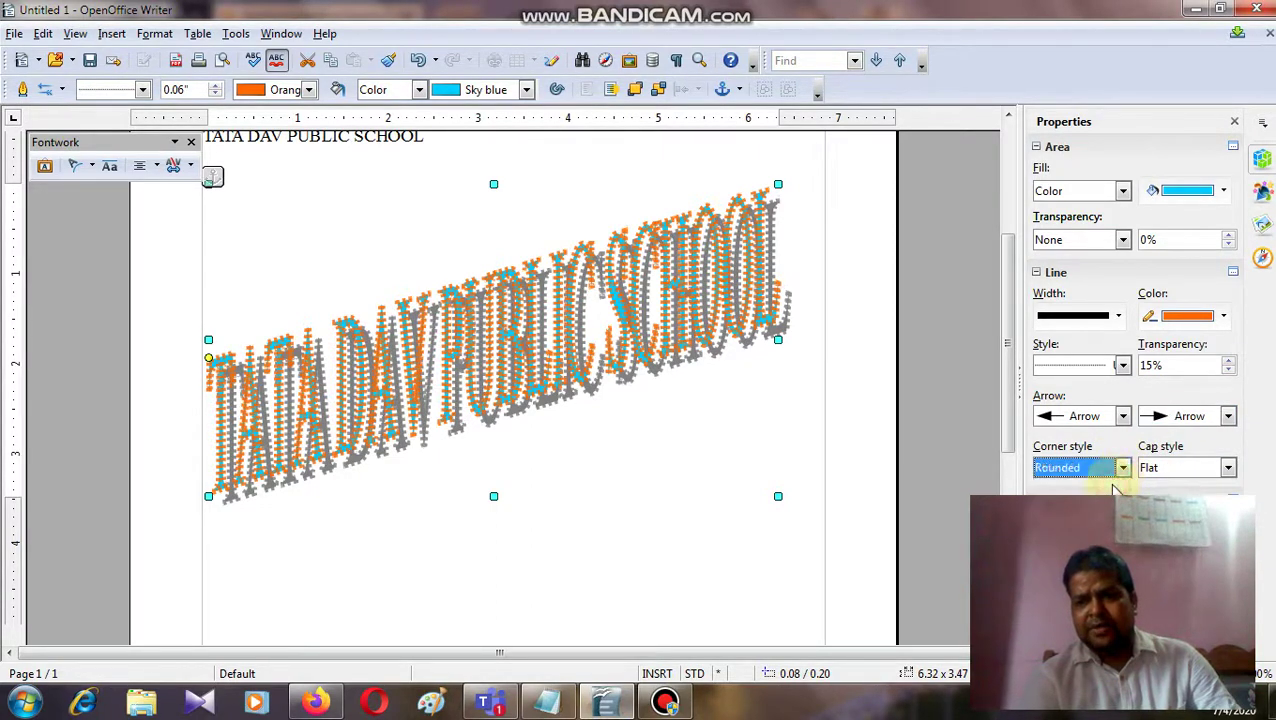
click(1228, 469)
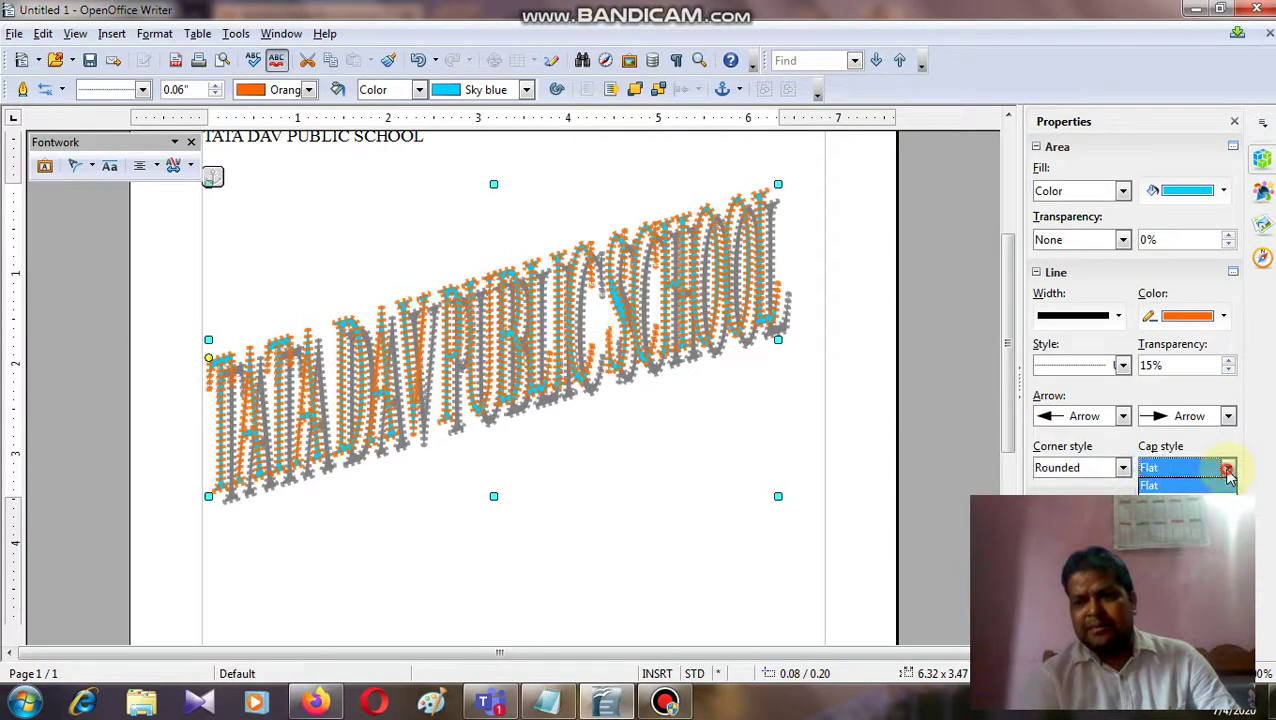
click(1190, 487)
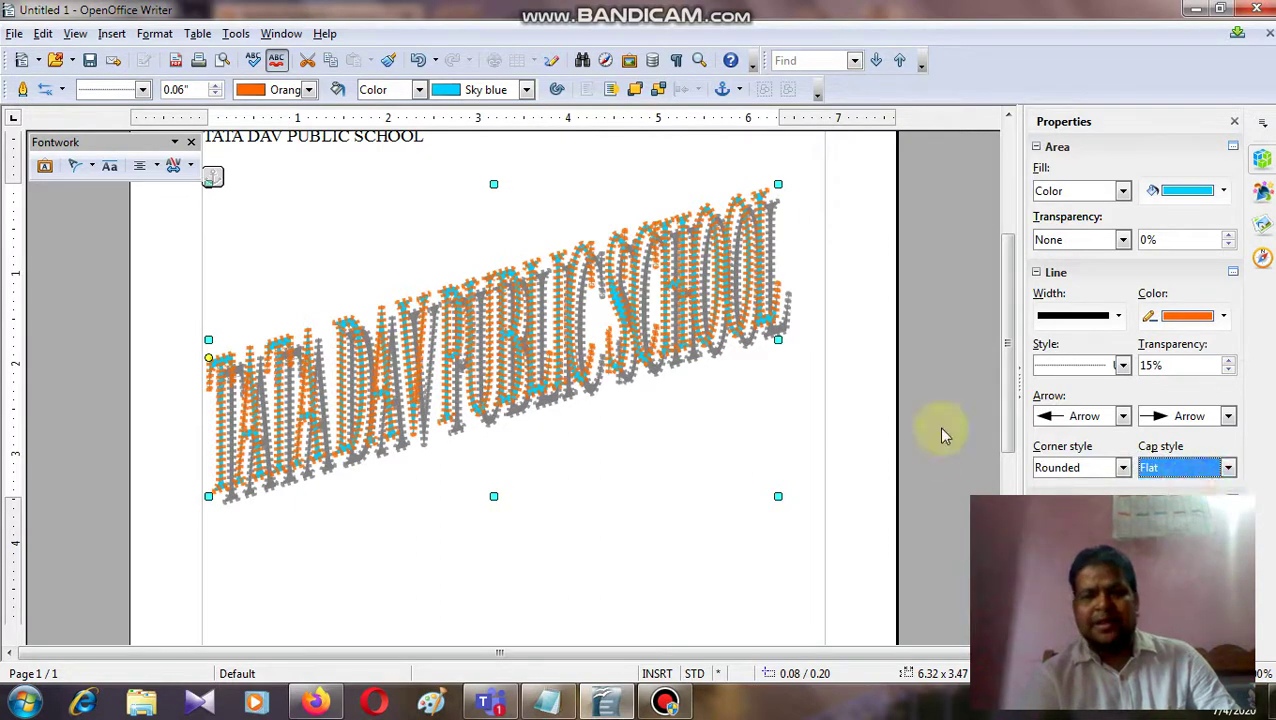
click(815, 520)
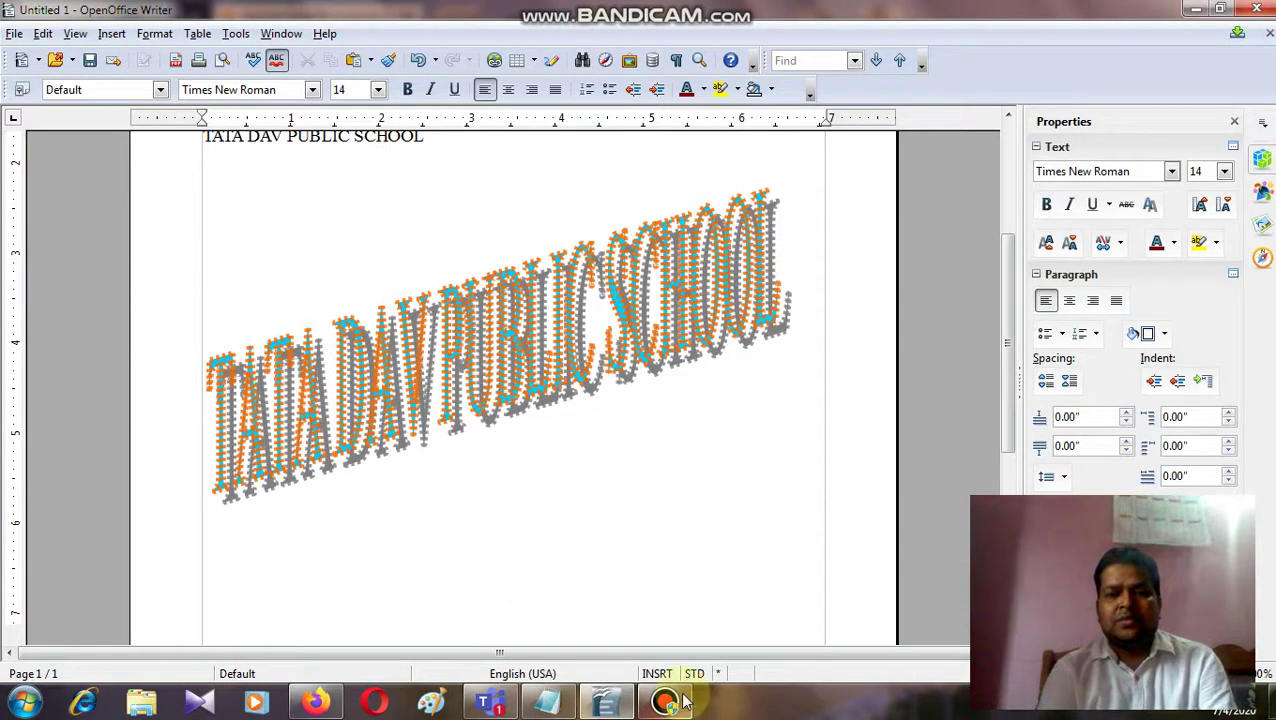
mouse_move(673, 704)
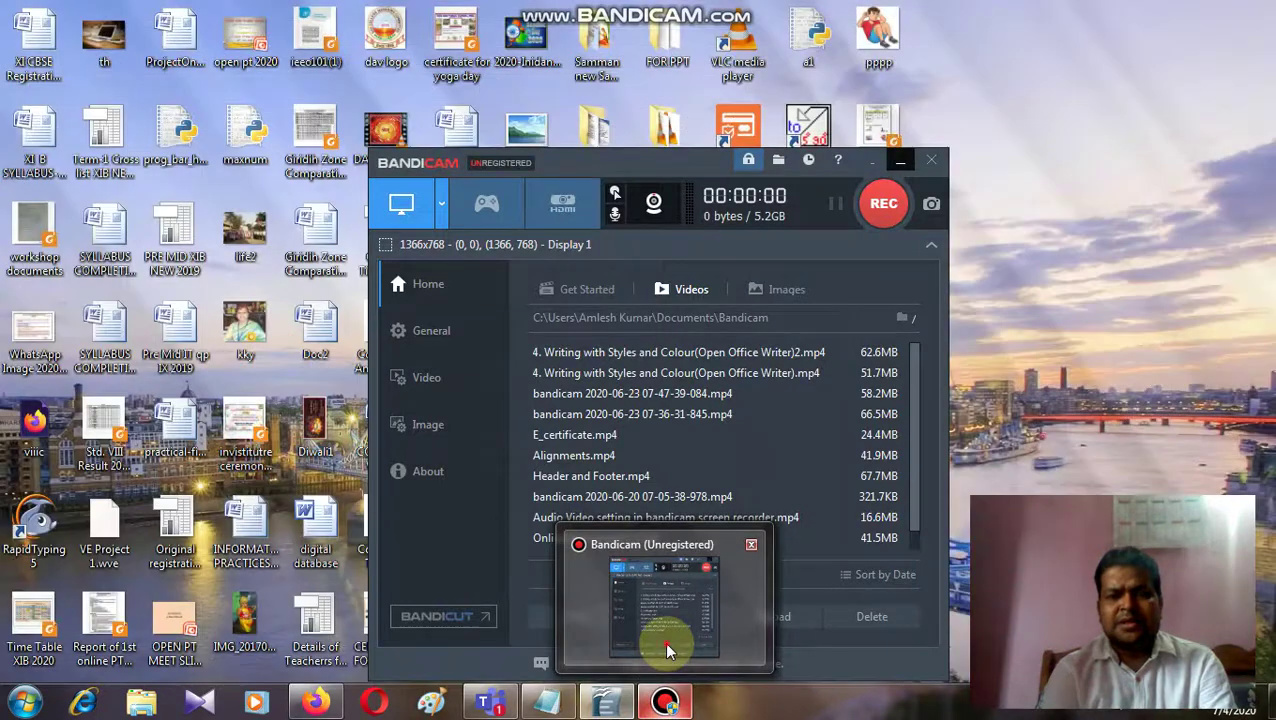
click(664, 641)
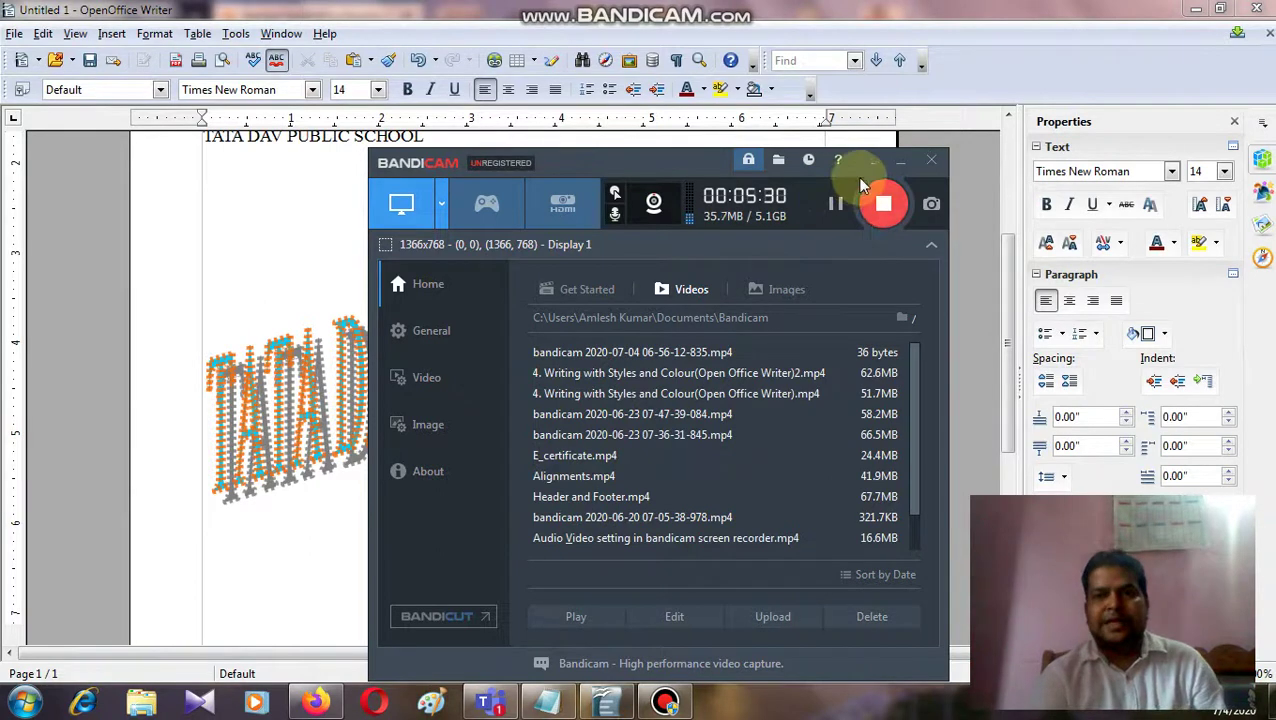
click(898, 161)
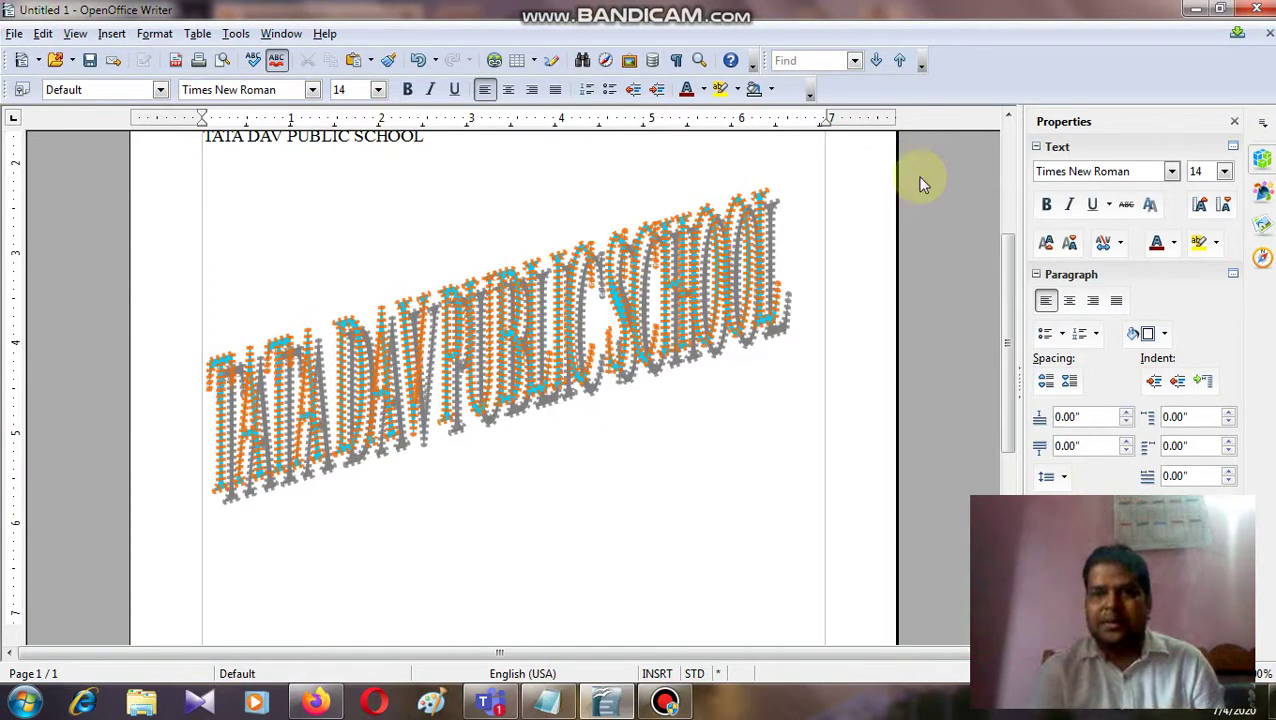
Delete the slanted Fontwork below the plain TATA DAV PUBLIC SCHOOL line.
scroll(711, 135, up, 3)
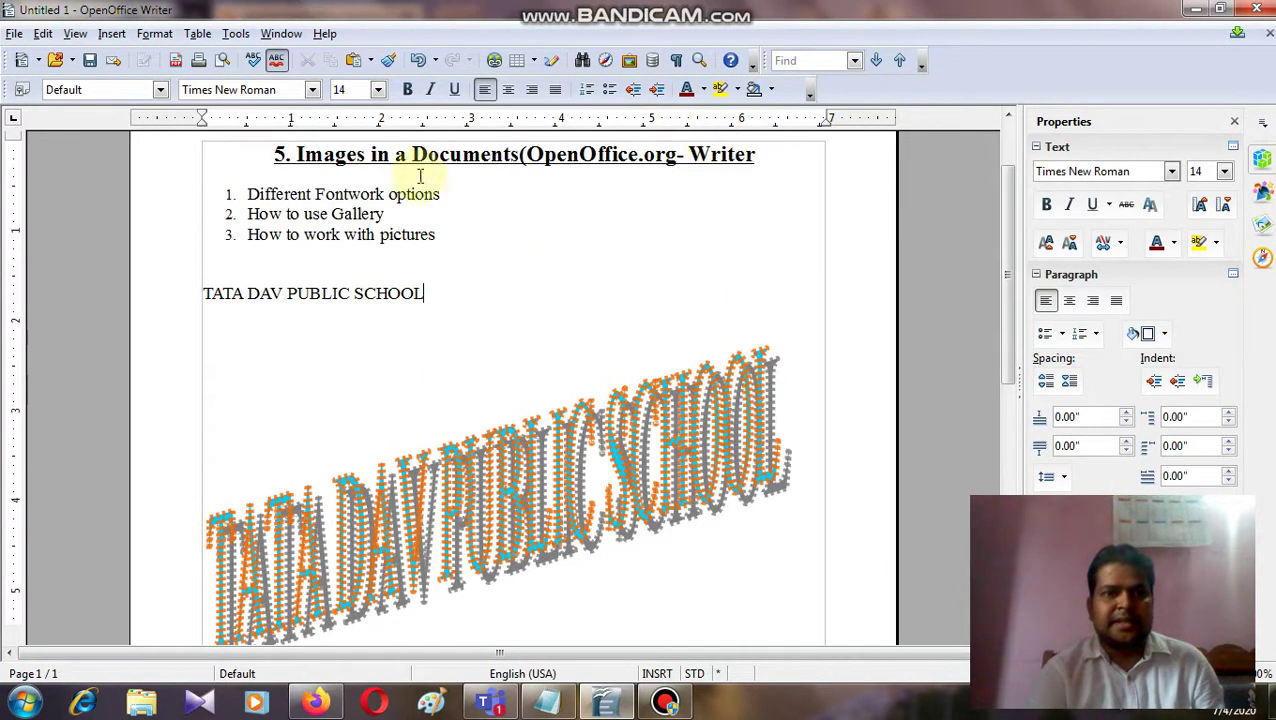
click(429, 297)
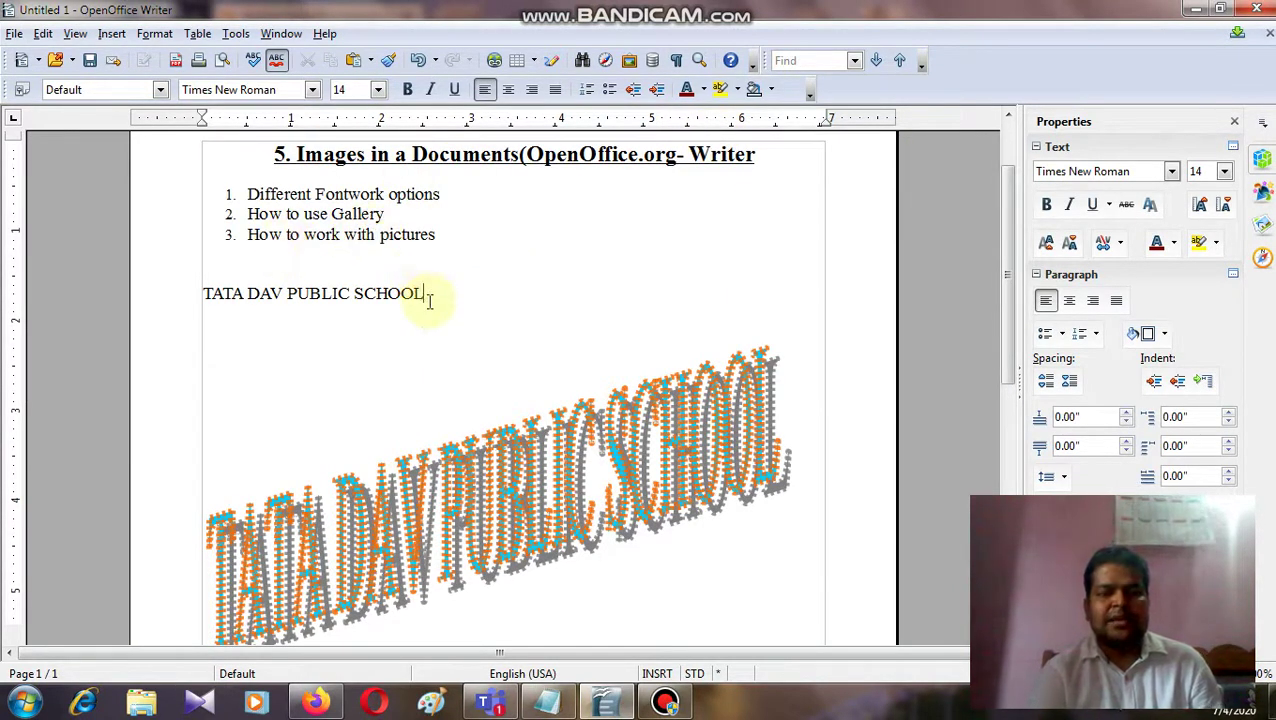
click(586, 521)
key(Delete)
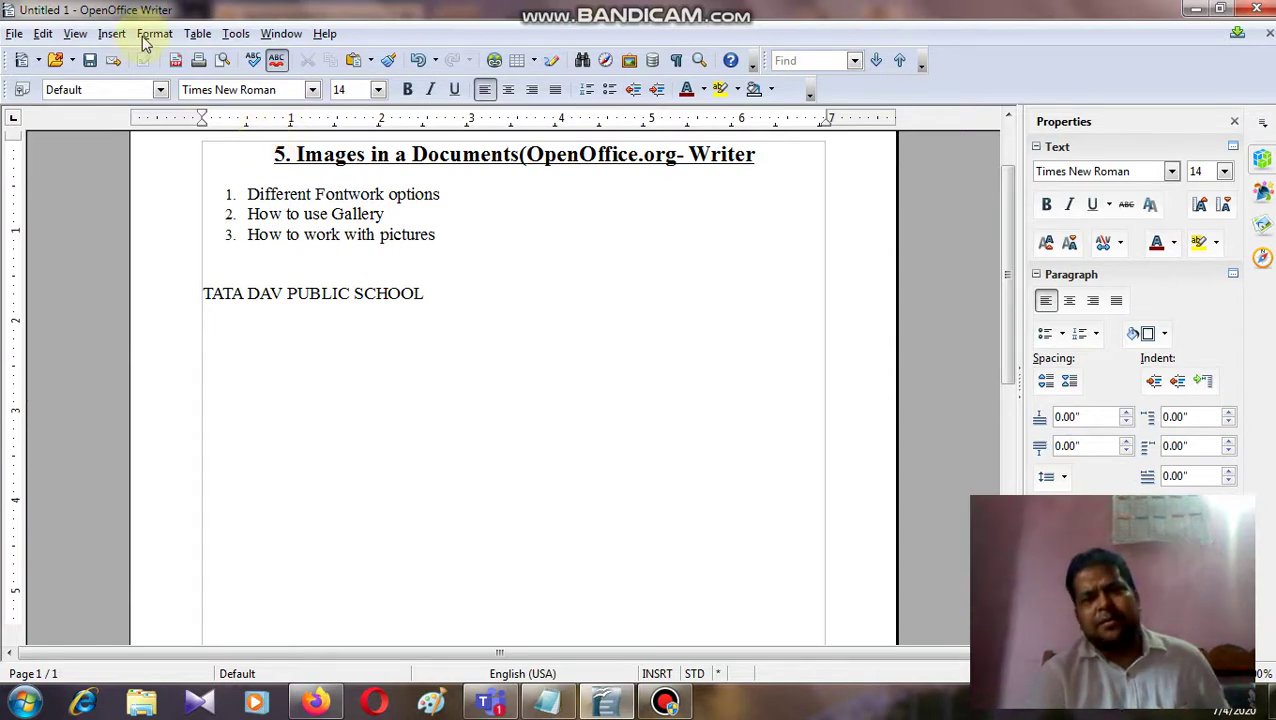
Insert the picture DSC_0236 from the Downloads folder below the plain TATA DAV PUBLIC SCHOOL line.
click(112, 34)
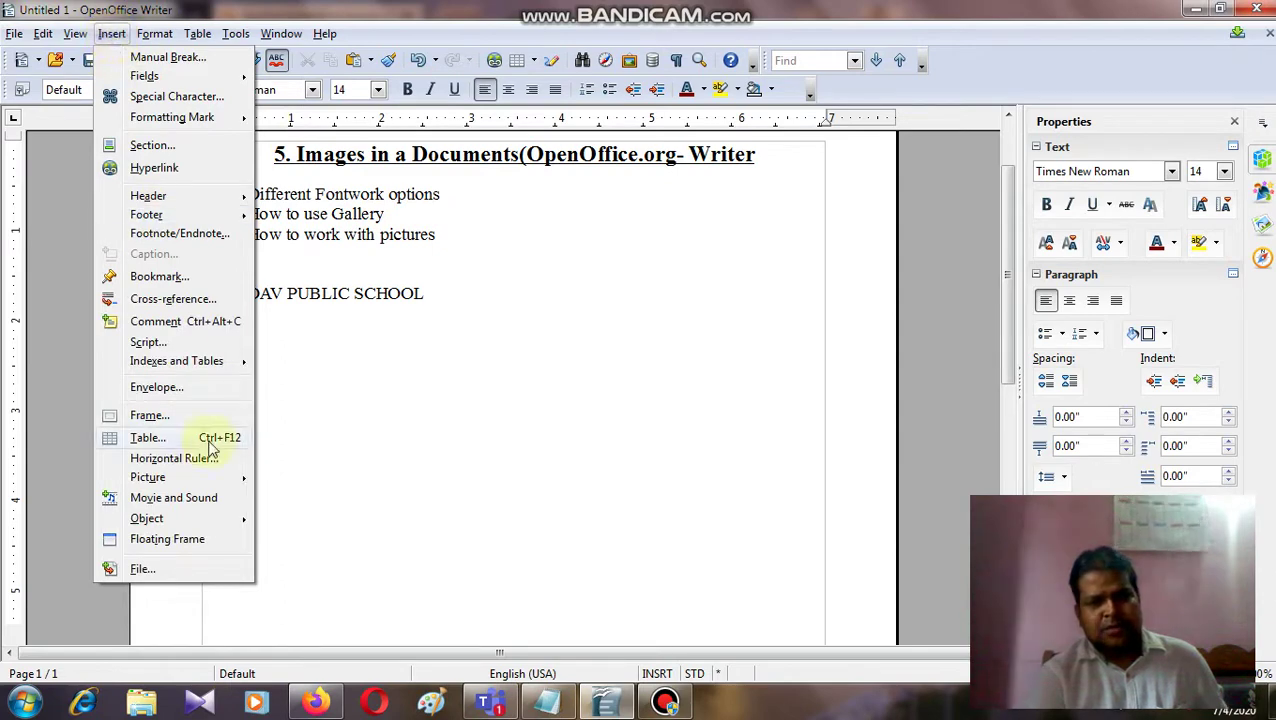
mouse_move(196, 479)
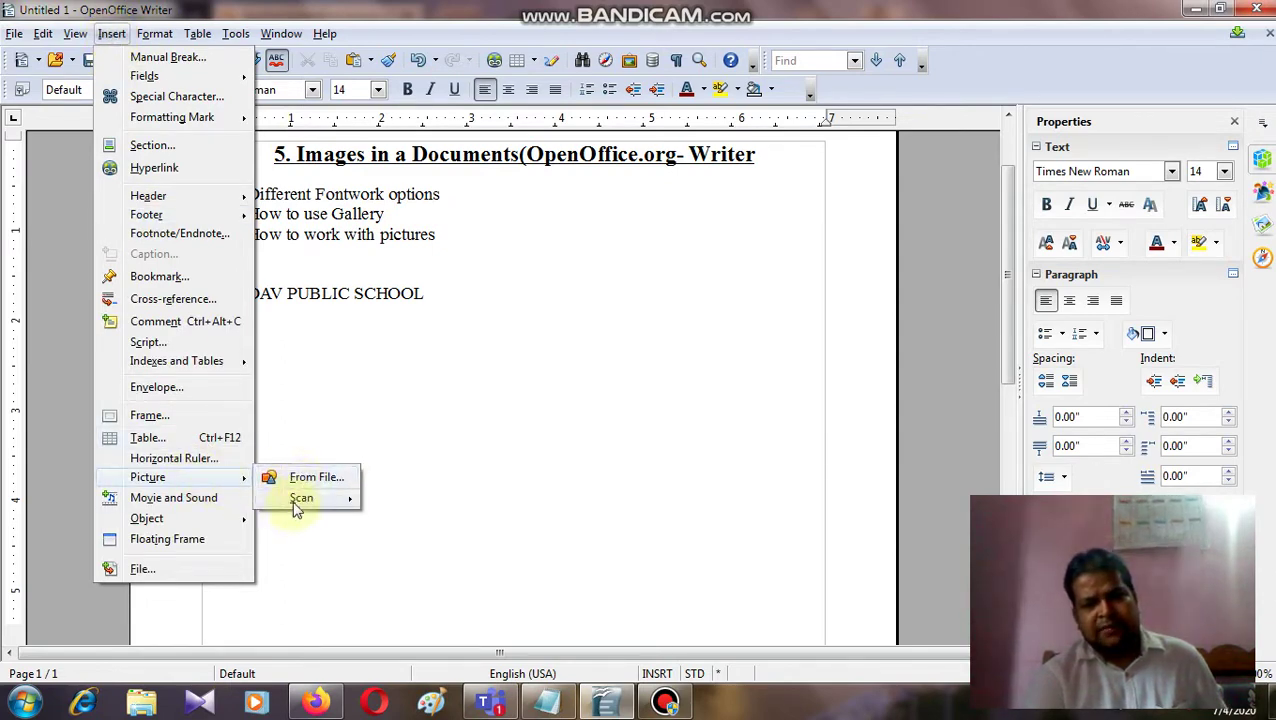
mouse_move(297, 507)
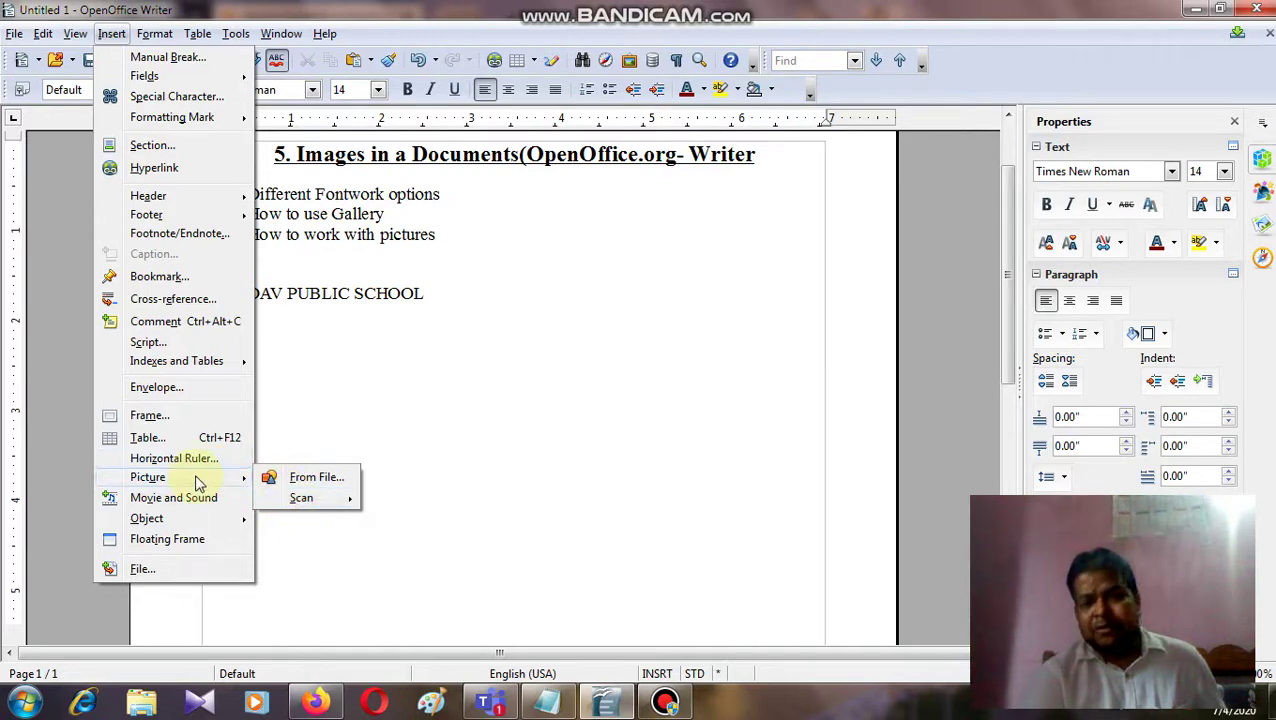
click(302, 478)
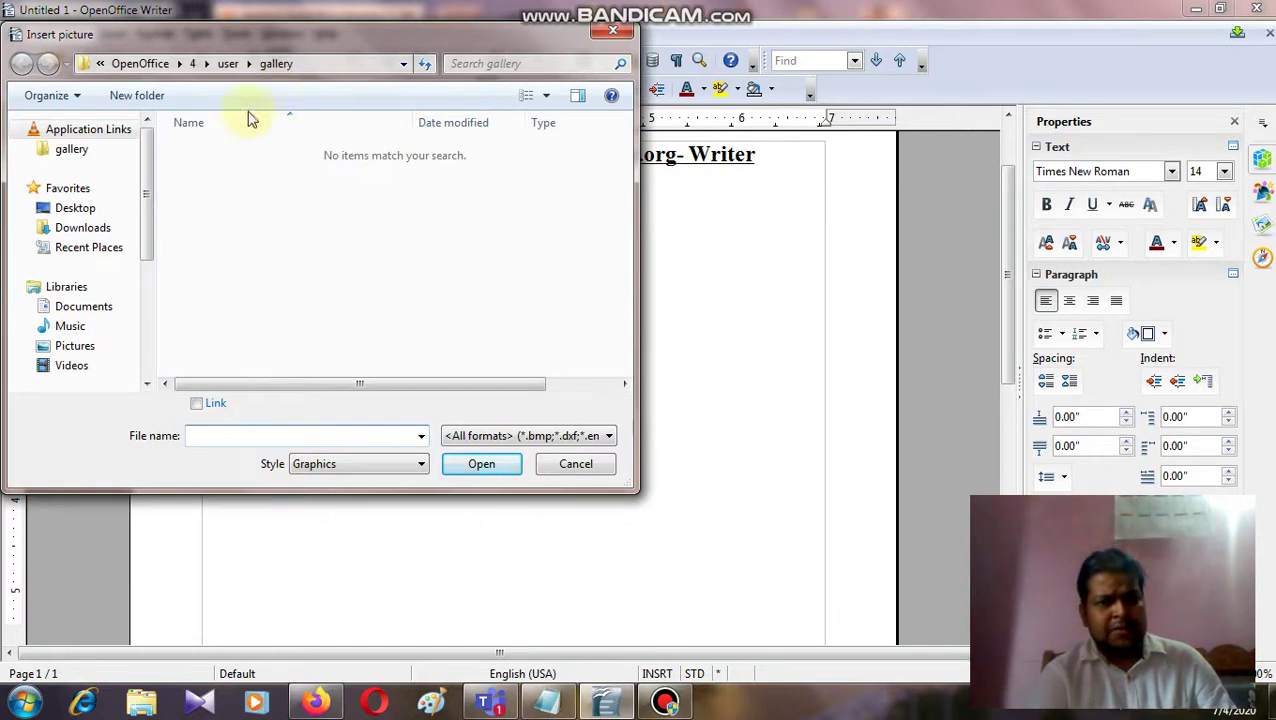
click(88, 229)
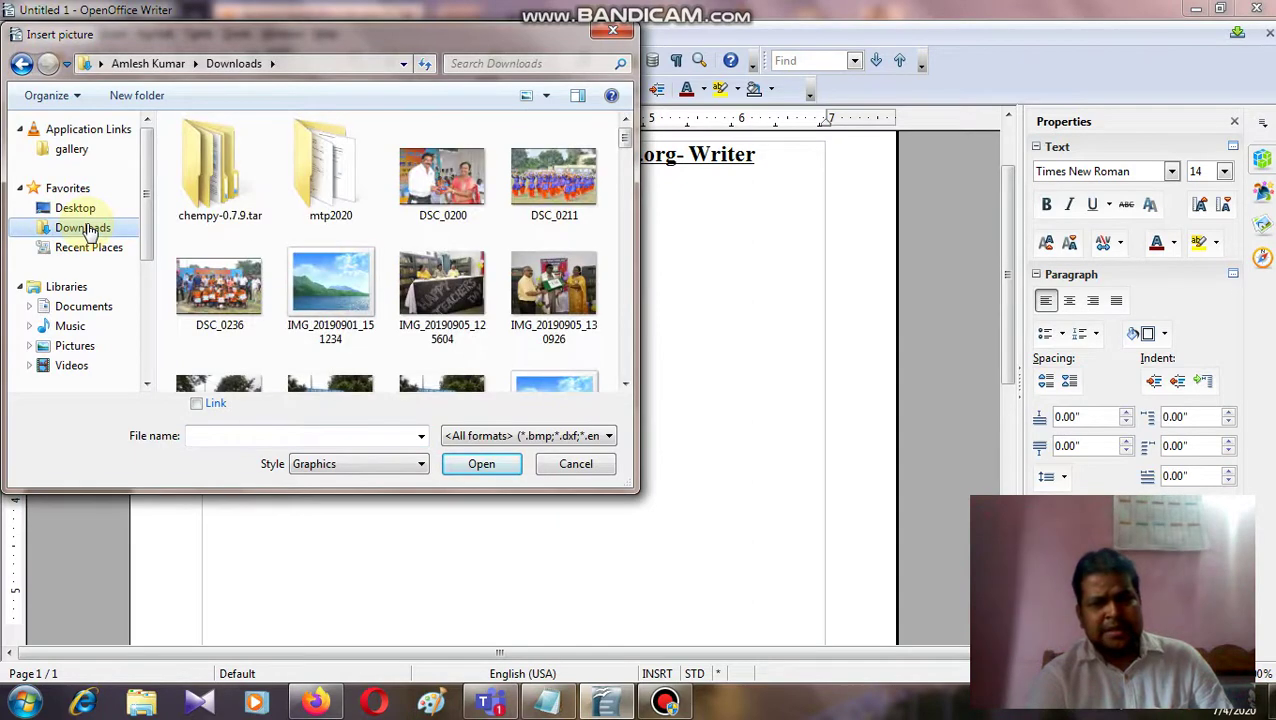
click(232, 298)
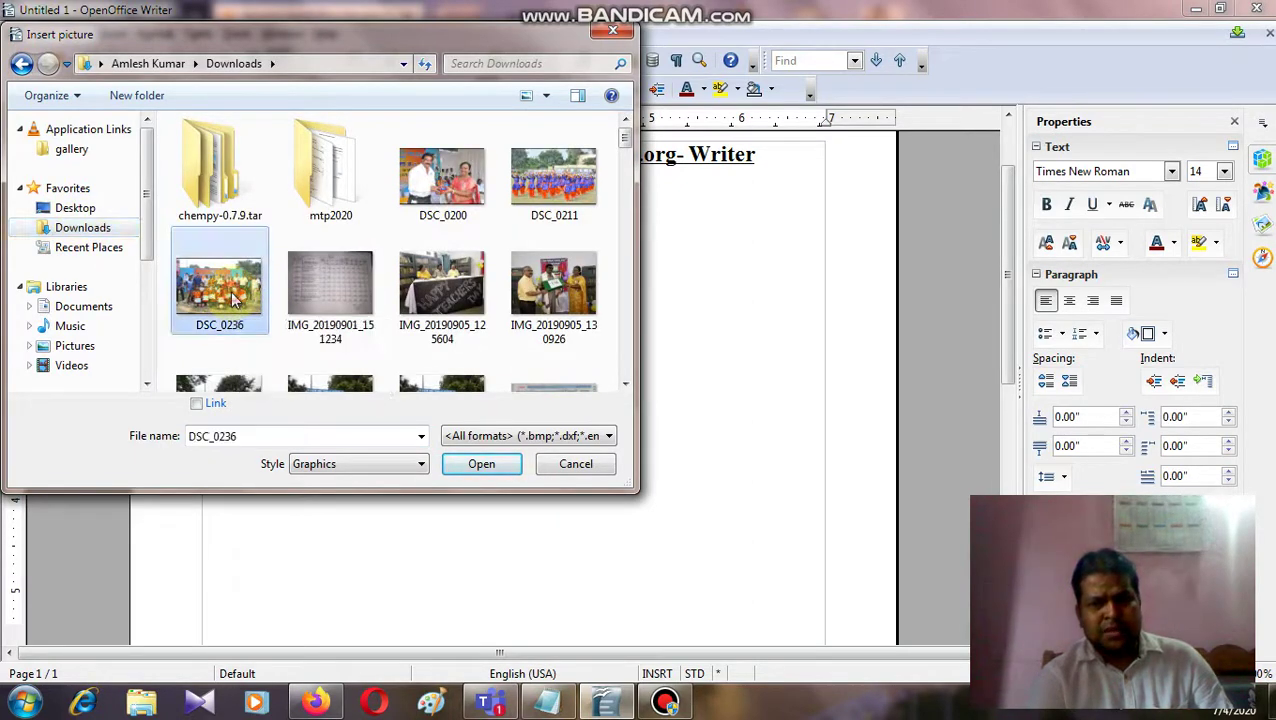
click(482, 466)
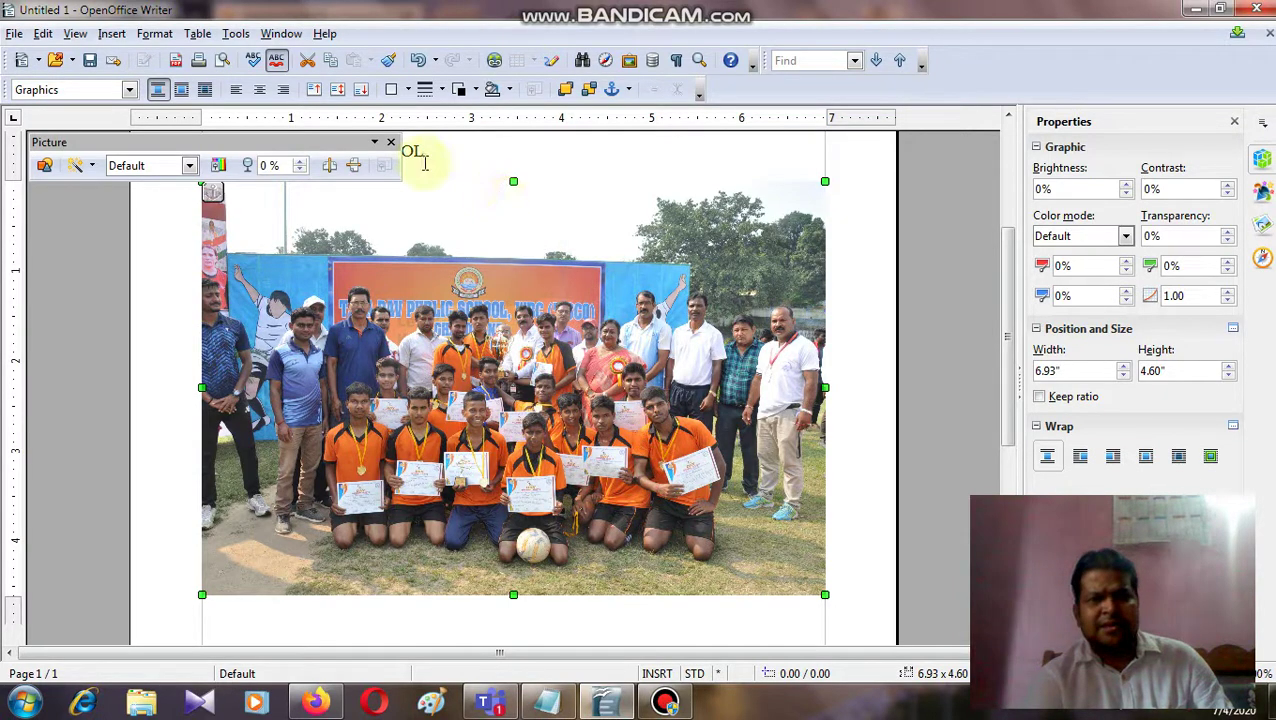
click(111, 33)
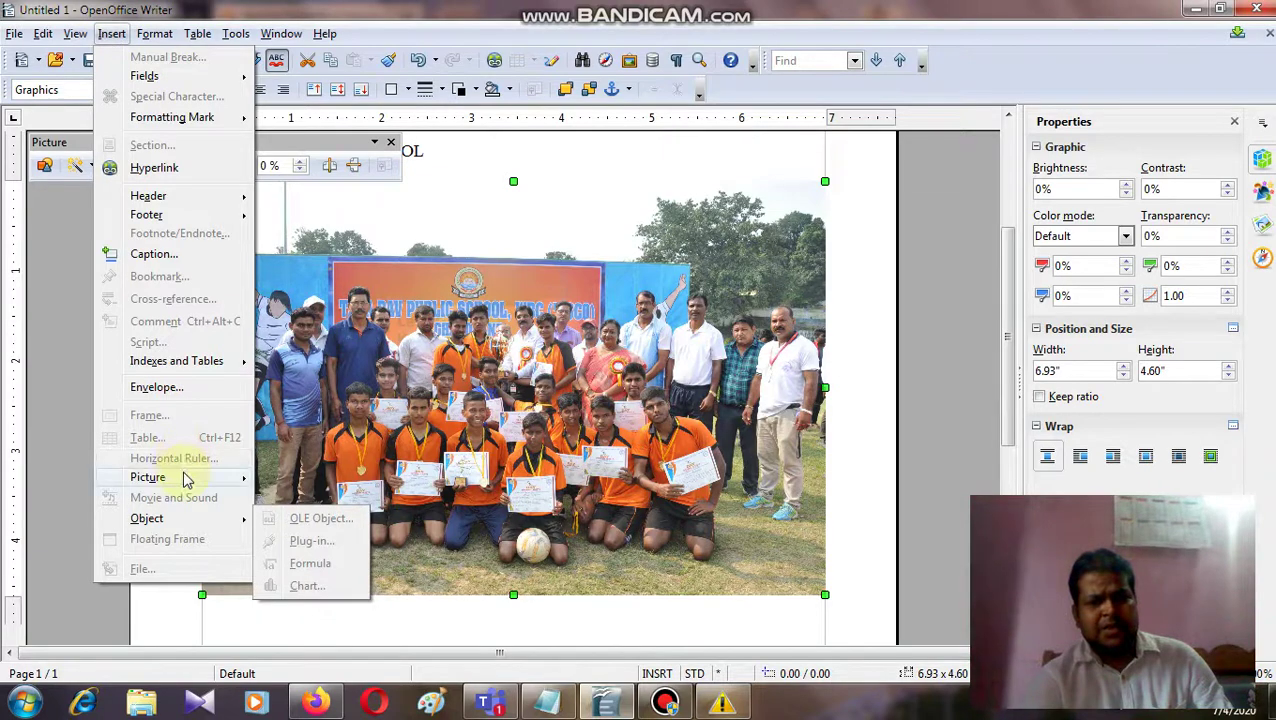
mouse_move(185, 480)
click(785, 432)
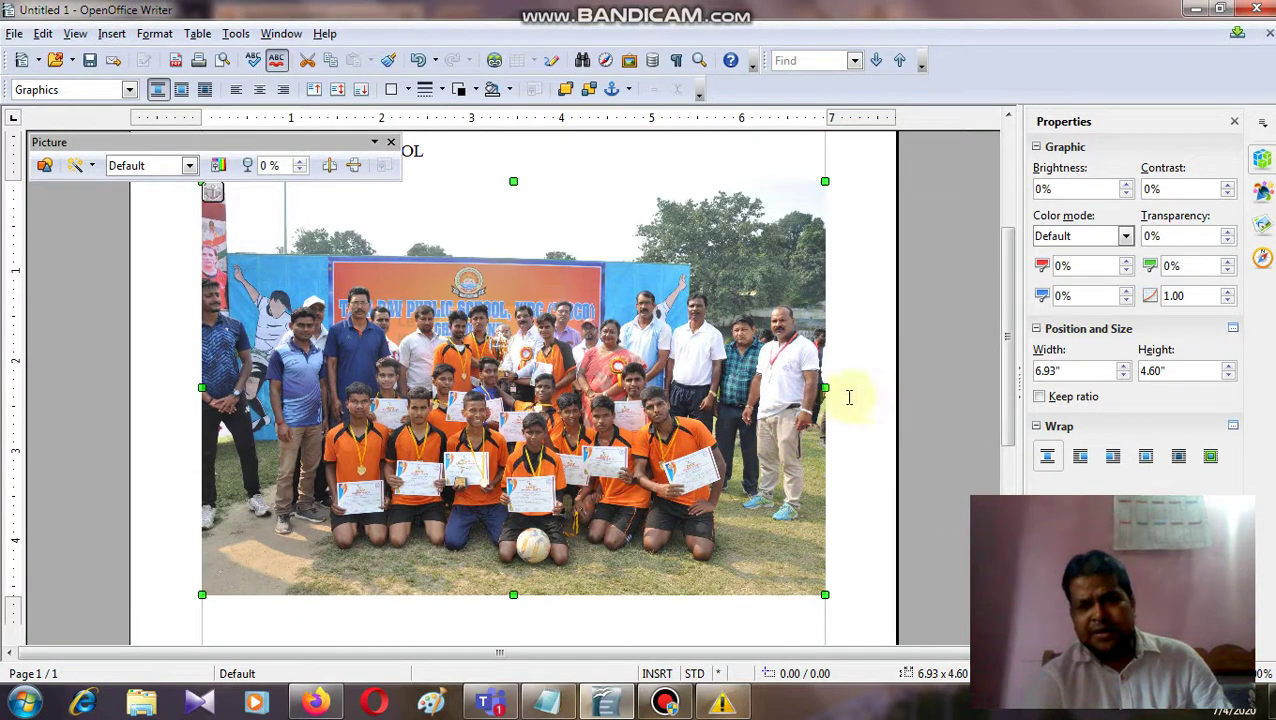
Resize the picture to about 2.19" wide by 1.14" high, place it nearer the heading towards the right margin, and set its wrap to None.
drag(828, 388, 616, 389)
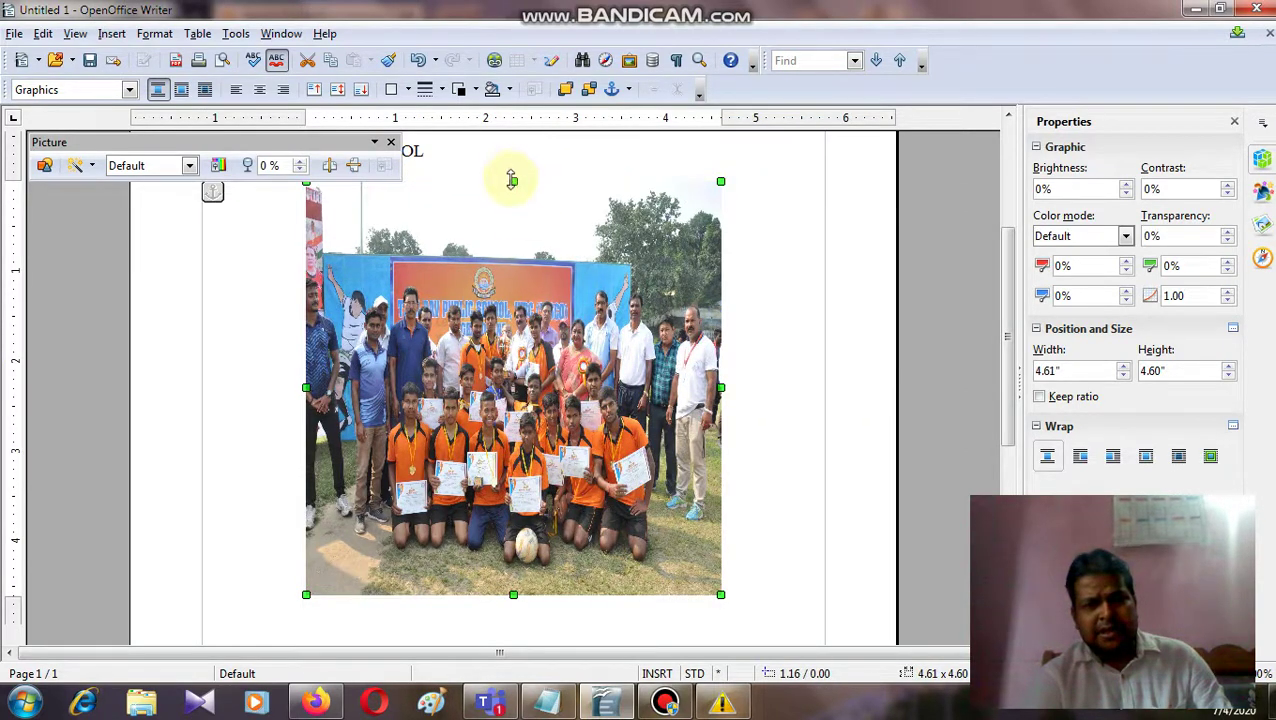
drag(511, 180, 574, 470)
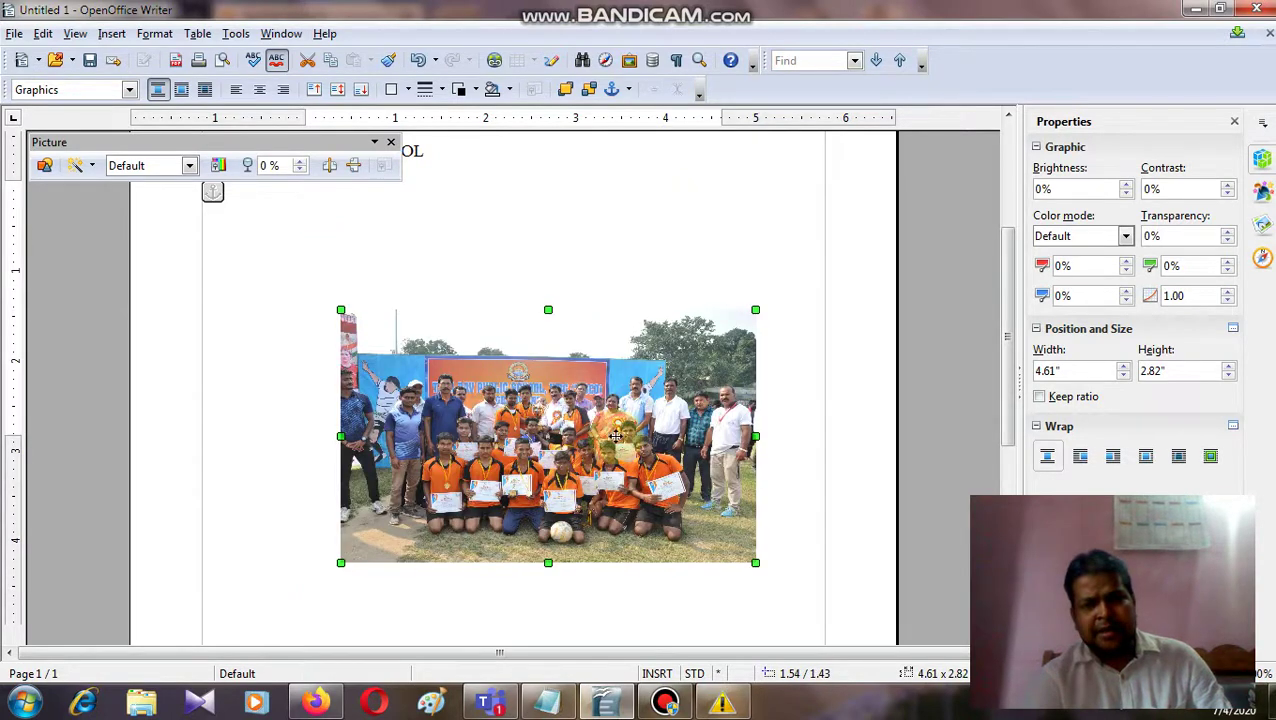
drag(339, 437, 558, 437)
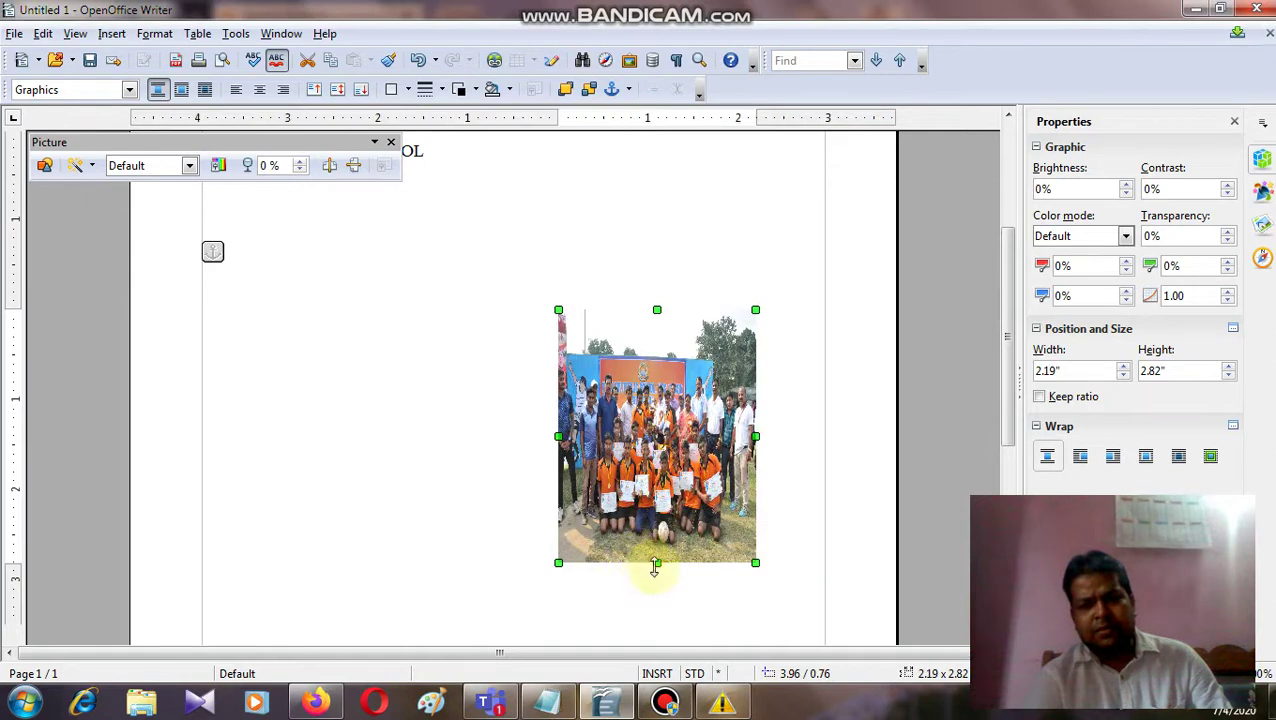
drag(657, 562, 657, 411)
drag(670, 360, 670, 246)
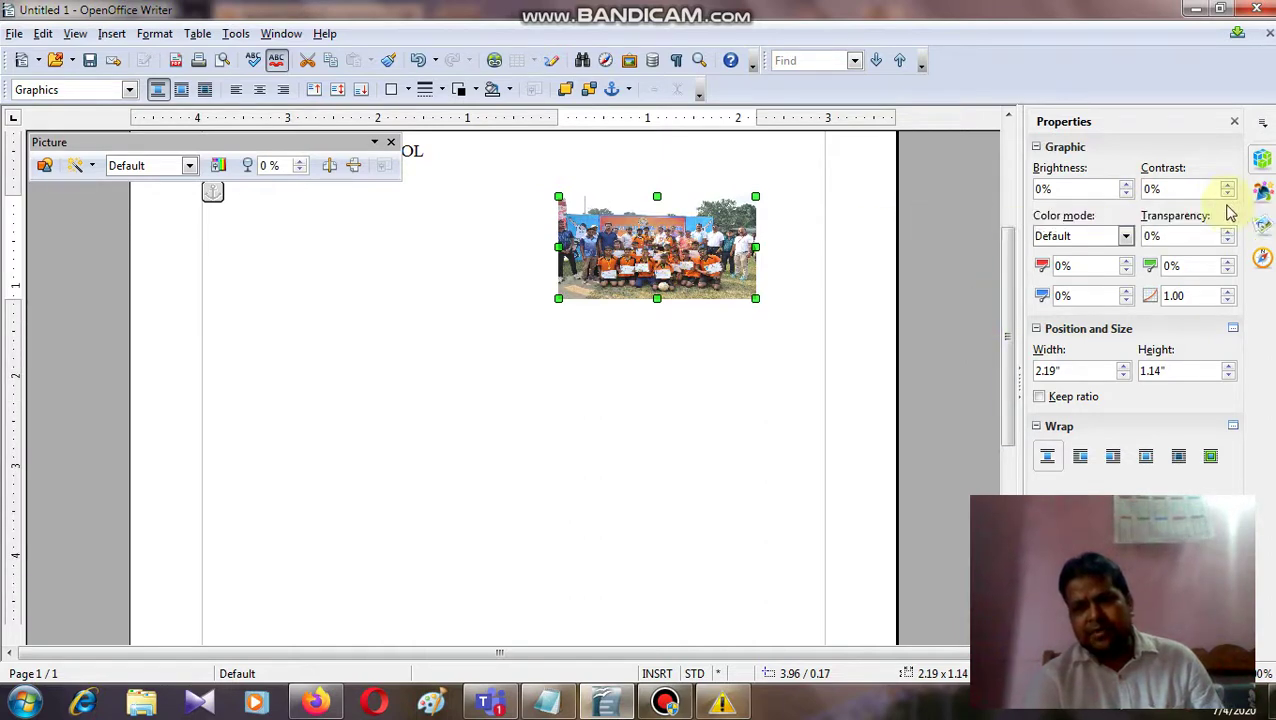
click(1210, 291)
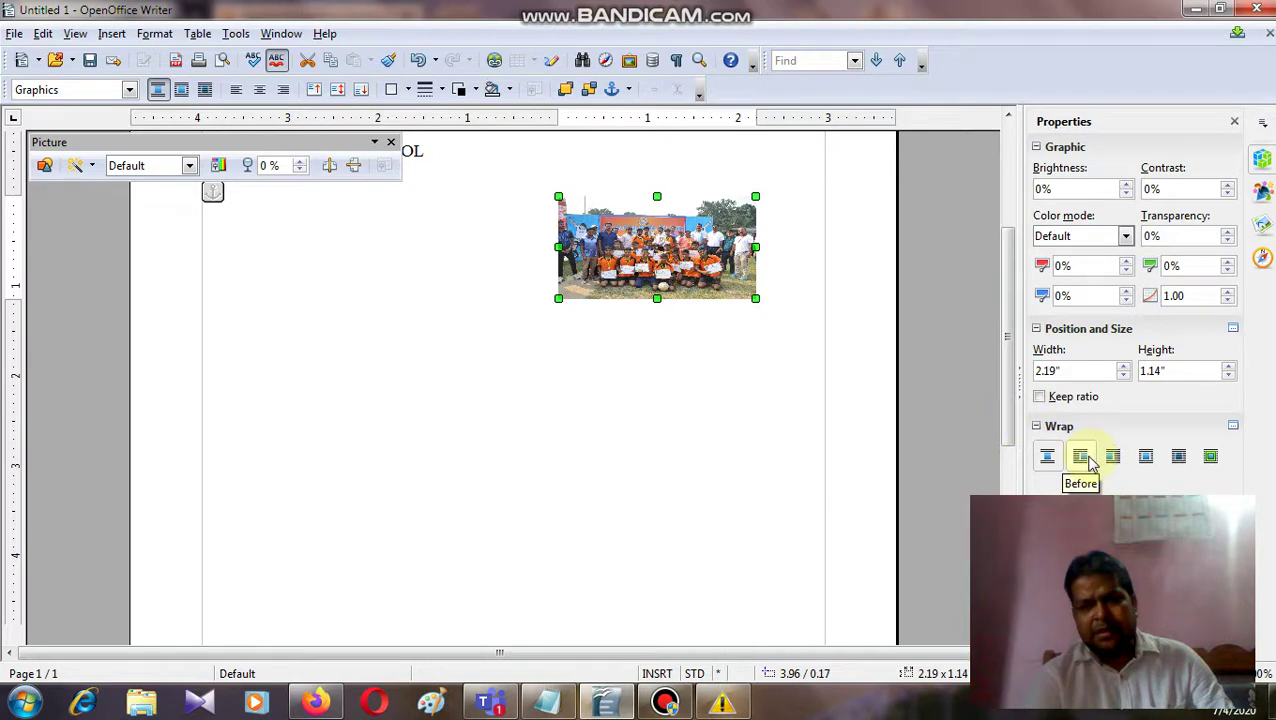
click(1050, 459)
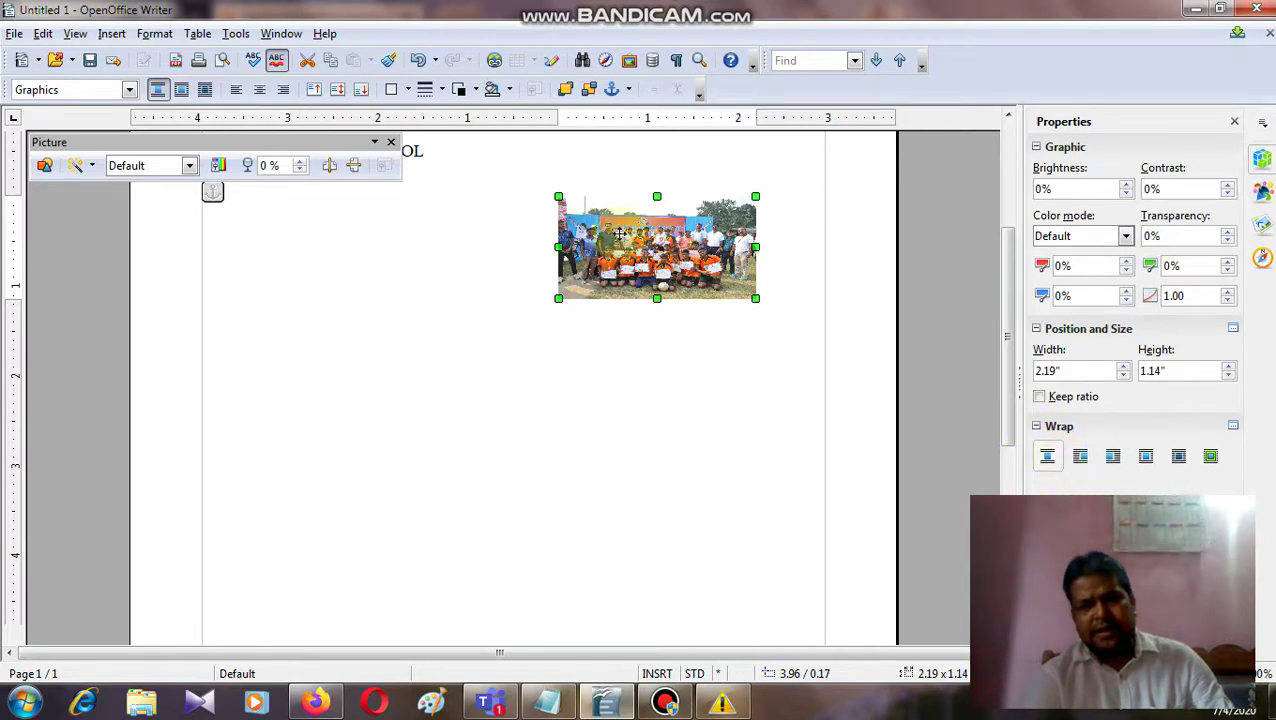
Add a filler paragraph directly below the TATA DAV PUBLIC SCHOOL line, beginning "fkwdjfkwdjfkwfjdwkfdwfsdkfjdskf djsfds dsjsdfk" and ending "hdsj hsdjh".
click(478, 159)
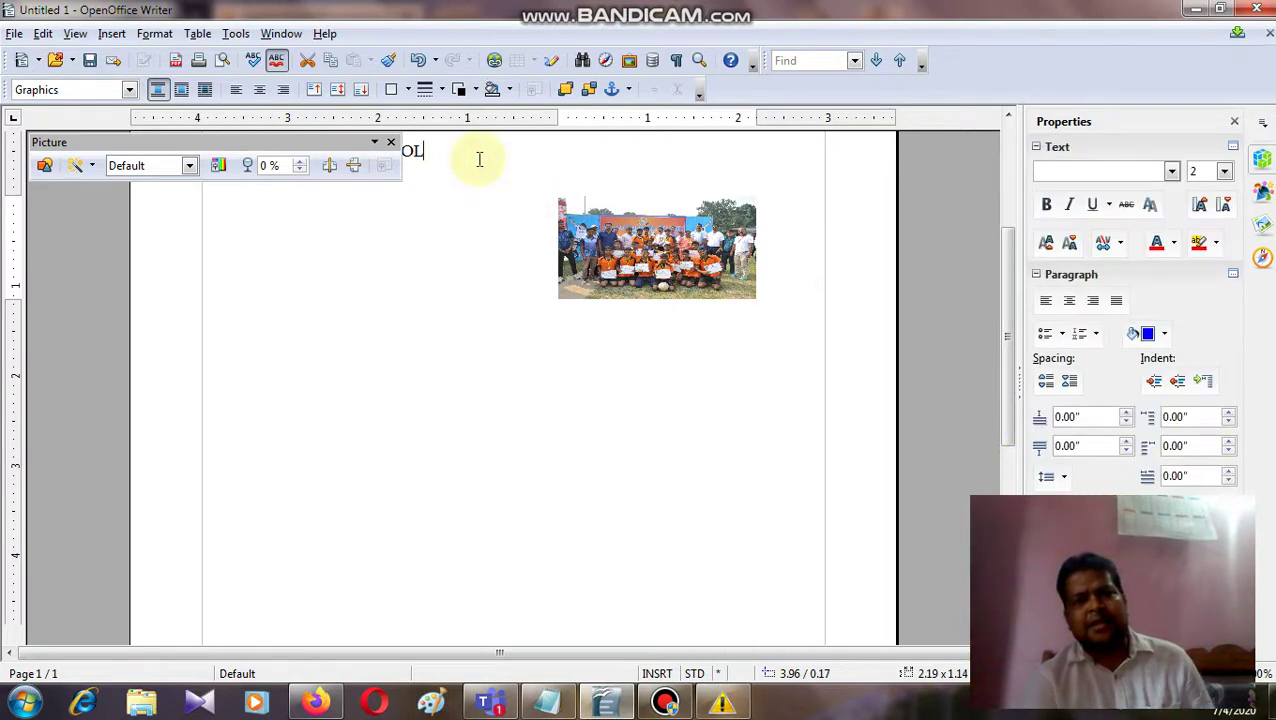
key(Return)
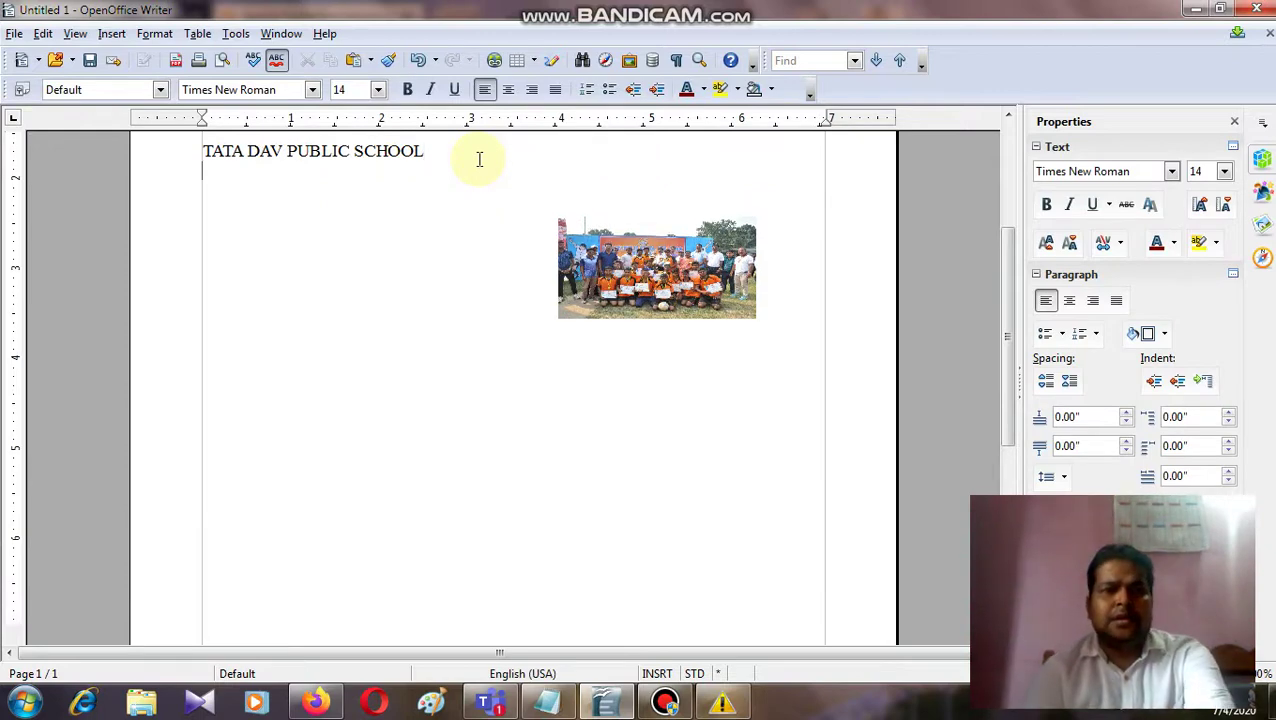
text(fkwdjfkwdjfkwfjdwkfdwfsdkfjdskf djsfds dsjsdfk sdjkdsfjsdds)
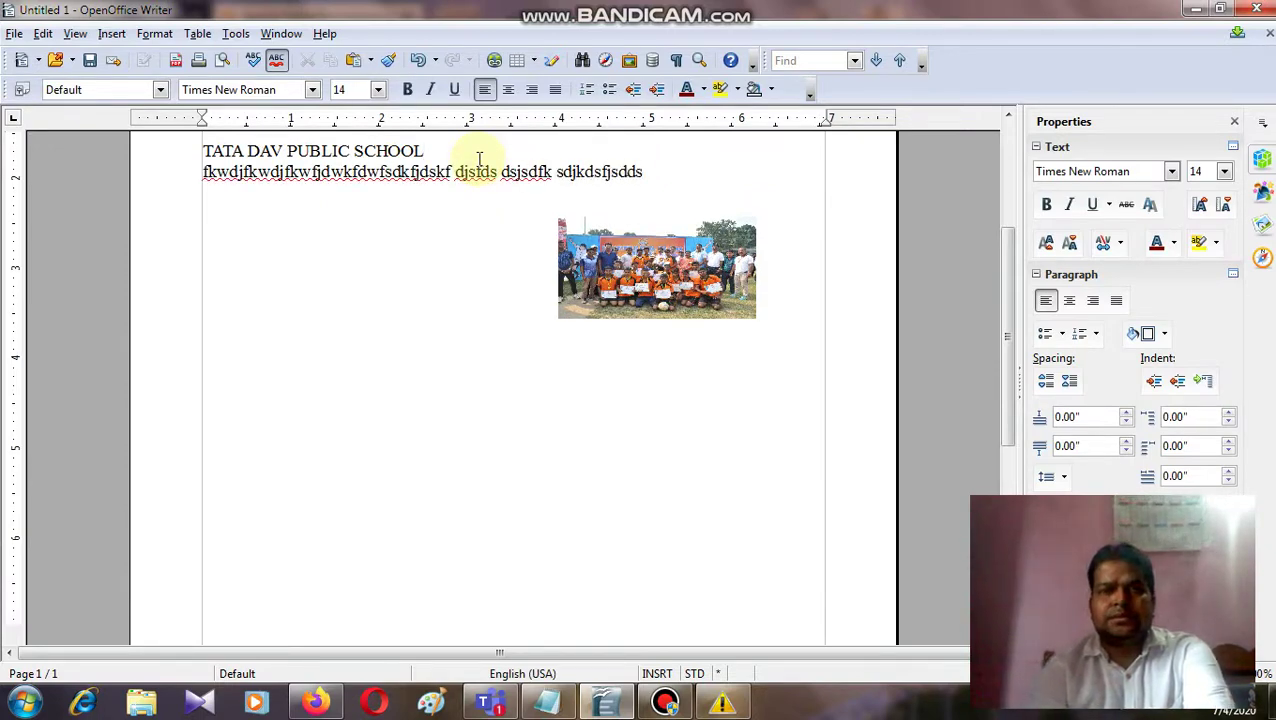
text(djjsdhjsdhjsd hjsd hdjf hdsj hsdjh)
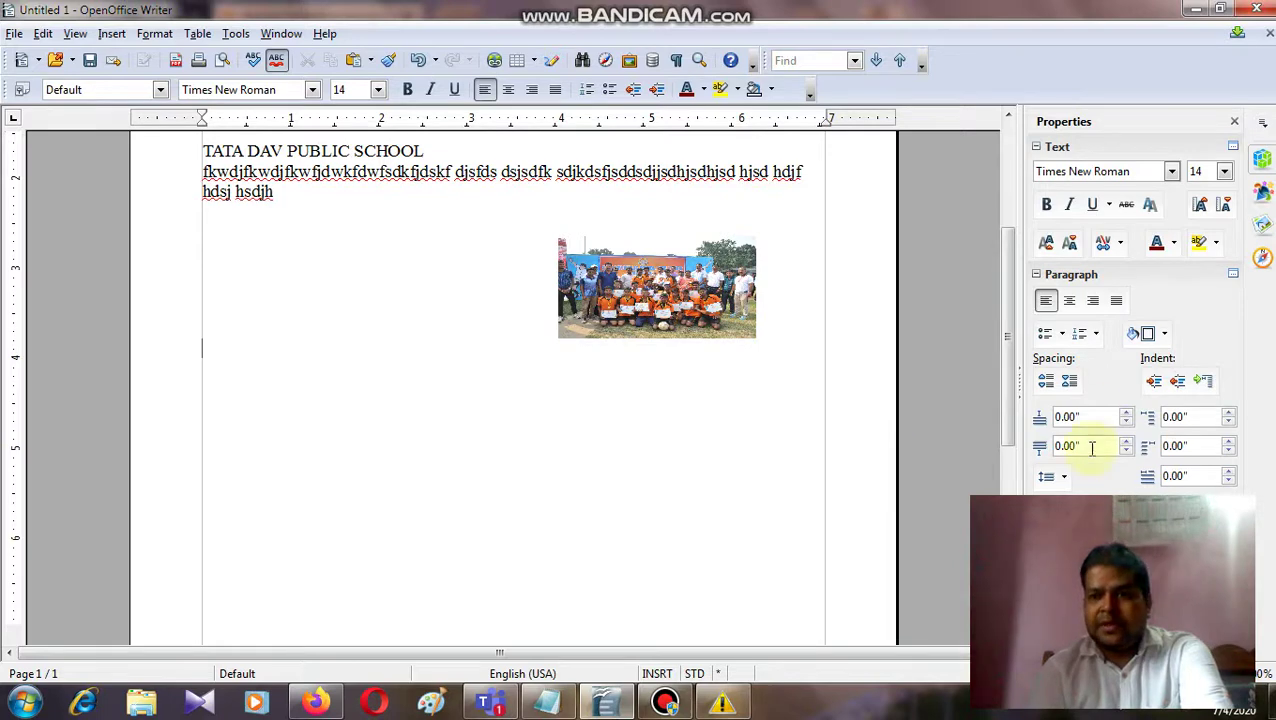
Enter the filler text "nmbsdnmsadb nsadmbnsmdbsadnmbnbnd bsadnsadmbdsmnd bsamnadbdnabdndb" in the line below the picture.
click(712, 277)
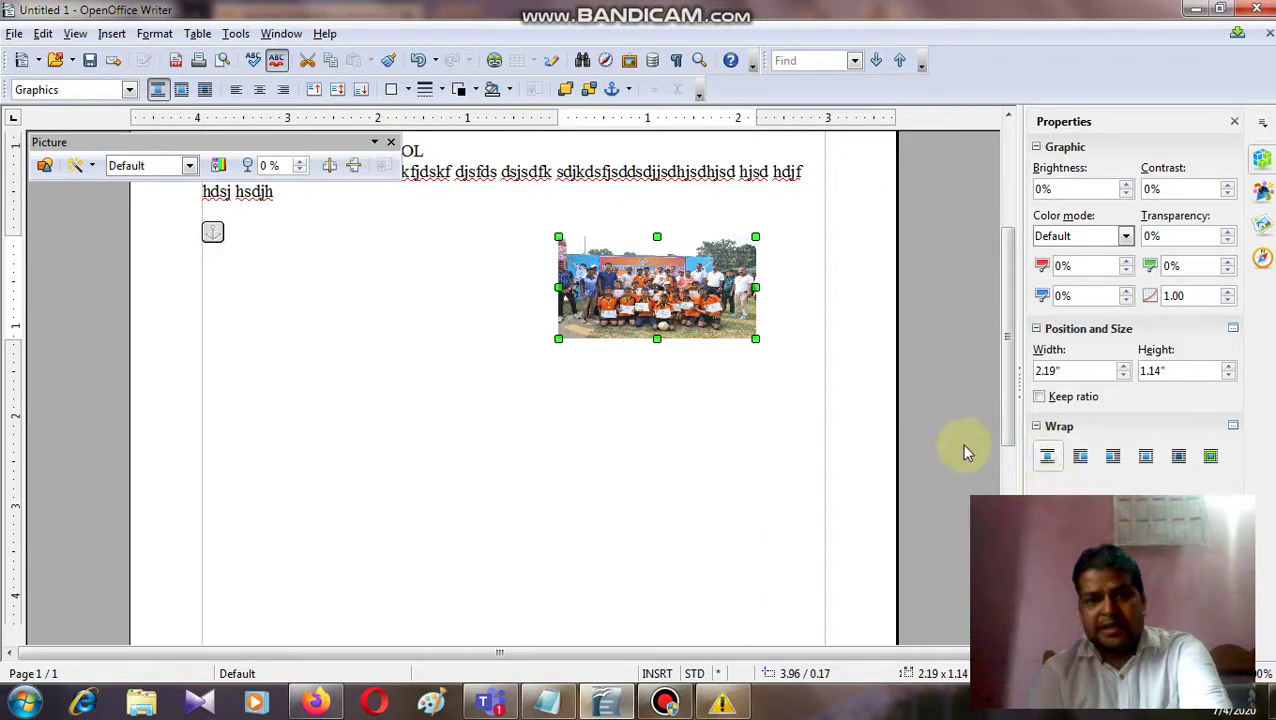
click(298, 252)
text(nmbsdnmsadb nsadmbnsmdbsadnmb)
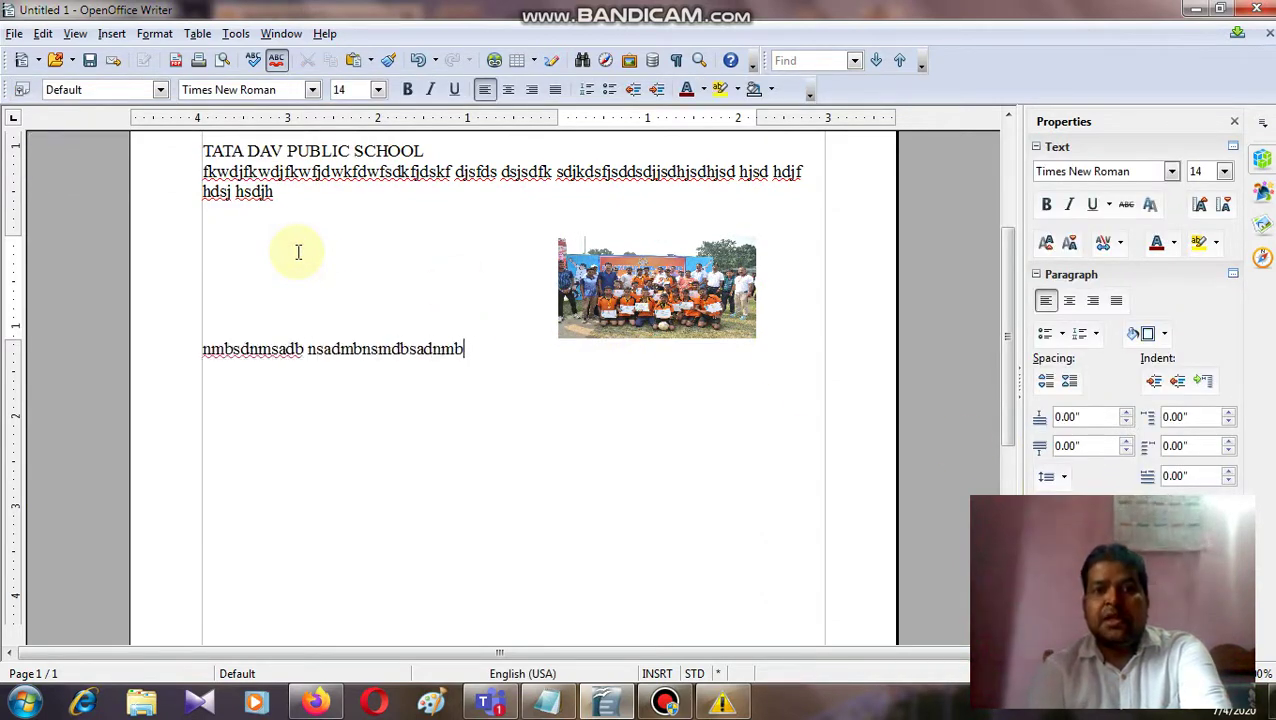
text(nbnd bsadnsadmbdsmnd bsamnadbdnabdndb)
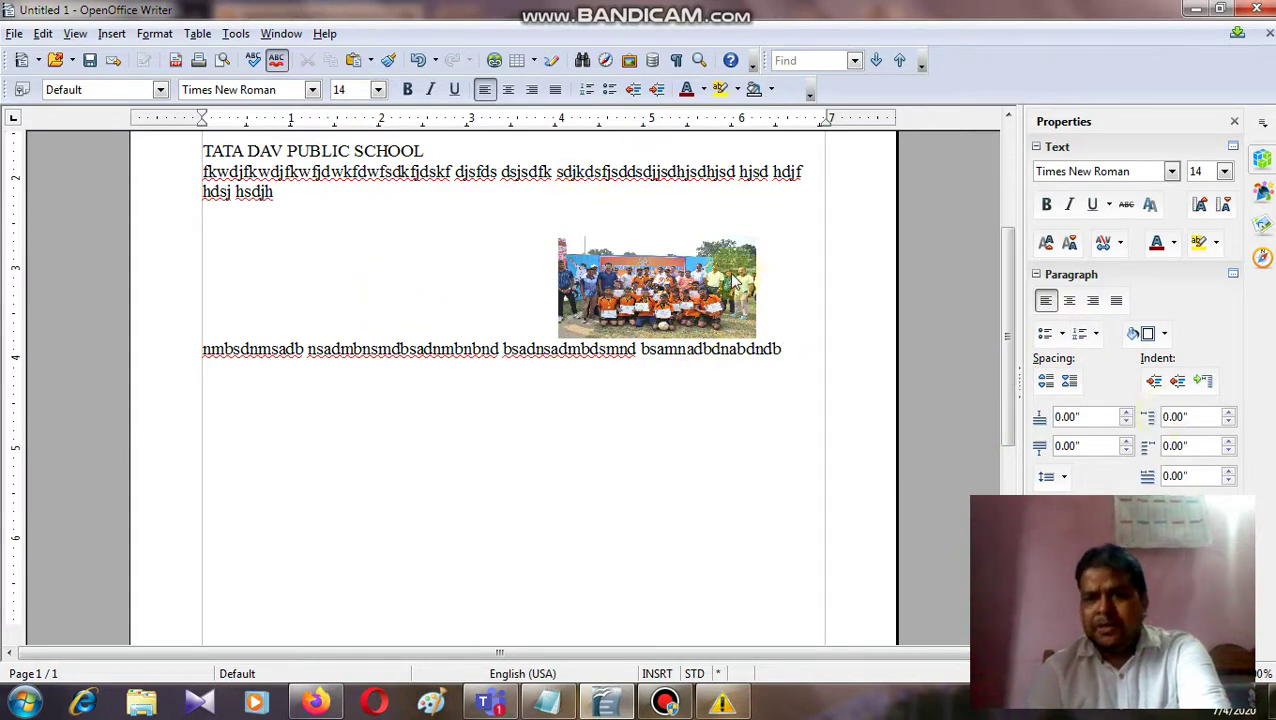
Try the Before wrap on the picture, switch it to After, and move the picture to about 2.13" from the left text margin.
click(725, 272)
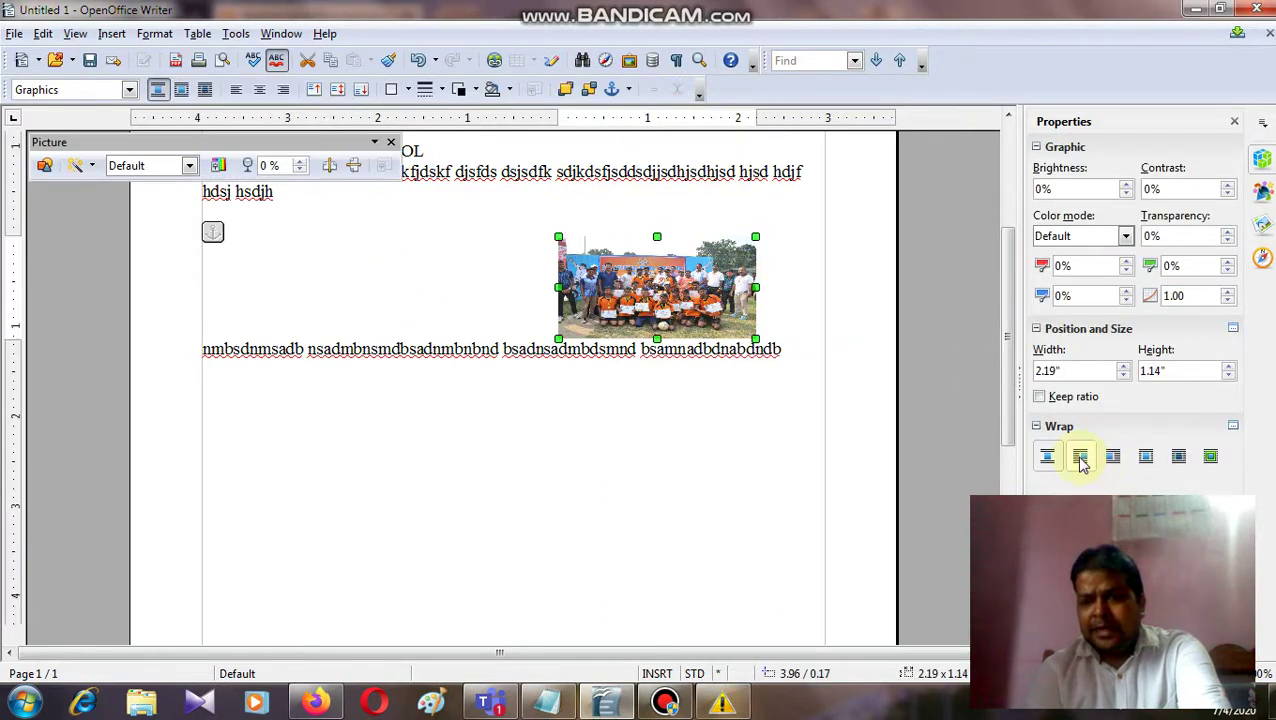
click(1080, 458)
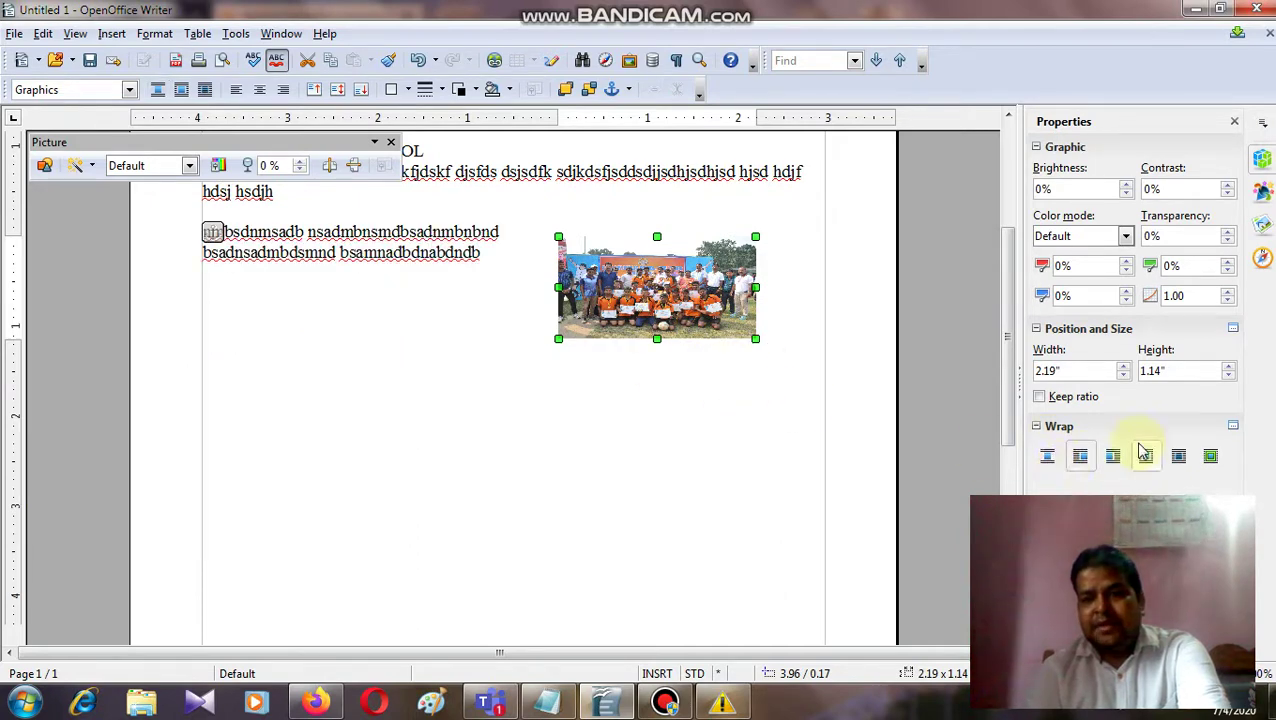
click(1115, 457)
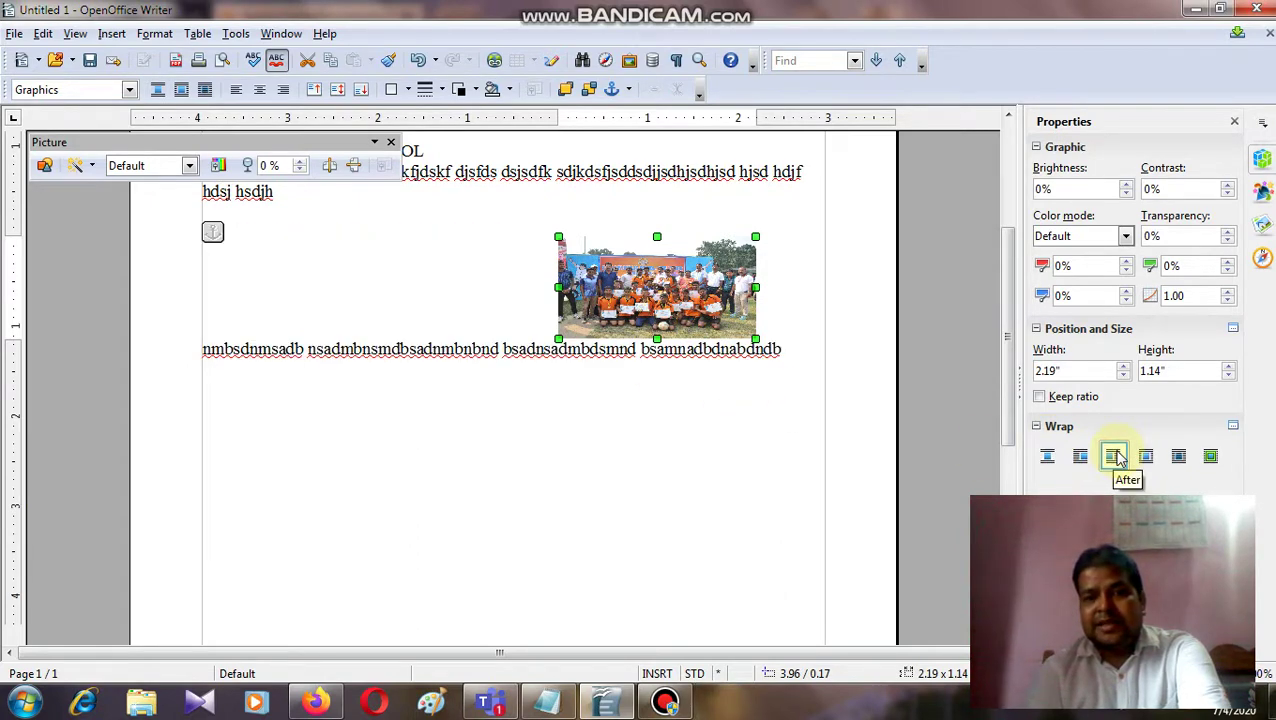
drag(643, 290, 478, 267)
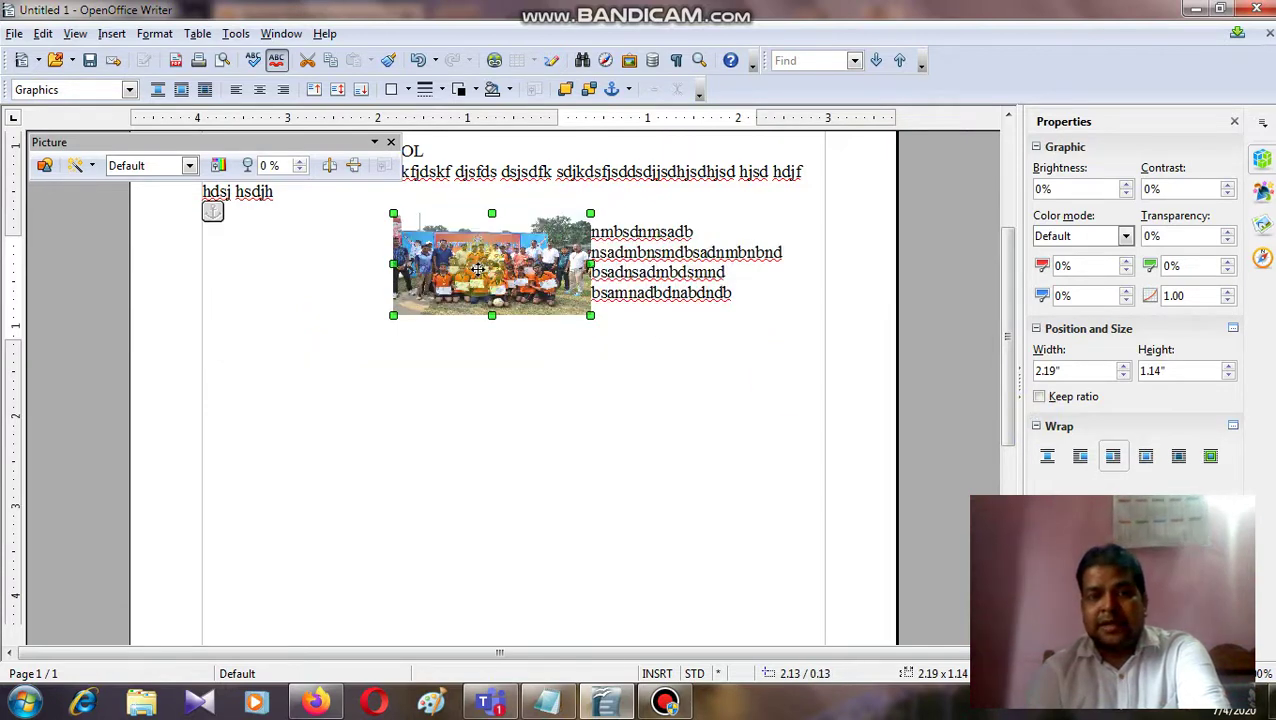
Try the Parallel and Through wraps on the picture and set its wrap to Optimal.
click(1145, 458)
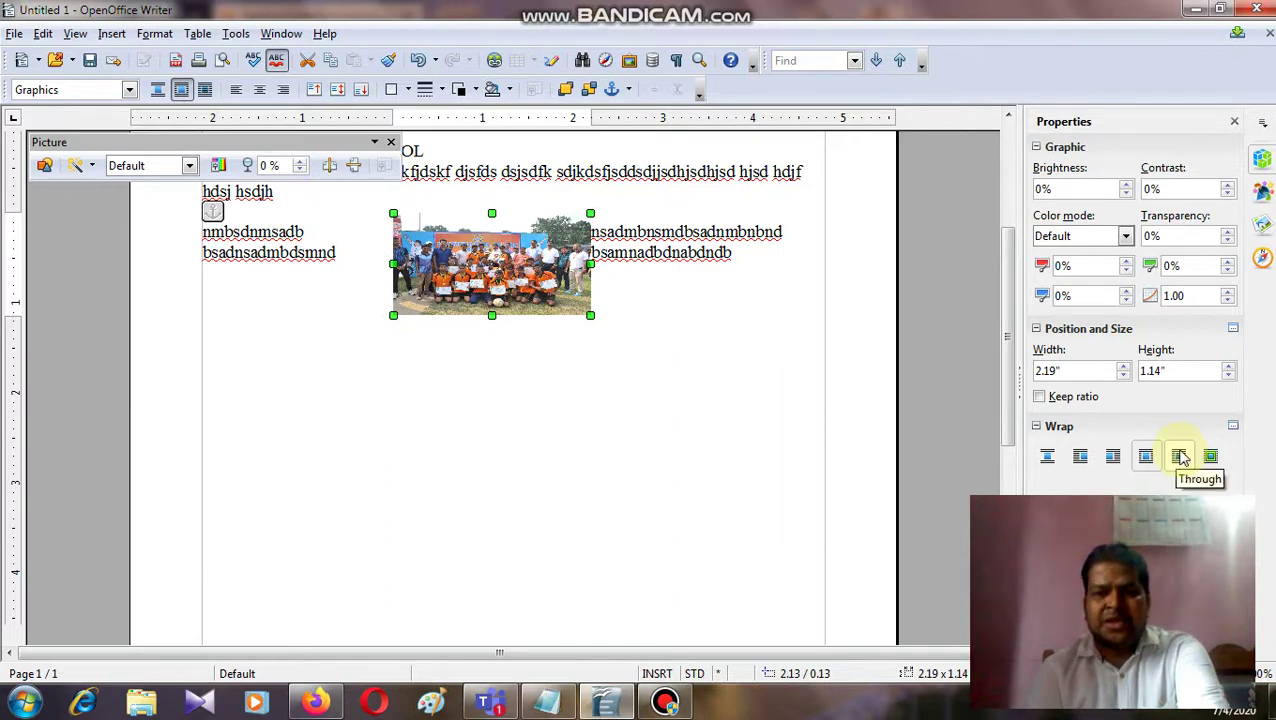
click(1180, 456)
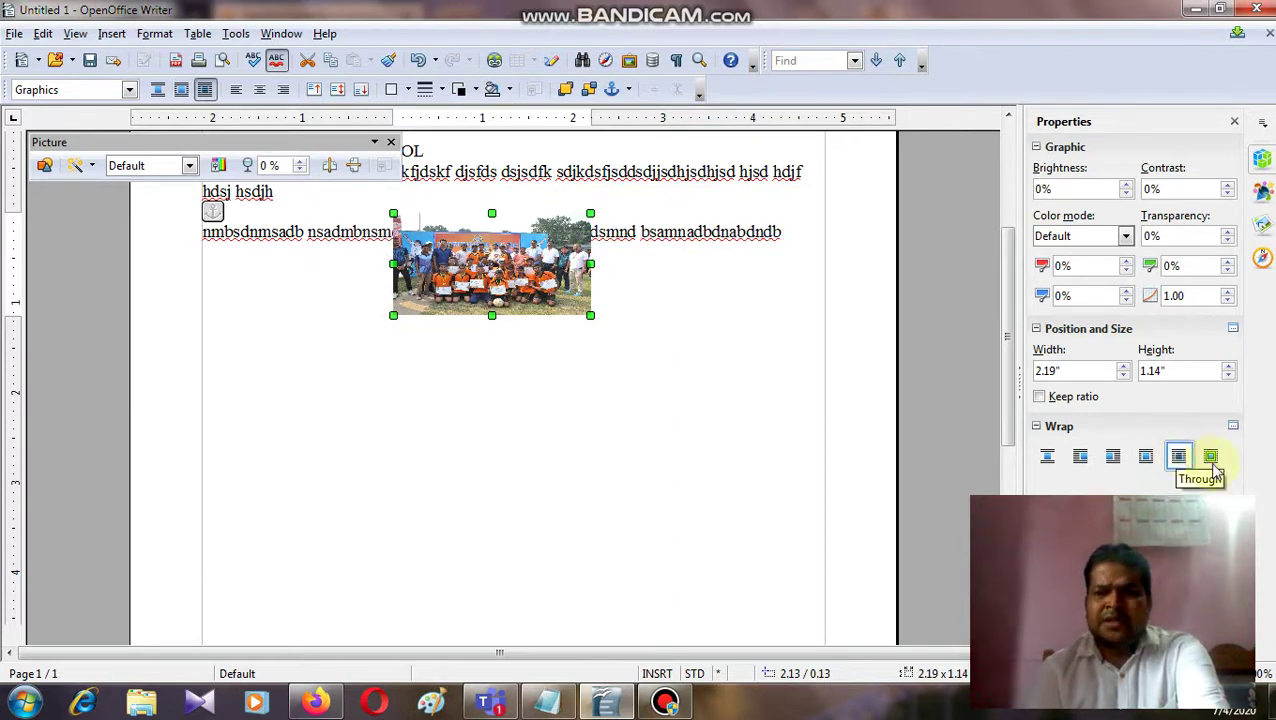
click(1214, 464)
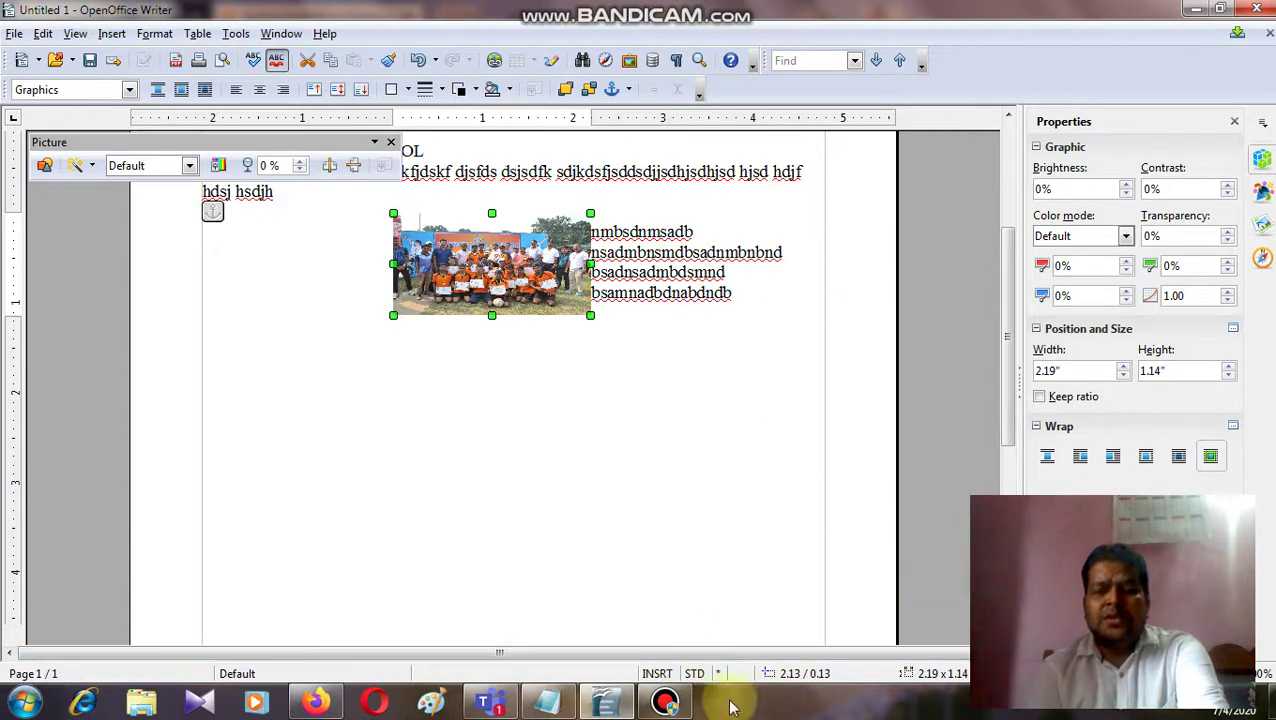
click(666, 703)
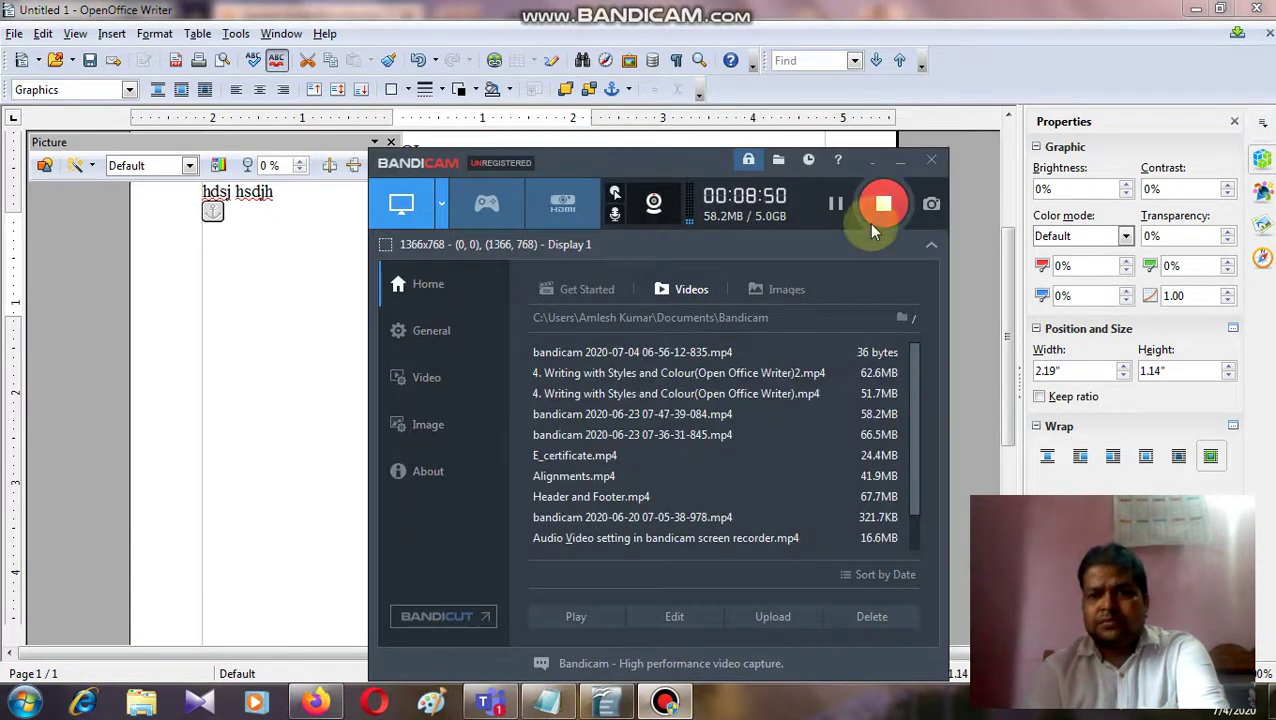
click(897, 167)
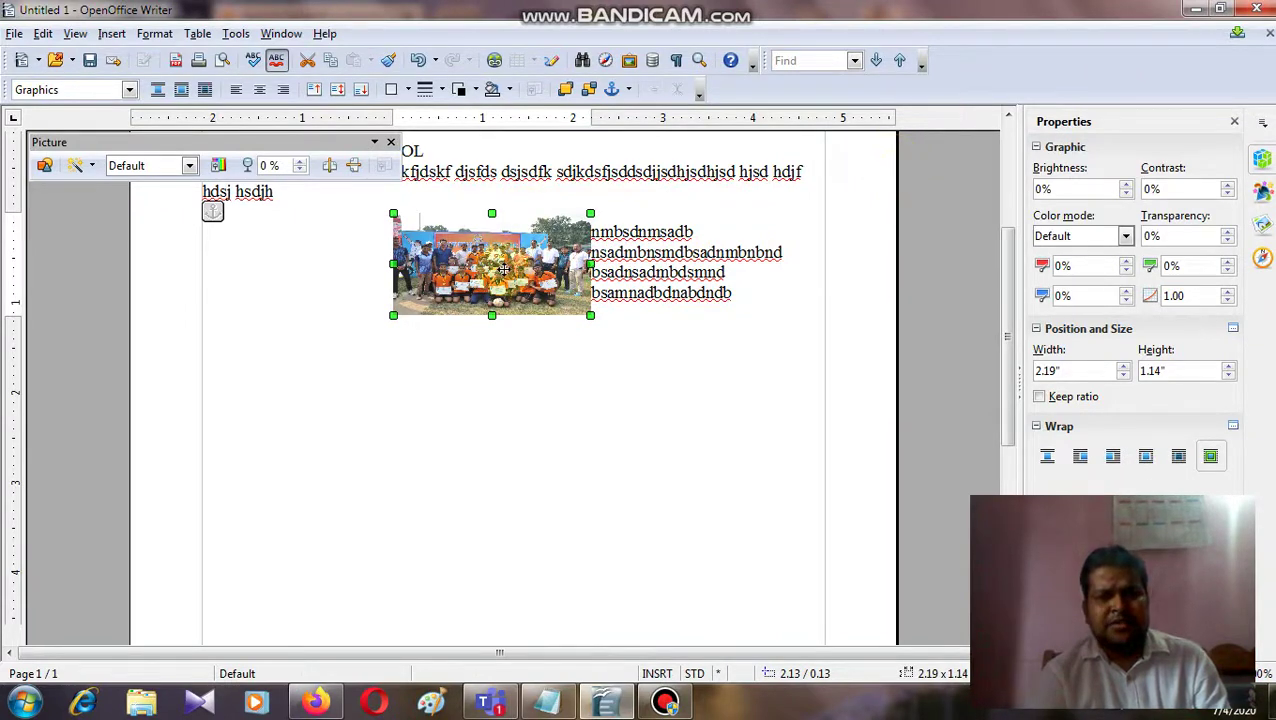
Open the picture's format settings and set its width to 1.89" and its height to 1.44".
click(150, 34)
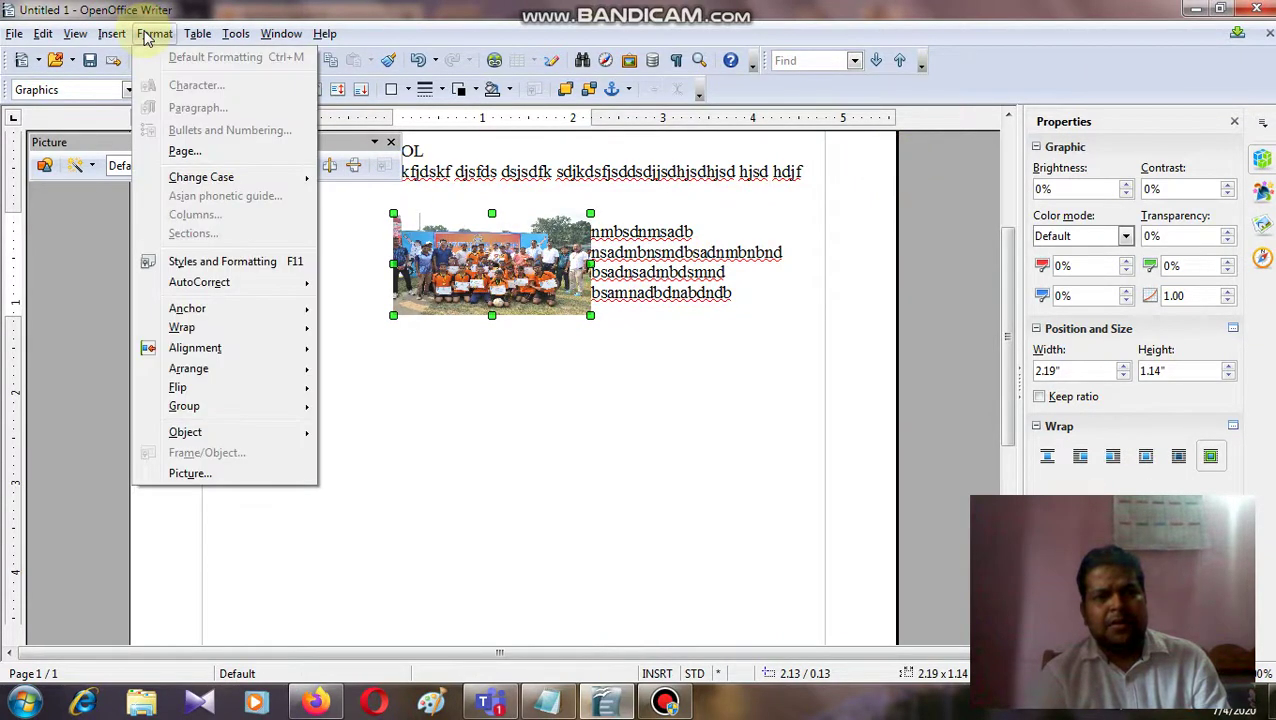
click(187, 473)
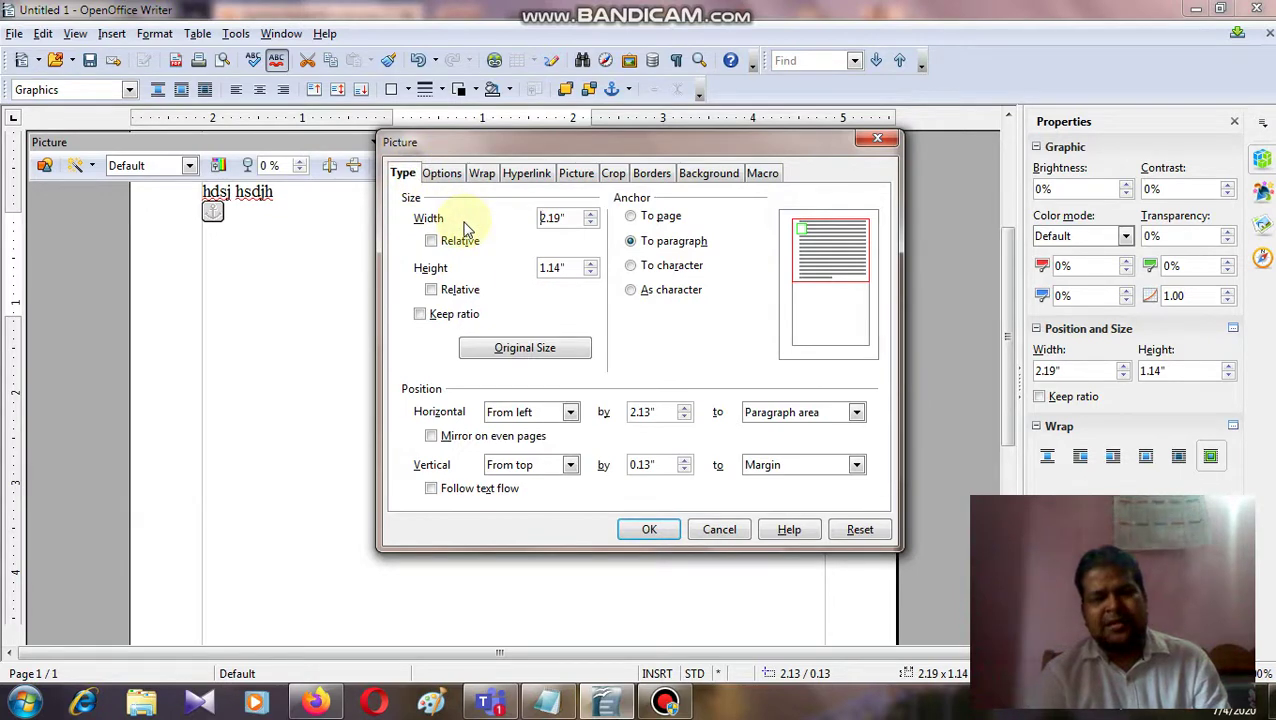
click(590, 224)
click(590, 224)
click(590, 224)
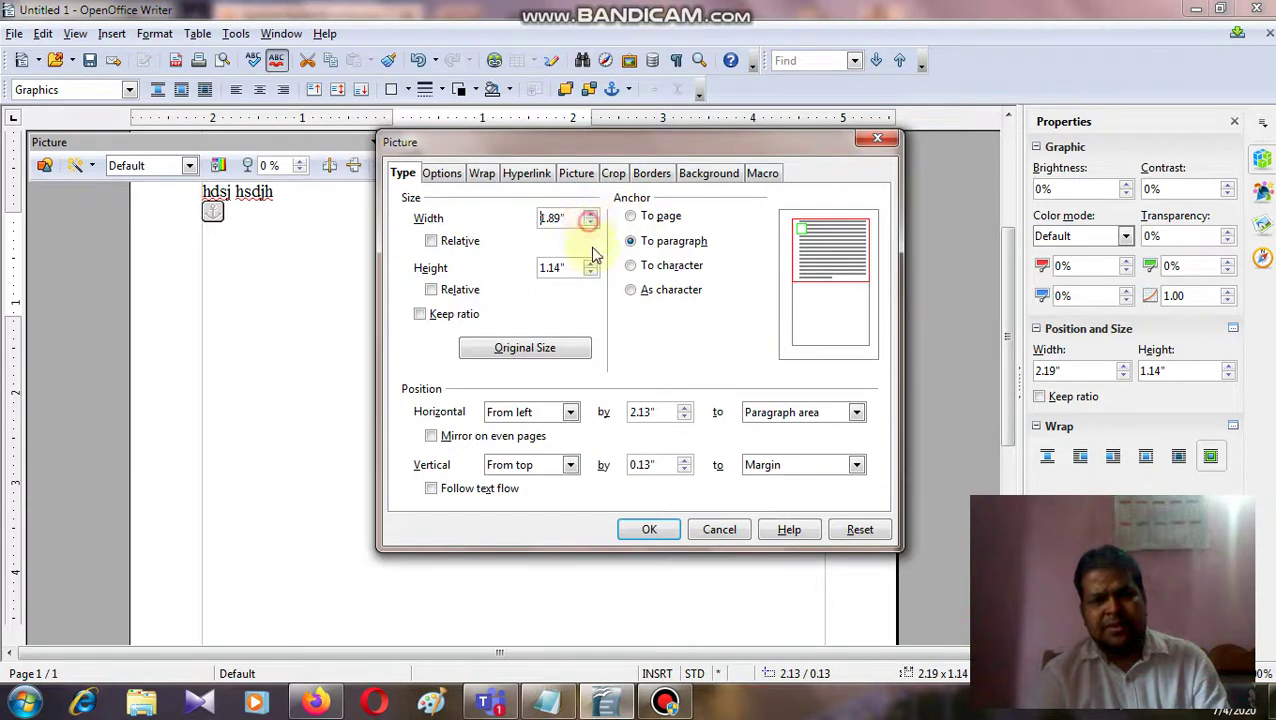
click(594, 266)
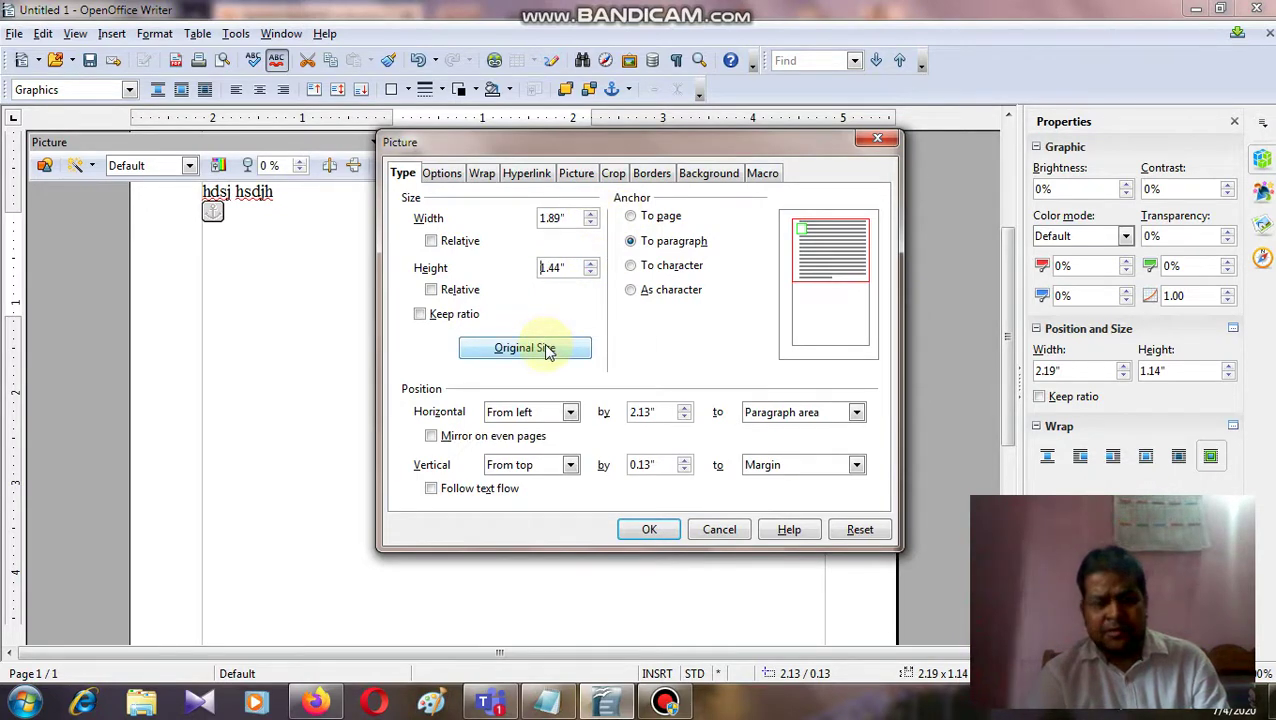
Rename the picture as ABC in its options.
click(442, 174)
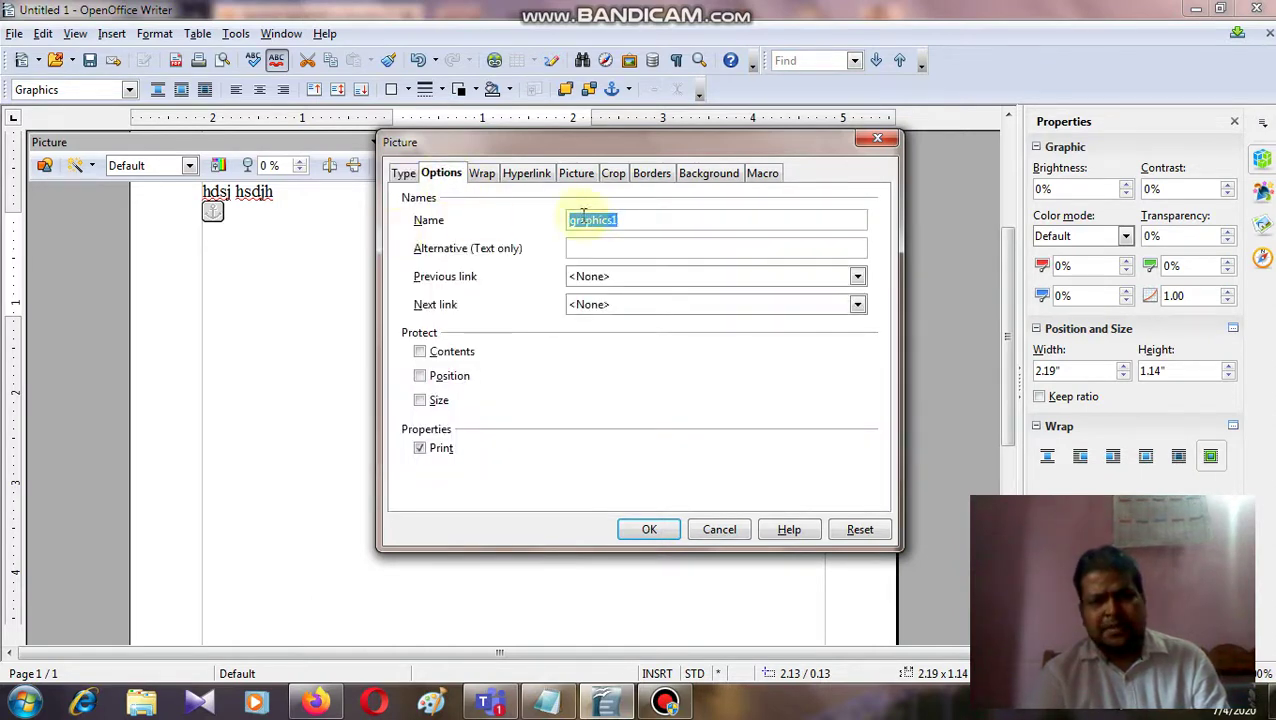
click(651, 224)
key(BackSpace)
key(BackSpace)
key(BackSpace)
key(BackSpace)
key(BackSpace)
key(BackSpace)
key(BackSpace)
key(BackSpace)
key(BackSpace)
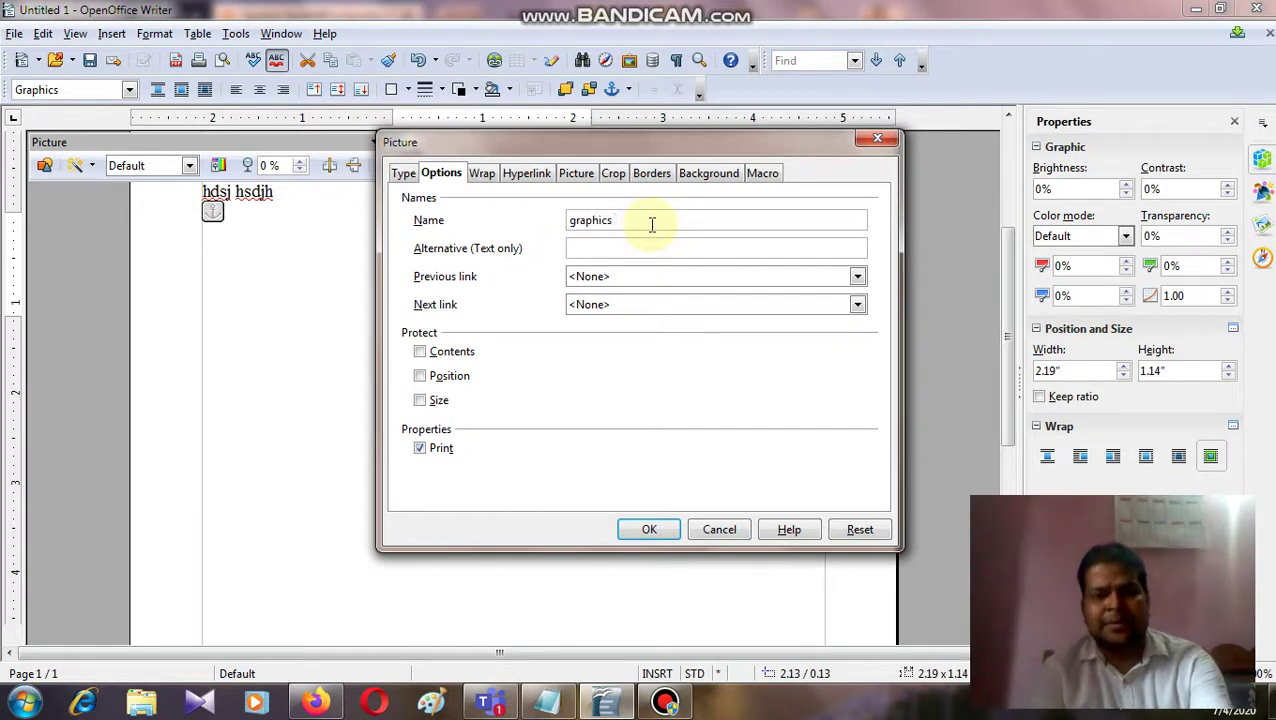
text(ABC)
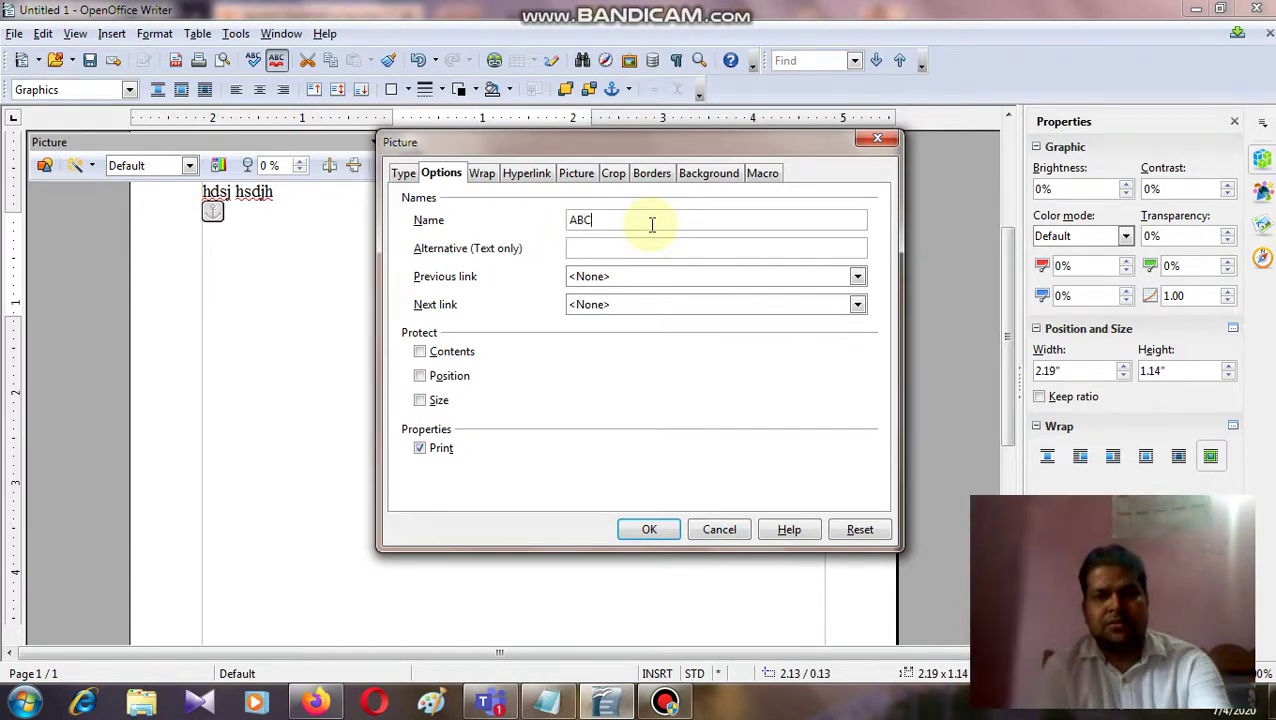
Review the picture's wrap and hyperlink settings, and flip the picture horizontally on all pages.
click(485, 175)
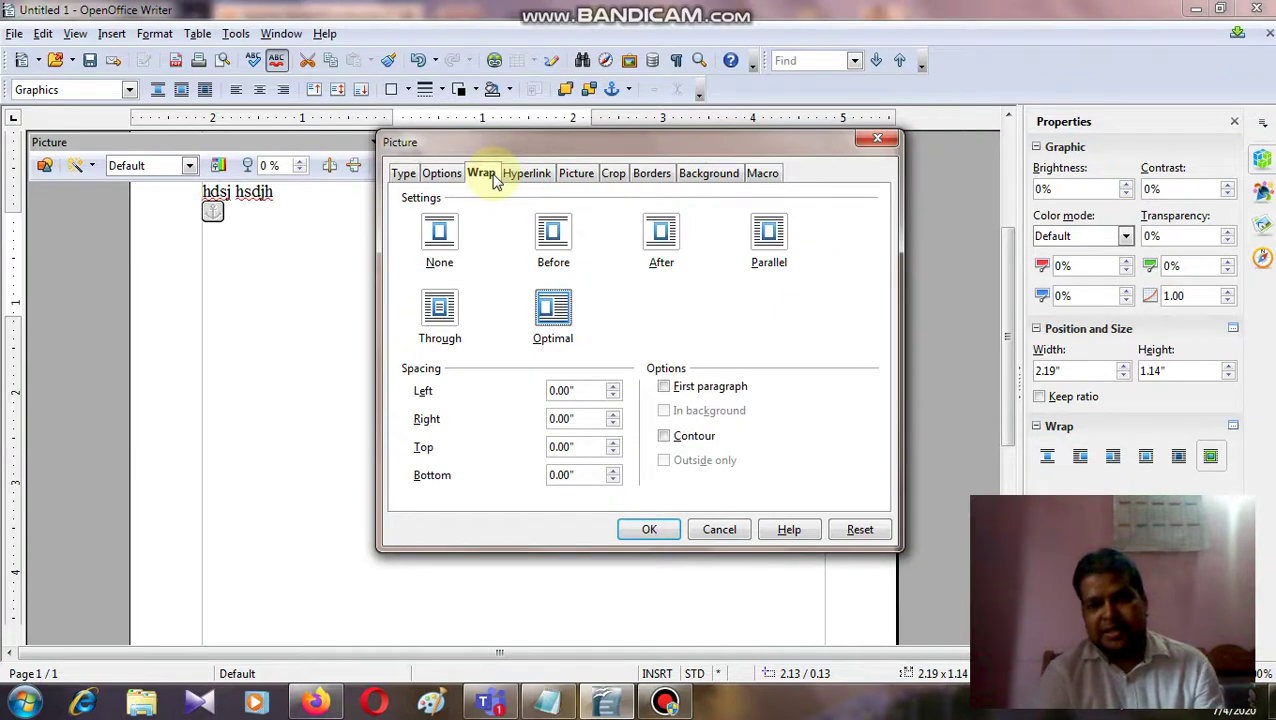
click(527, 175)
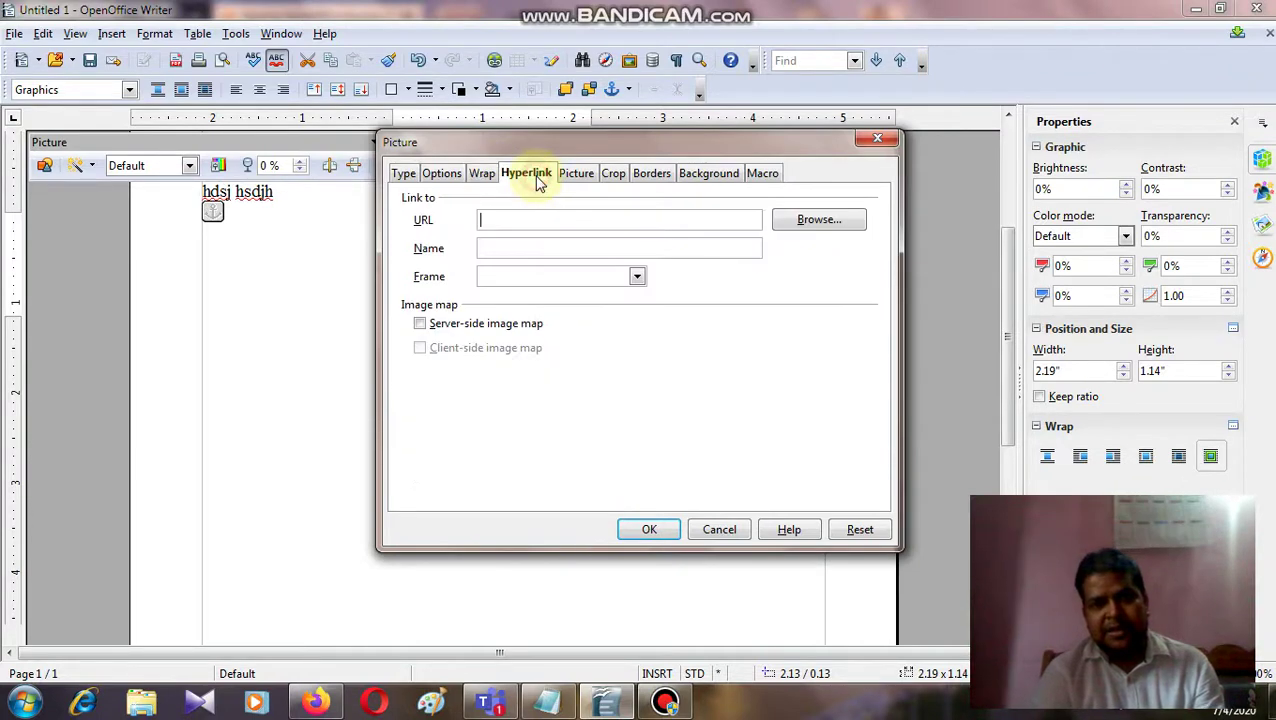
click(576, 180)
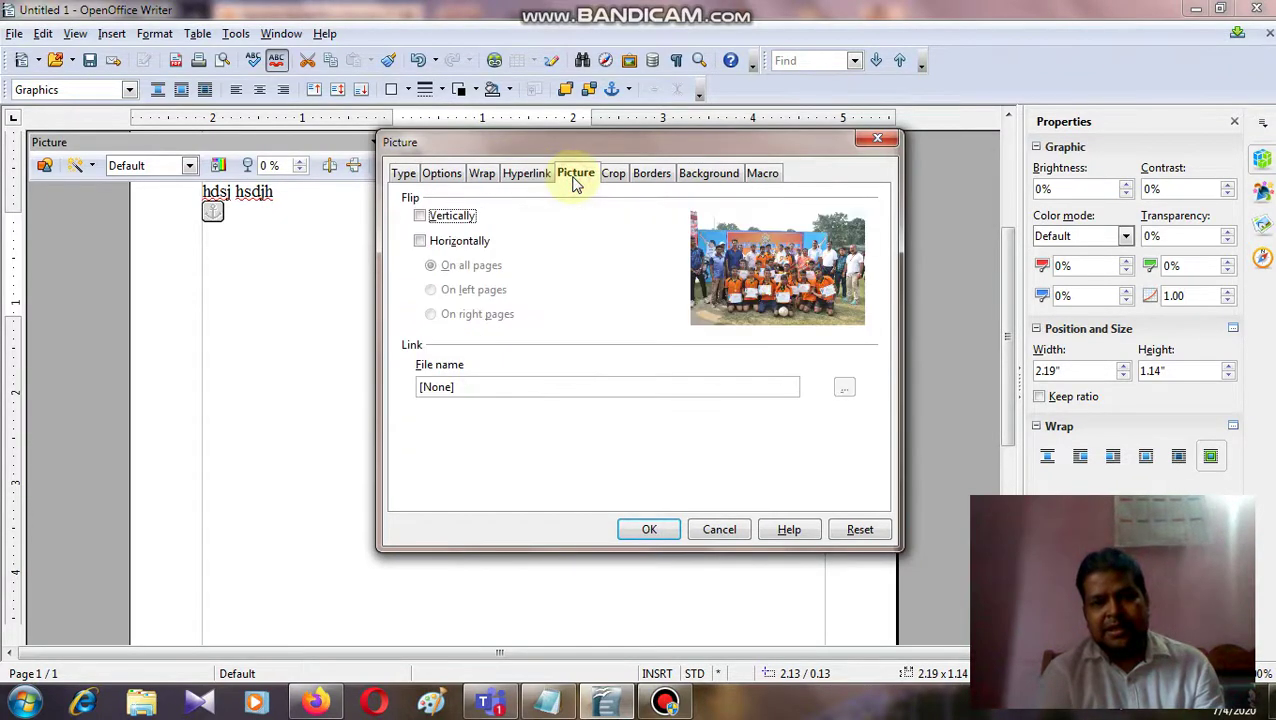
click(476, 246)
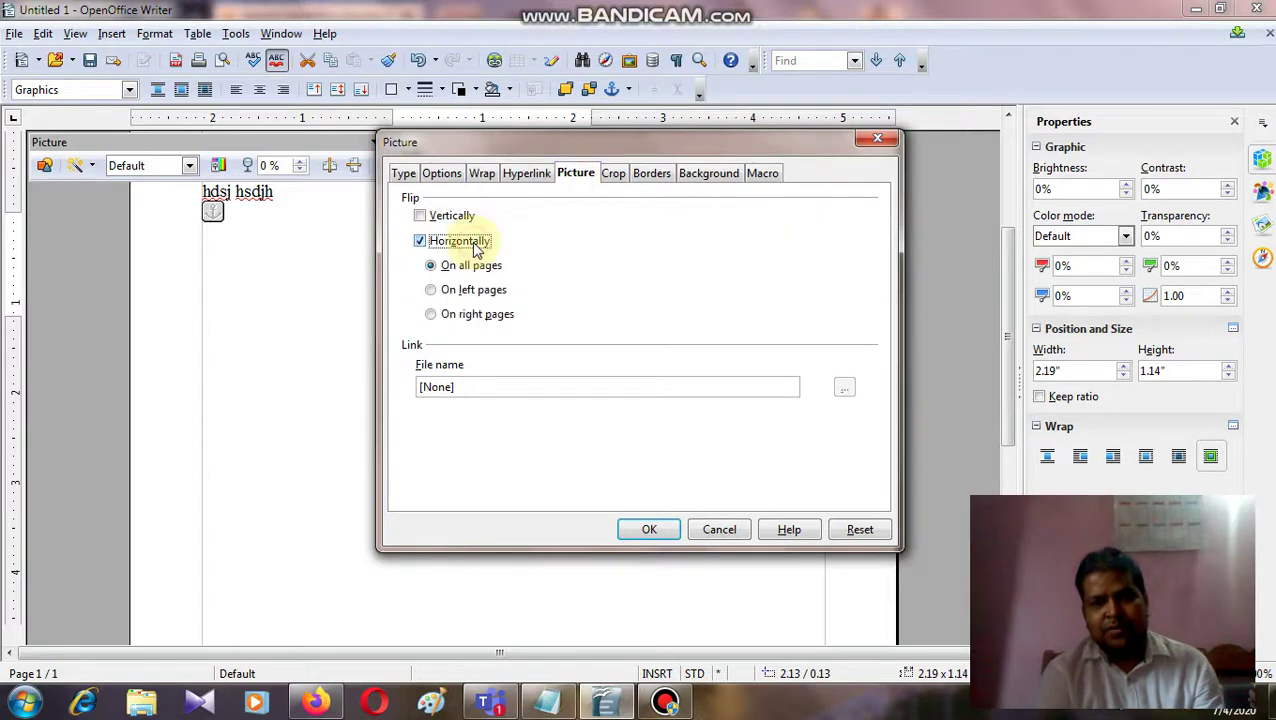
Crop the picture with Keep scale by 8.40" from its left side and 3.33" from its top, dismissing the Windows colour scheme prompt.
click(614, 174)
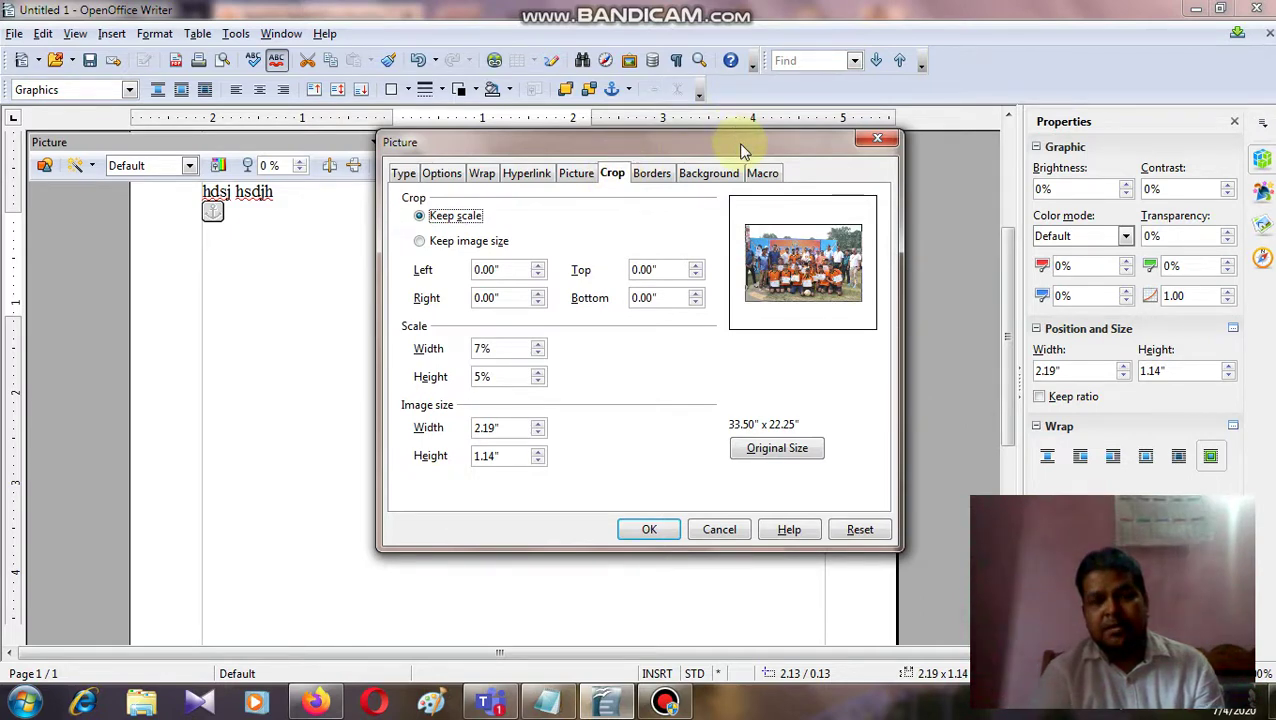
click(538, 266)
click(538, 266)
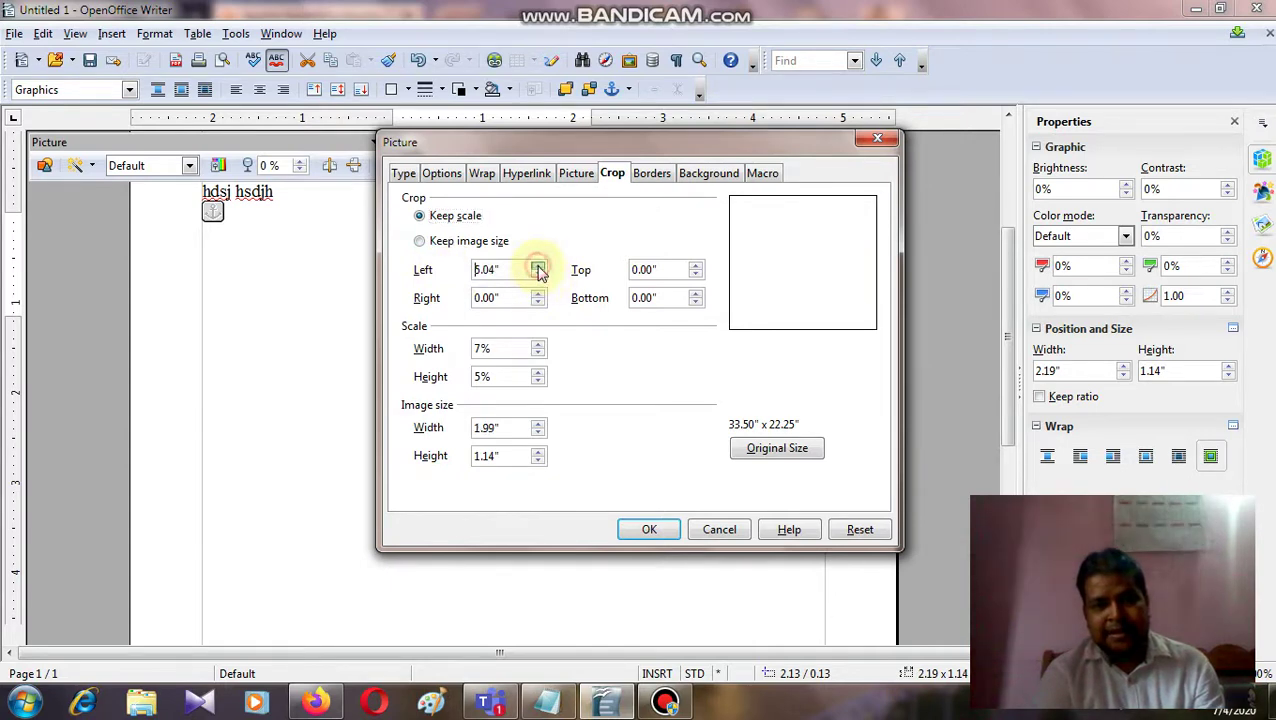
click(538, 266)
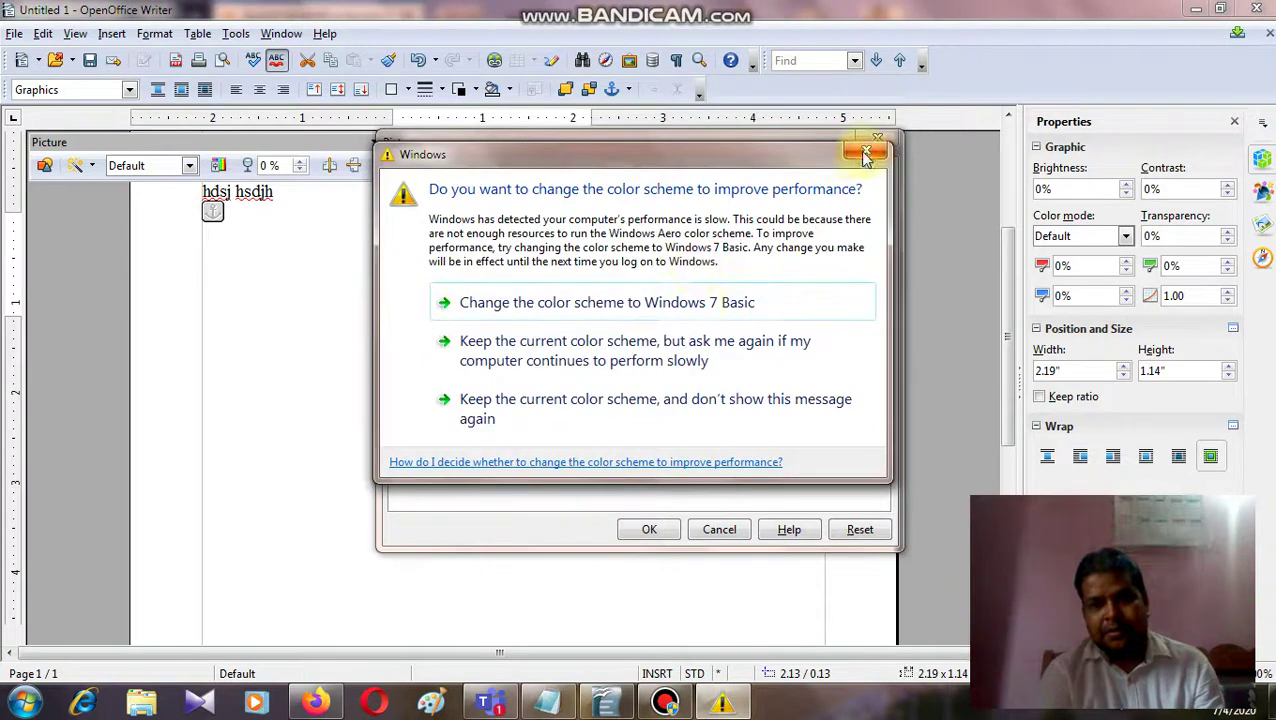
click(865, 152)
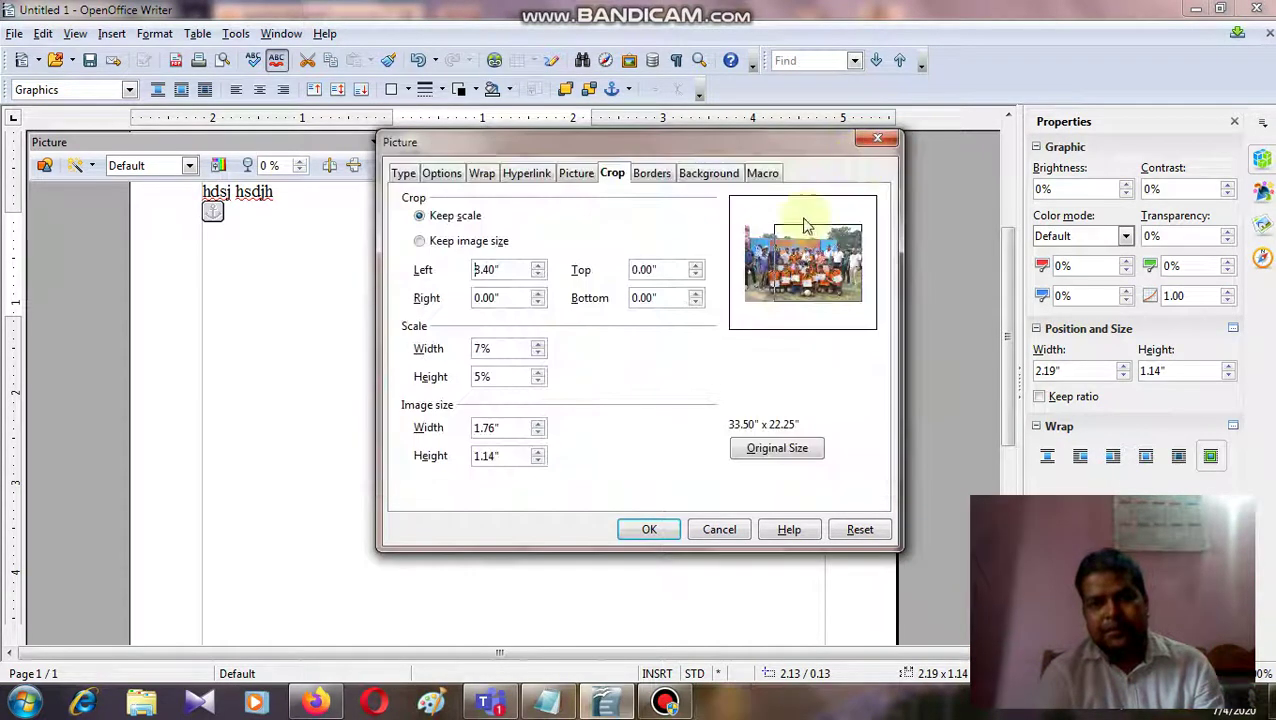
click(697, 267)
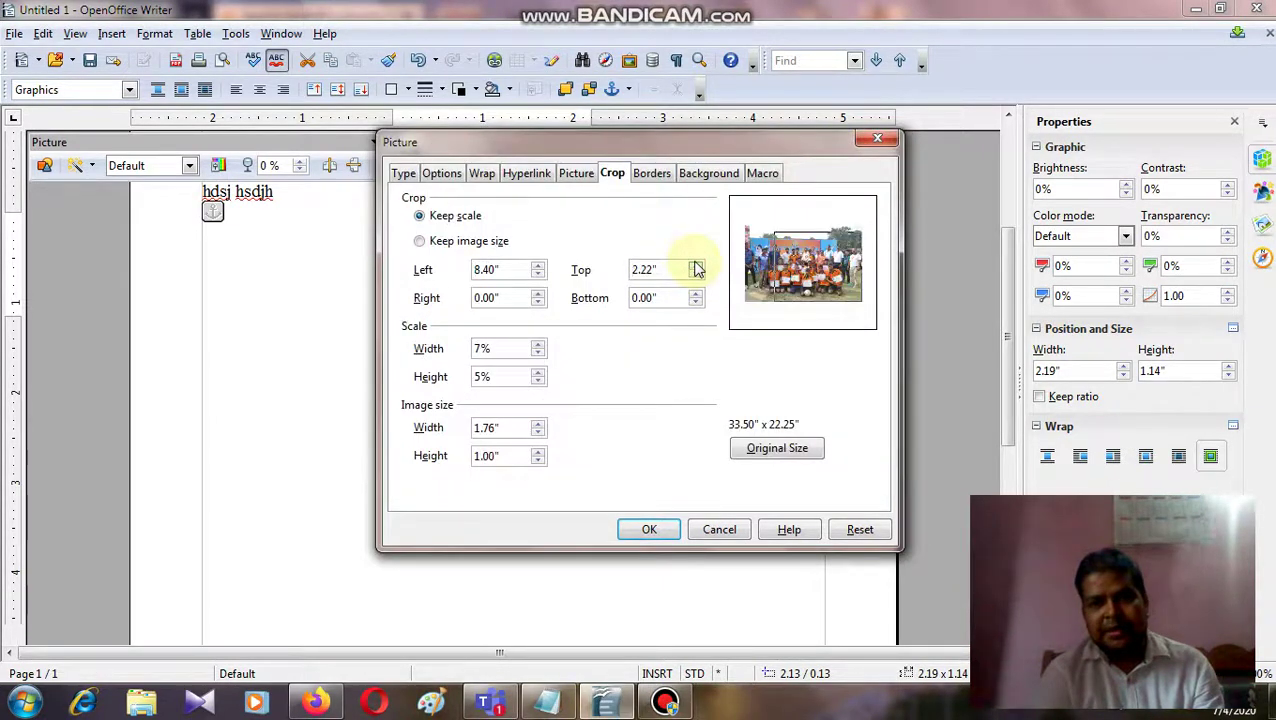
click(694, 266)
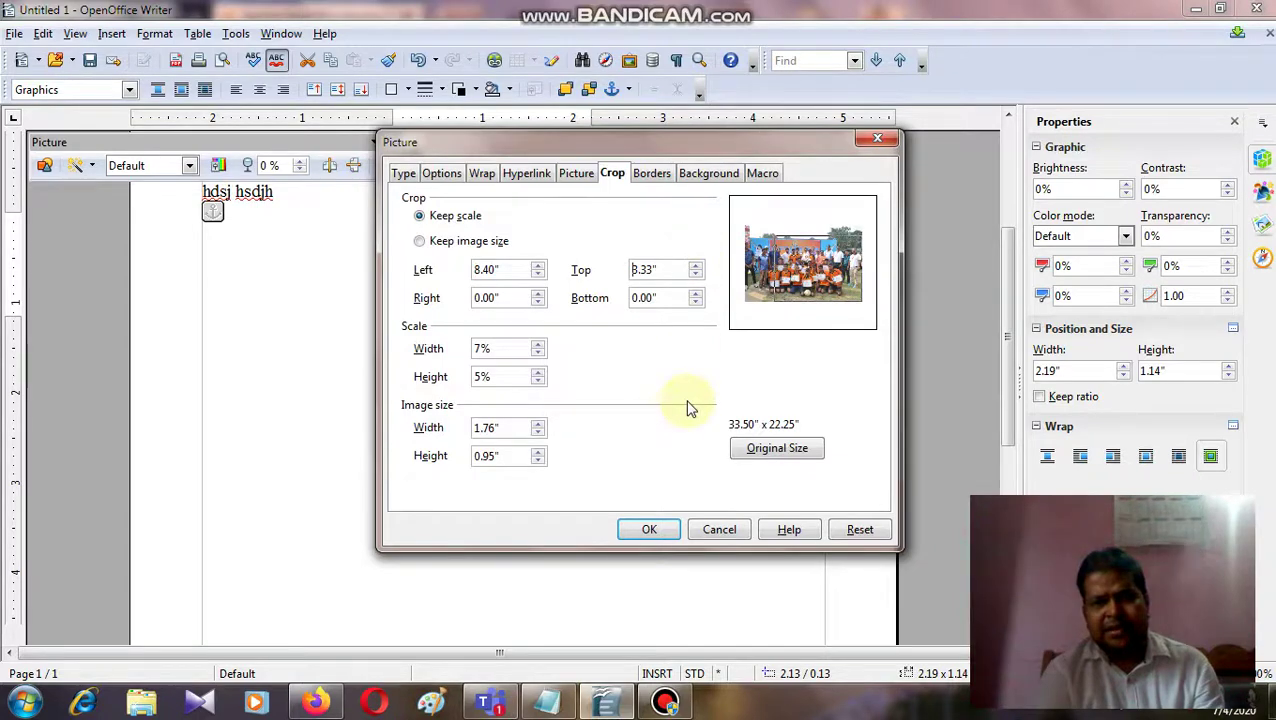